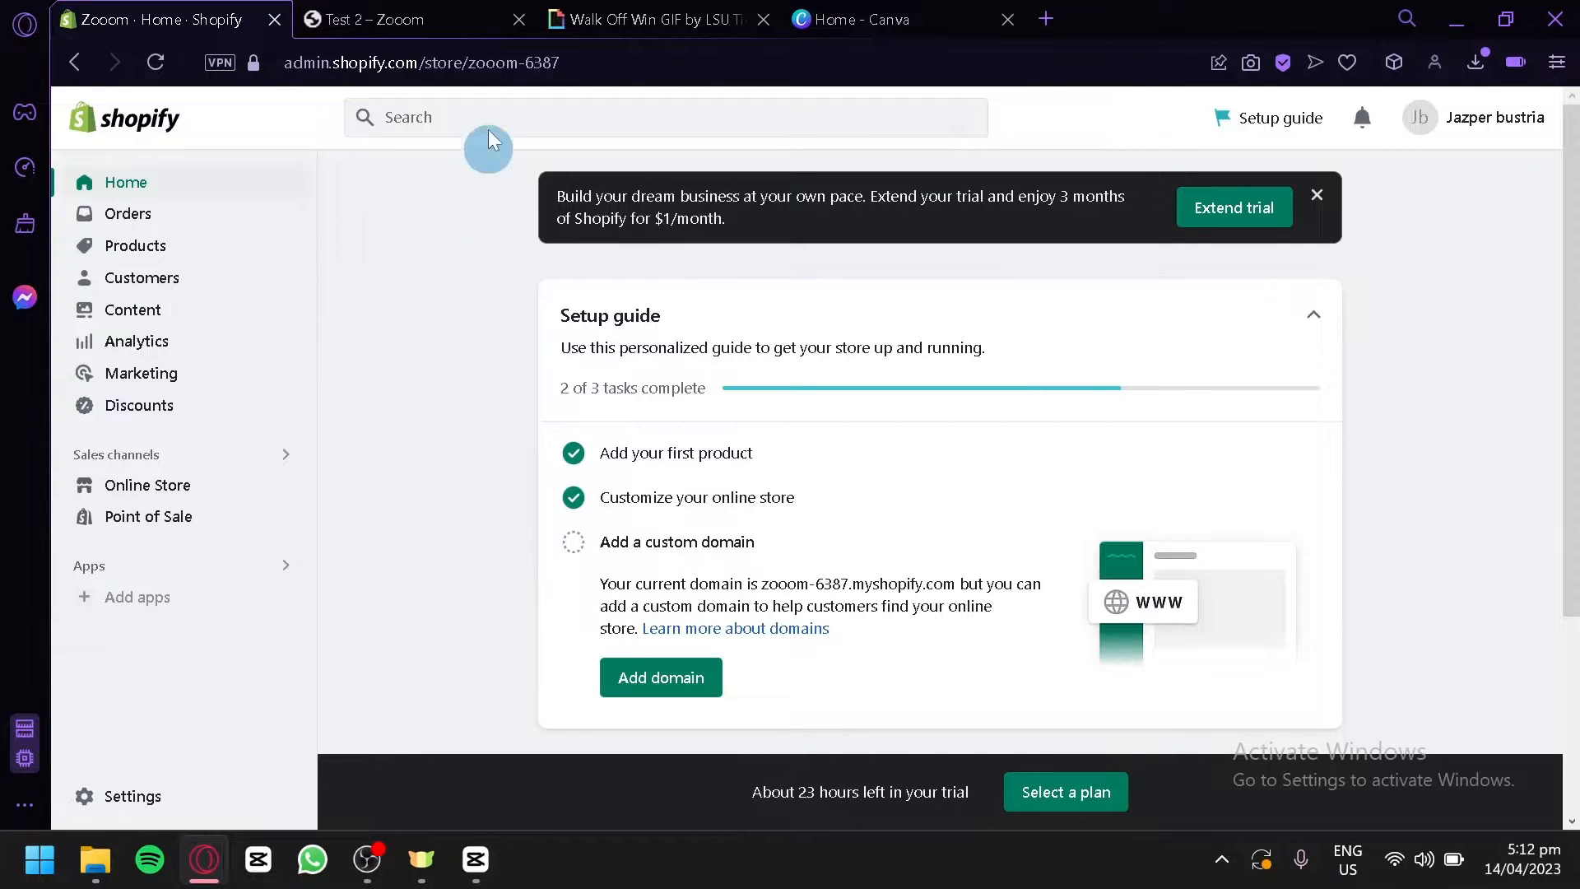
- Examine the Test 2 product page in the storefront preview, including the GIF embedded below the purchase options
{"action": "left_click", "coordinate": [426, 21]}
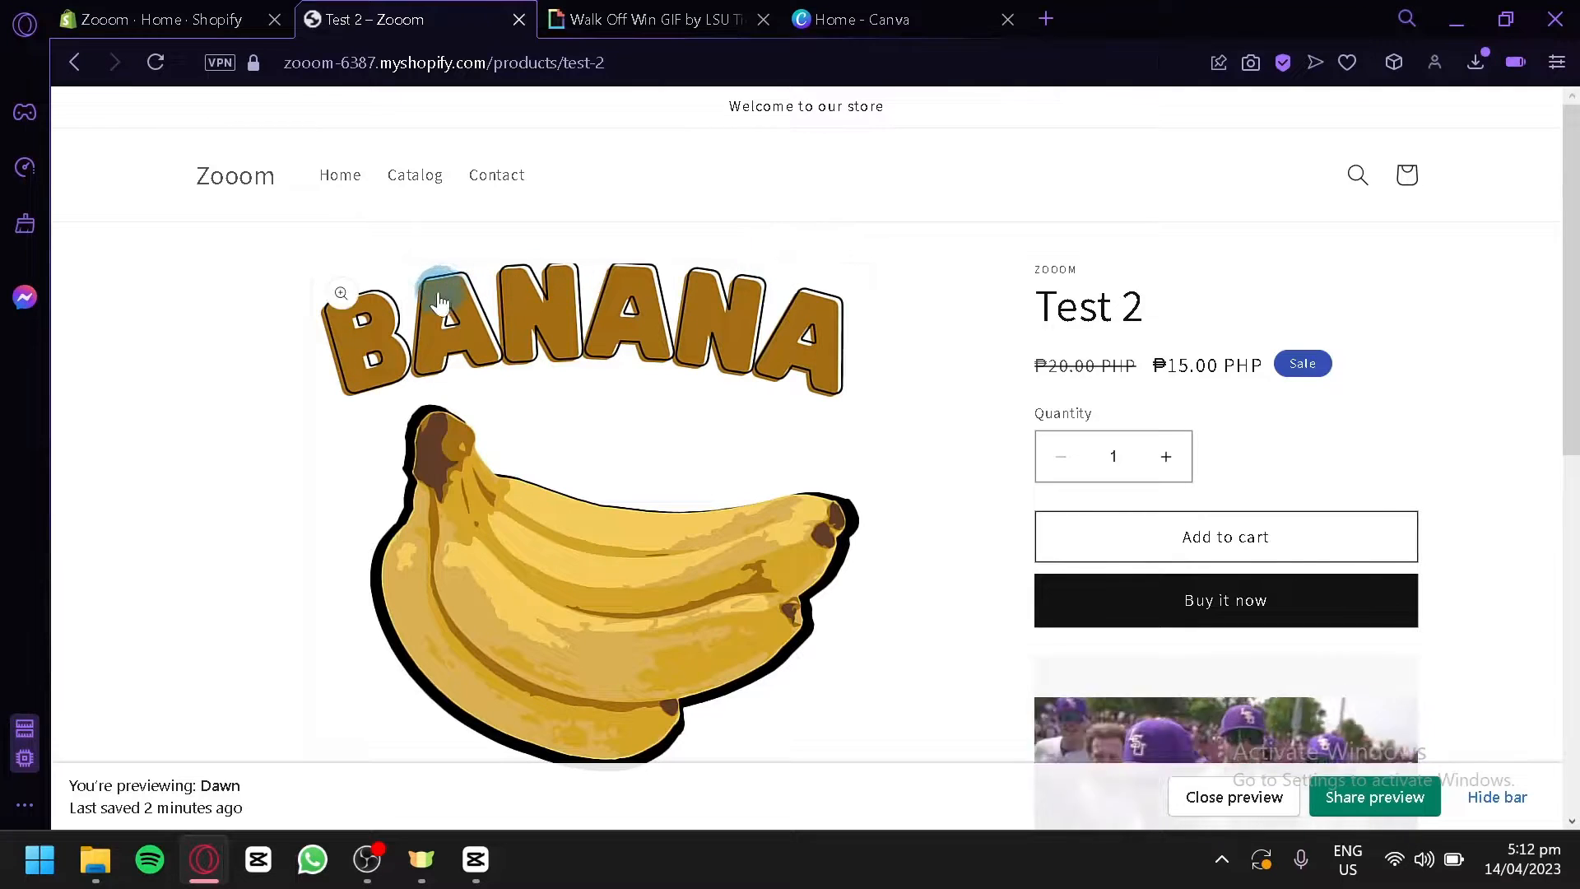
{"action": "scroll", "coordinate": [1475, 368], "scroll_direction": "down", "scroll_amount": 2}
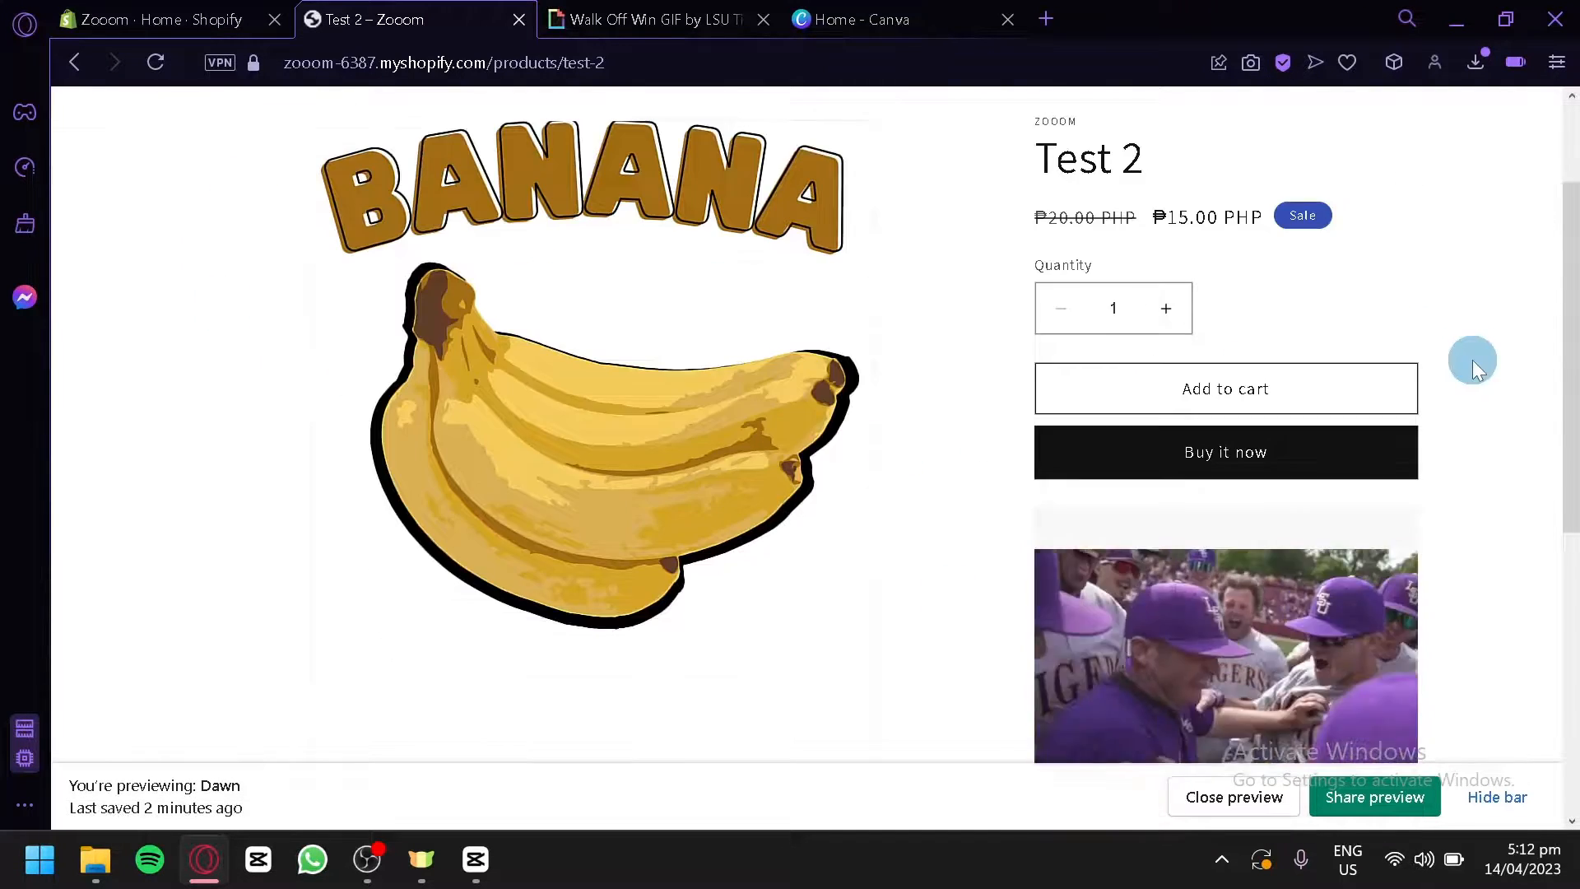
{"action": "scroll", "coordinate": [1473, 358], "scroll_direction": "down", "scroll_amount": 2}
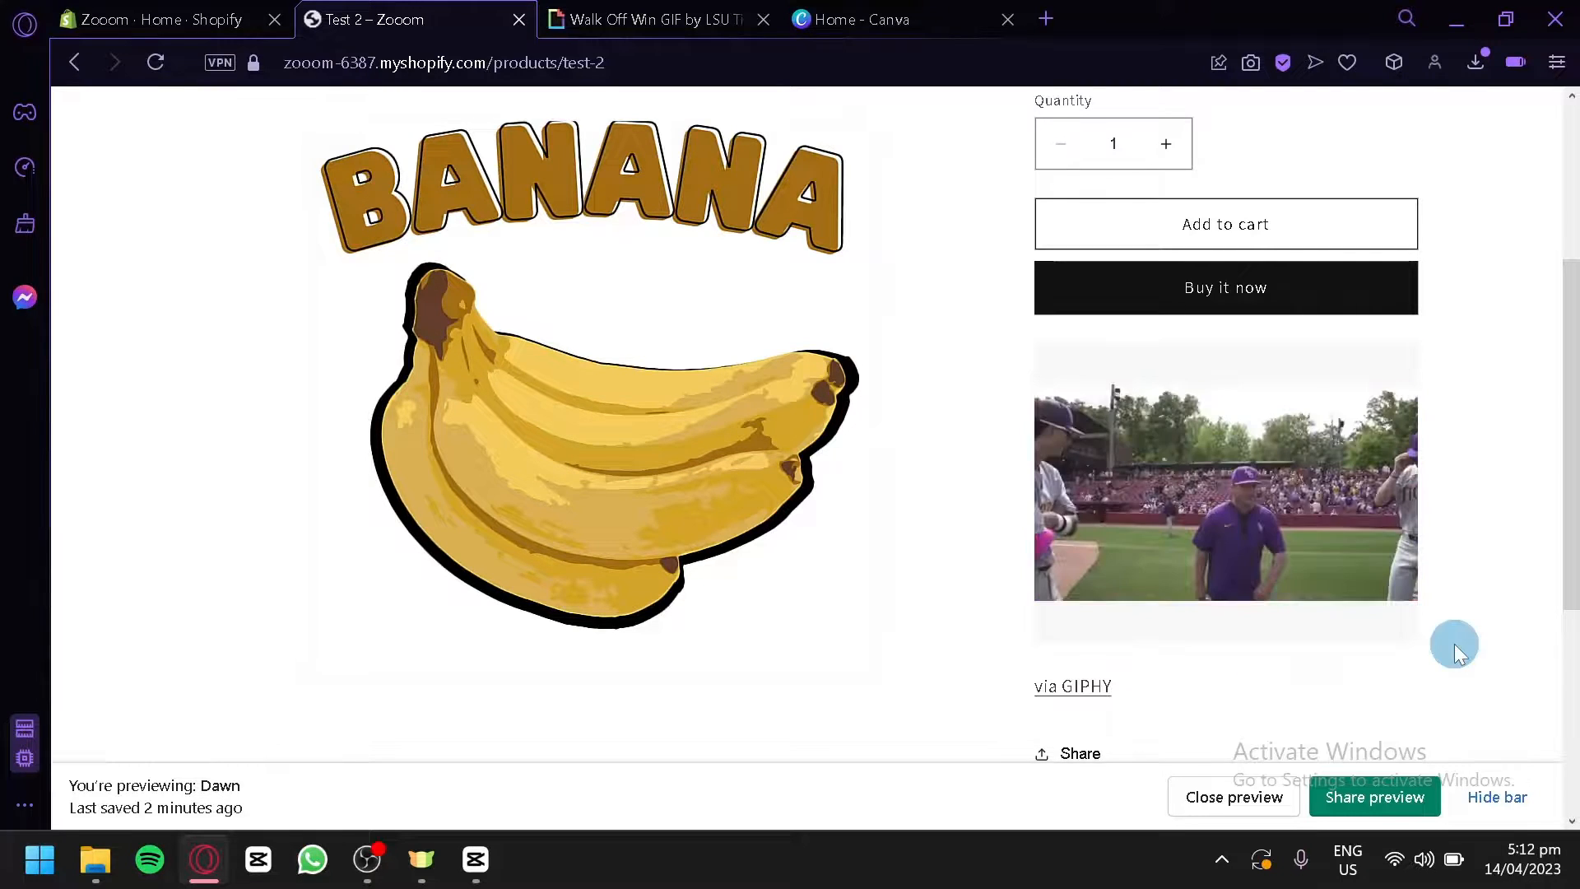
{"action": "scroll", "coordinate": [1454, 643], "scroll_direction": "up", "scroll_amount": 1}
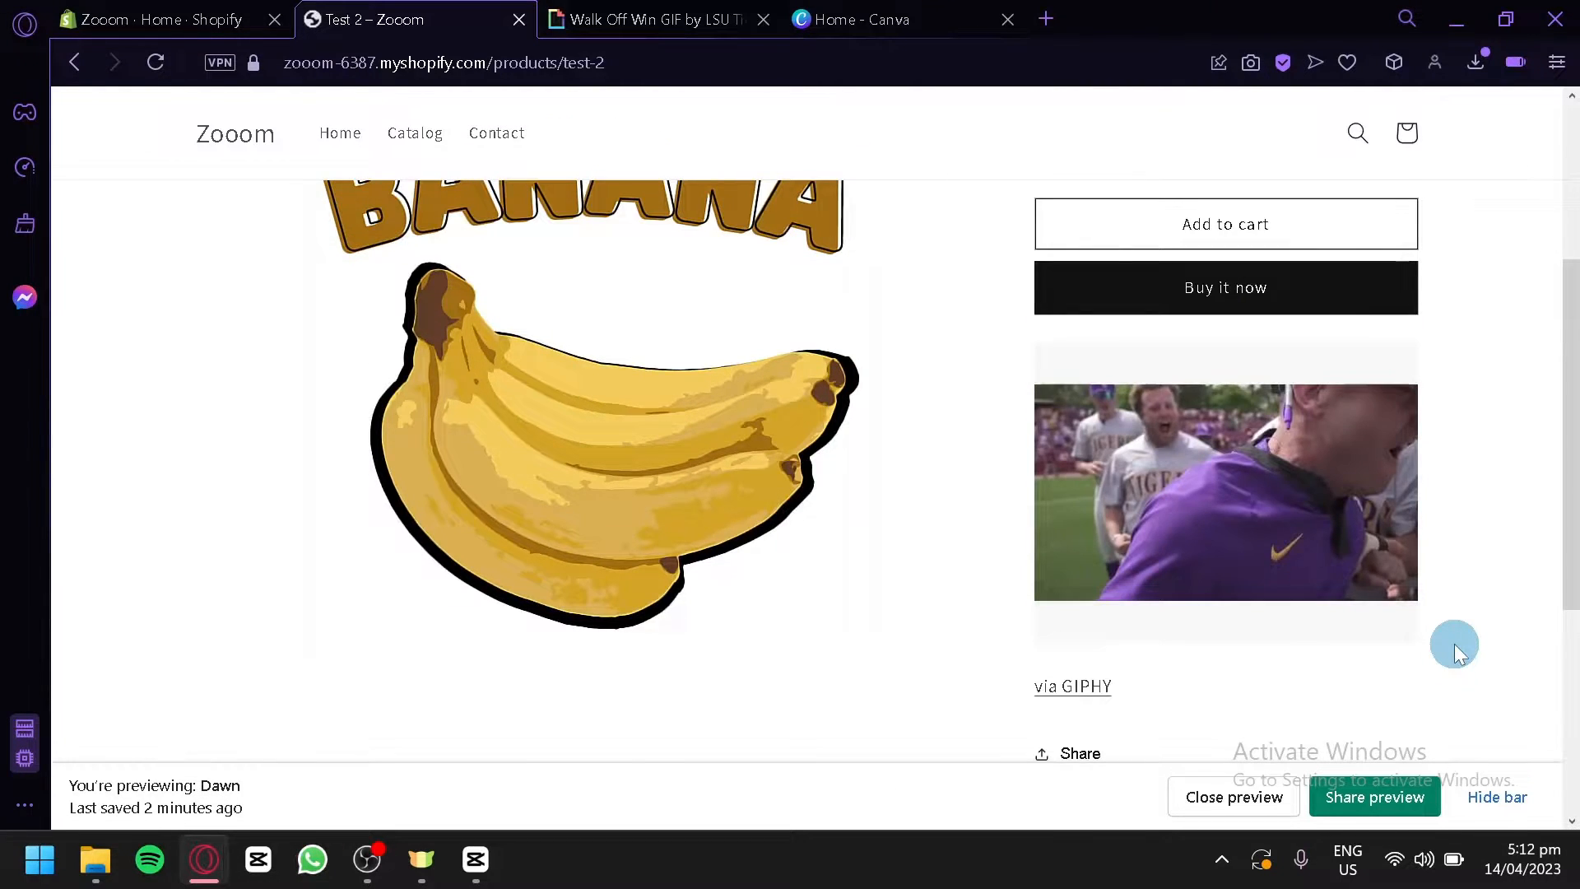
{"action": "scroll", "coordinate": [1399, 477], "scroll_direction": "up", "scroll_amount": 3}
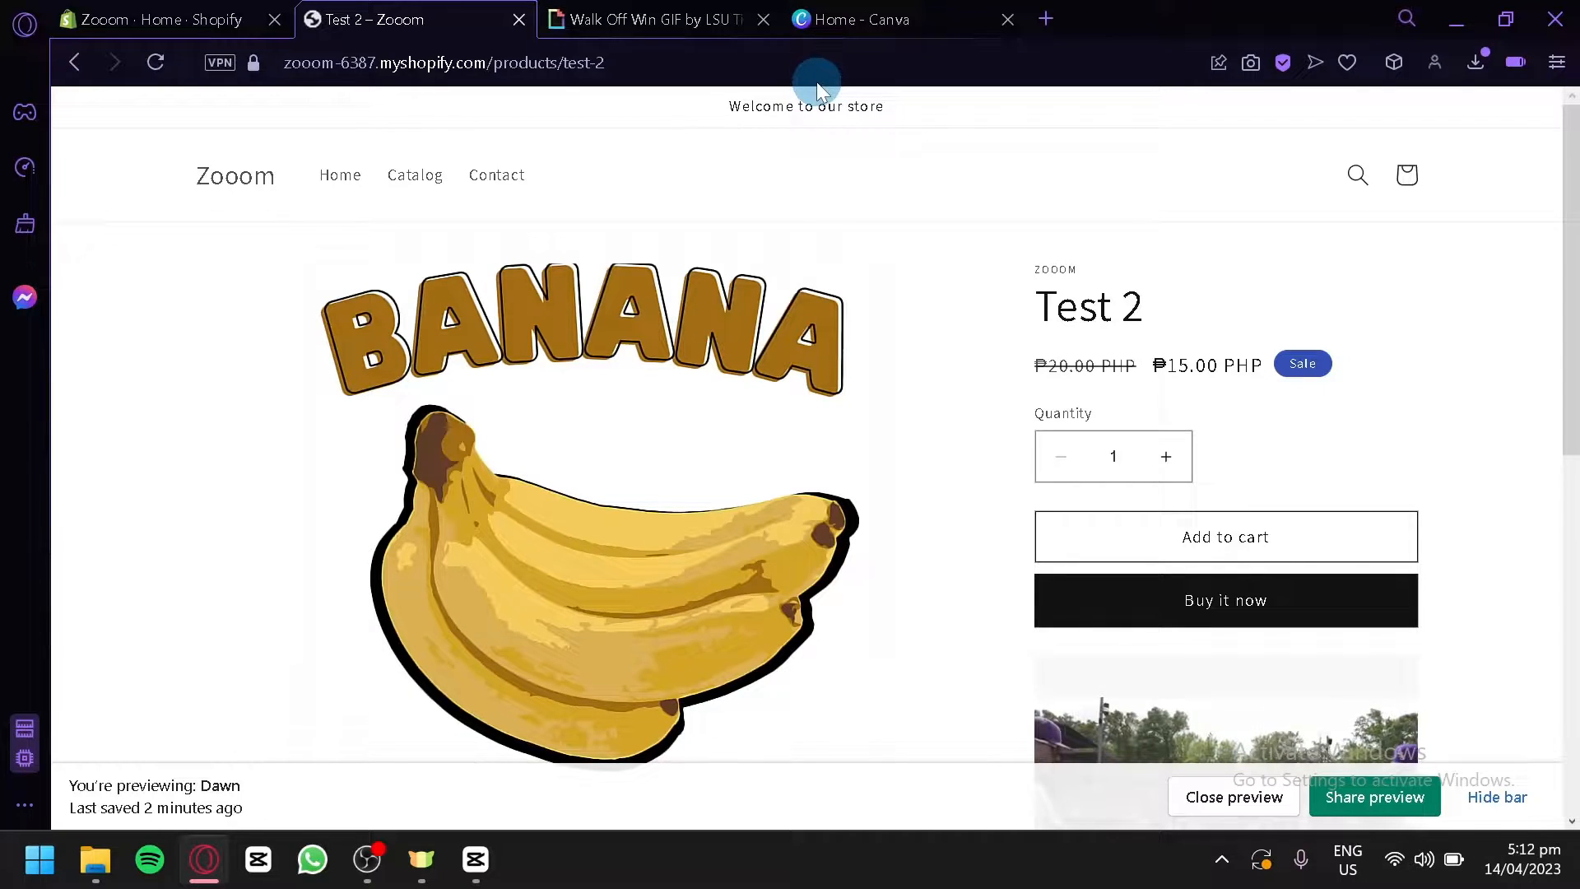
{"action": "scroll", "coordinate": [946, 529], "scroll_direction": "down", "scroll_amount": 3}
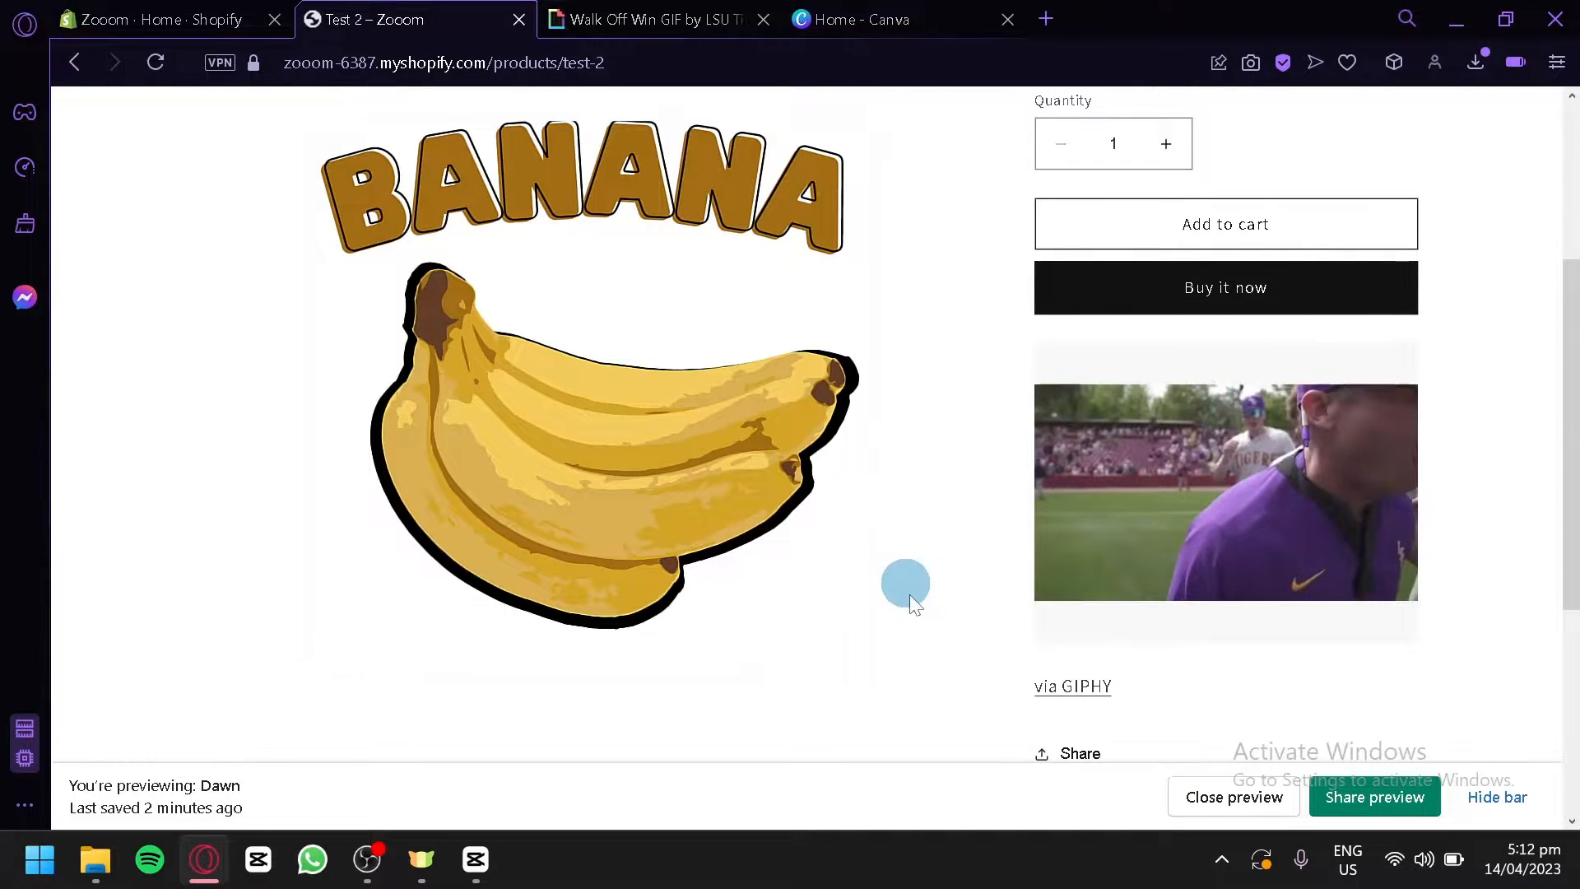
- Switch to GIPHY, open its home page and browse the trending GIFs, featured artists and clips
{"action": "left_click", "coordinate": [646, 3]}
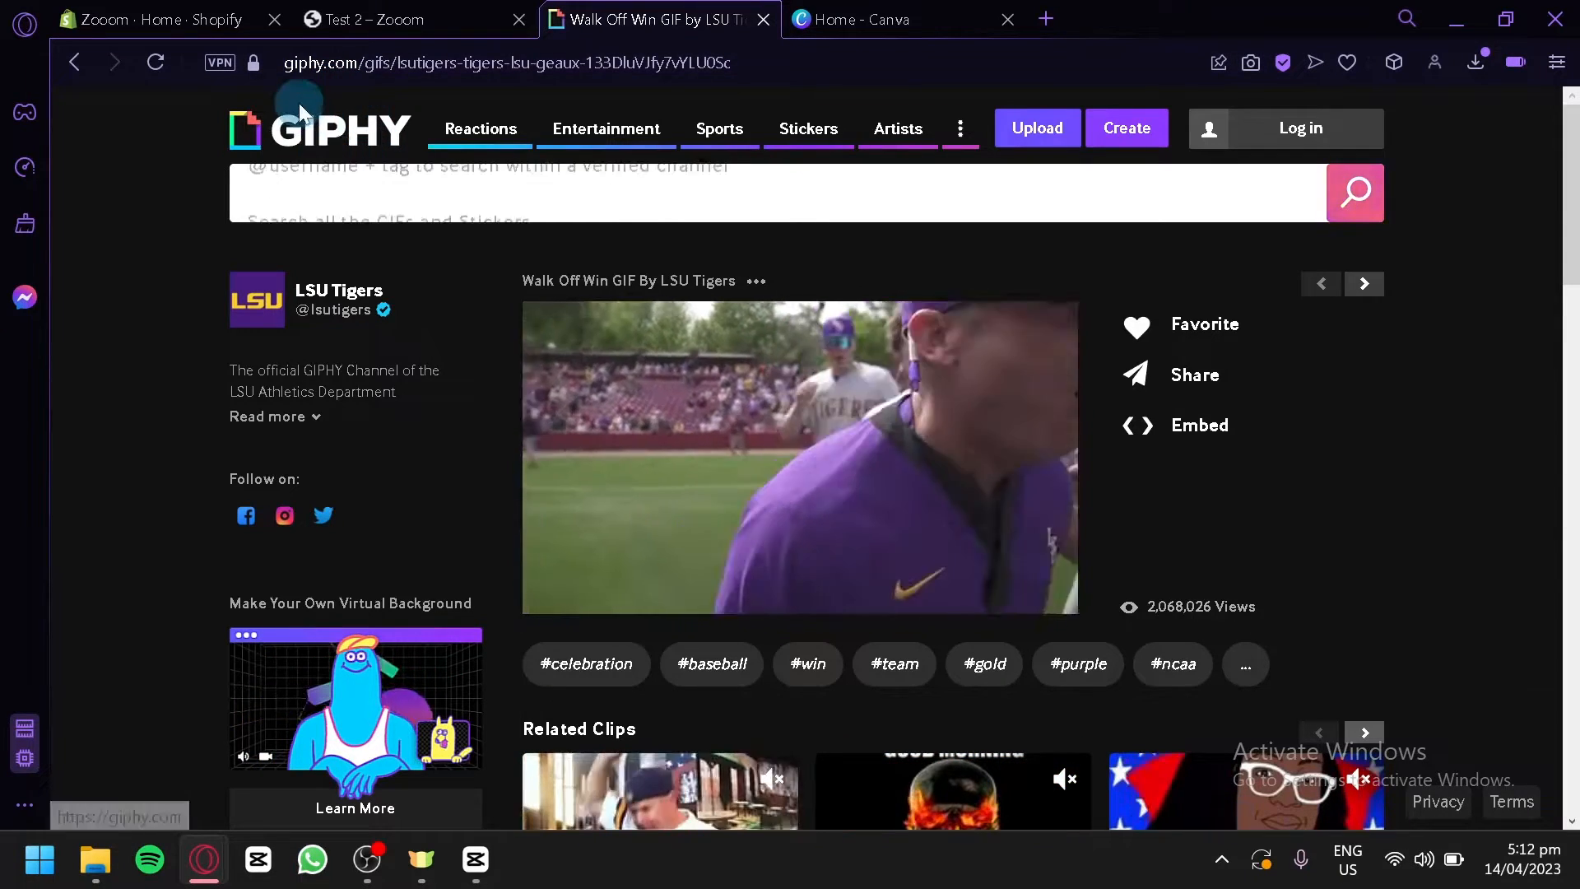
{"action": "left_click", "coordinate": [330, 134]}
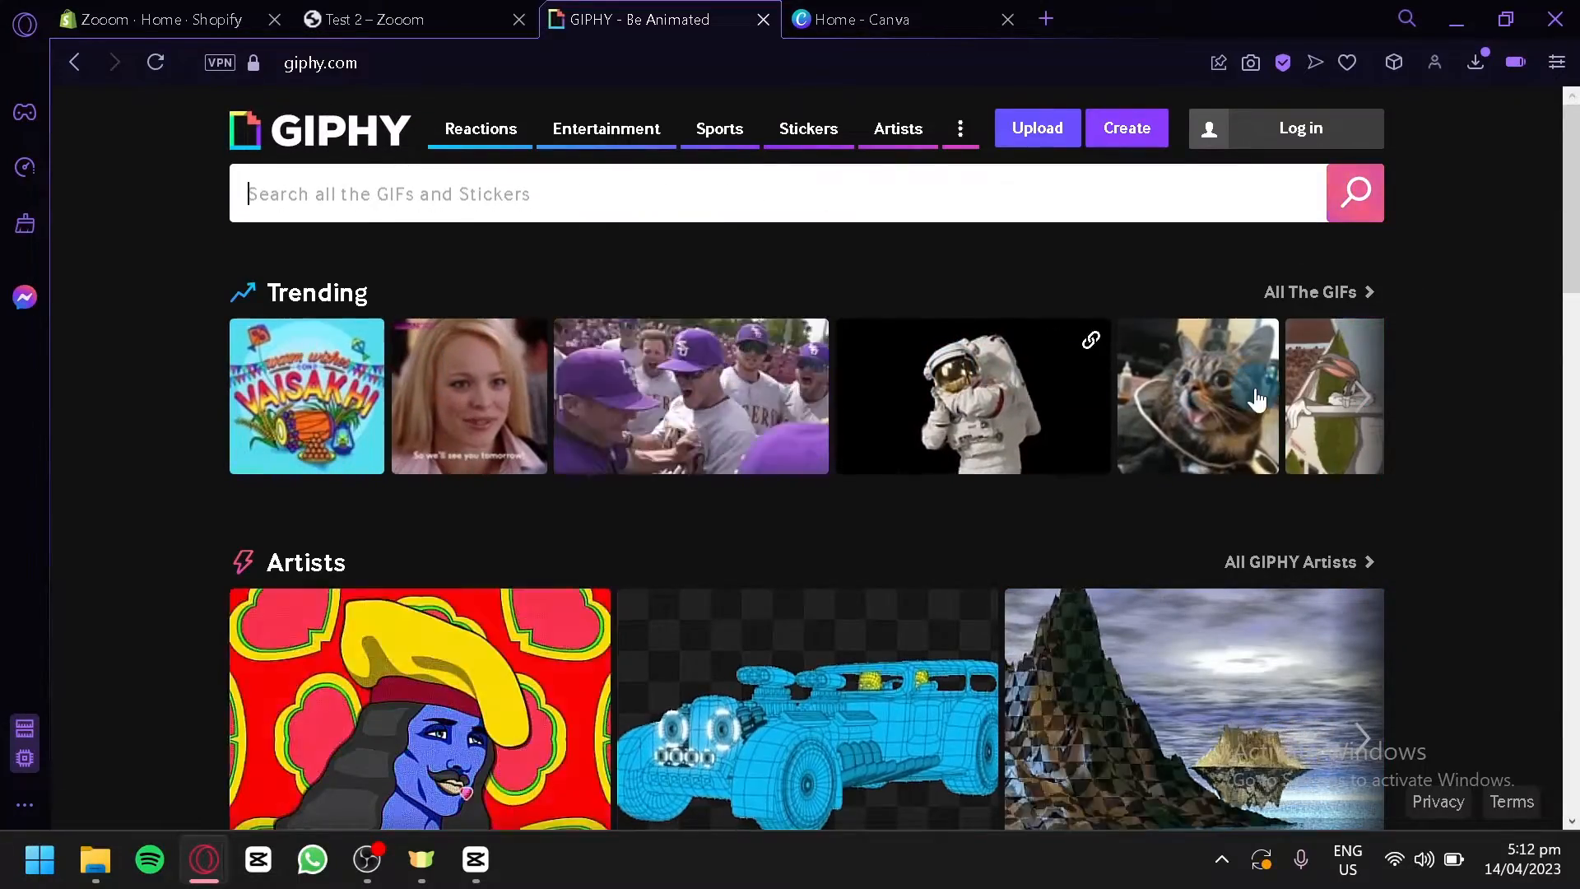
{"action": "scroll", "coordinate": [646, 423], "scroll_direction": "down", "scroll_amount": 2}
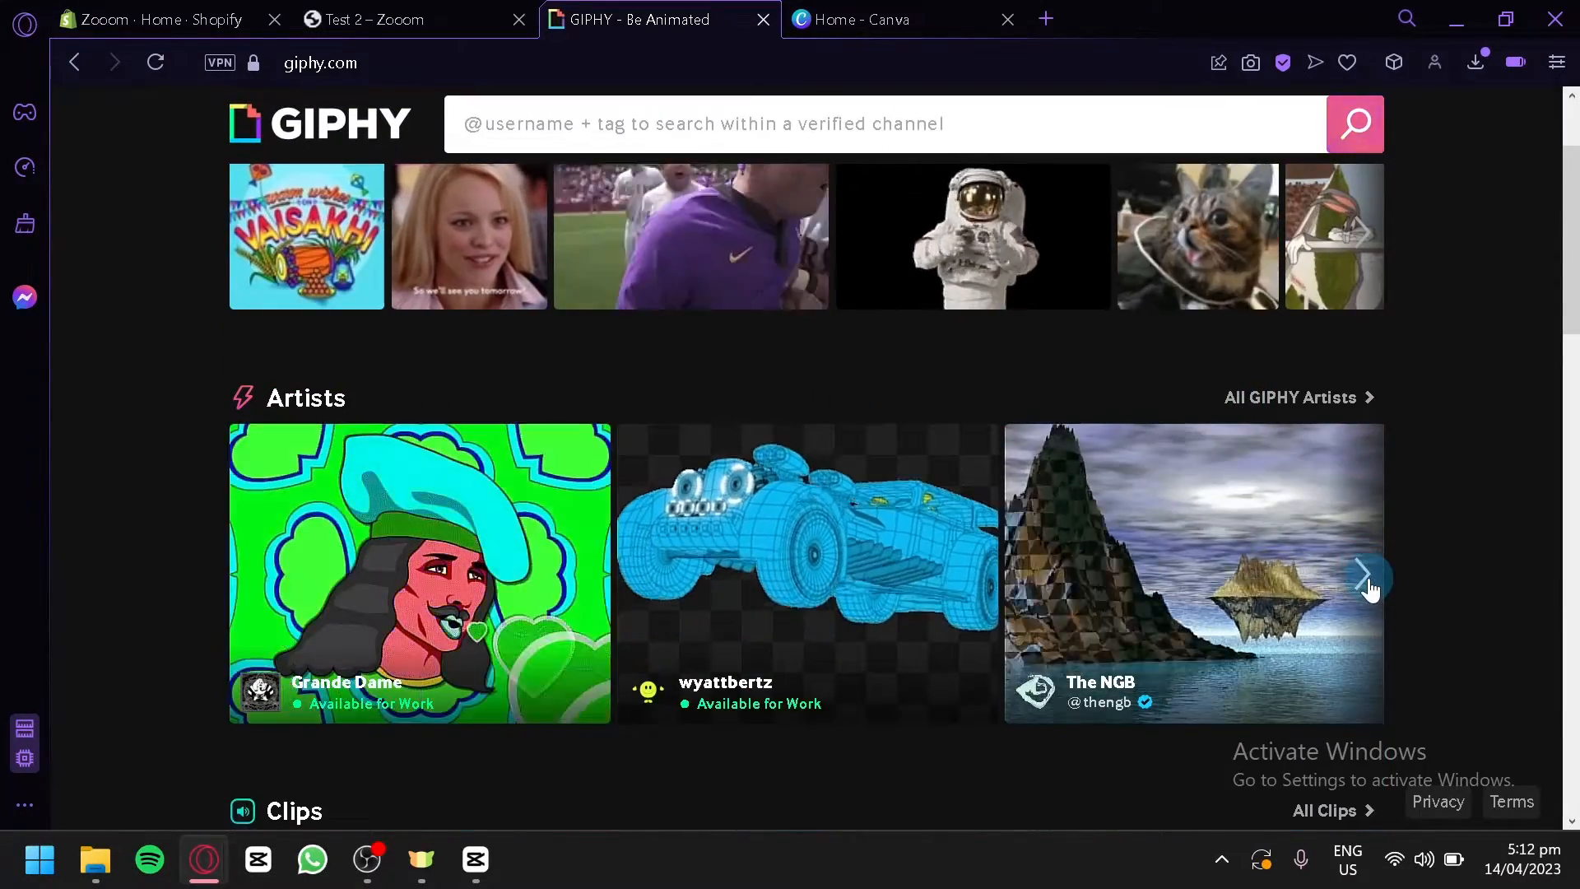
{"action": "left_click", "coordinate": [1366, 578]}
{"action": "left_click", "coordinate": [1368, 588]}
{"action": "scroll", "coordinate": [1376, 581], "scroll_direction": "down", "scroll_amount": 6}
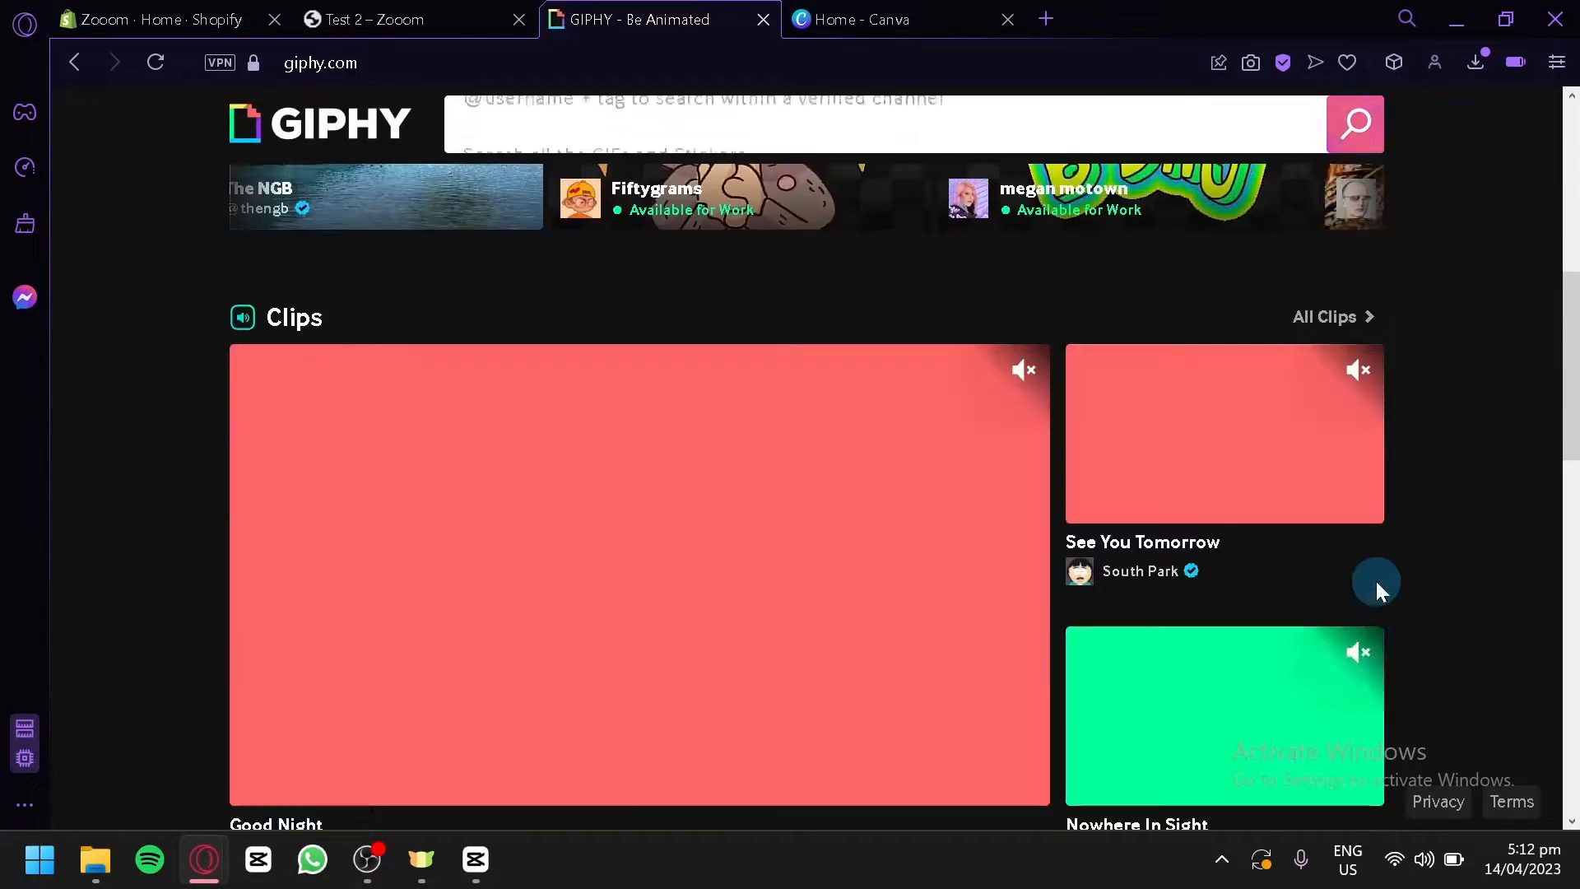
{"action": "scroll", "coordinate": [1376, 581], "scroll_direction": "up", "scroll_amount": 4}
{"action": "scroll", "coordinate": [973, 529], "scroll_direction": "down", "scroll_amount": 10}
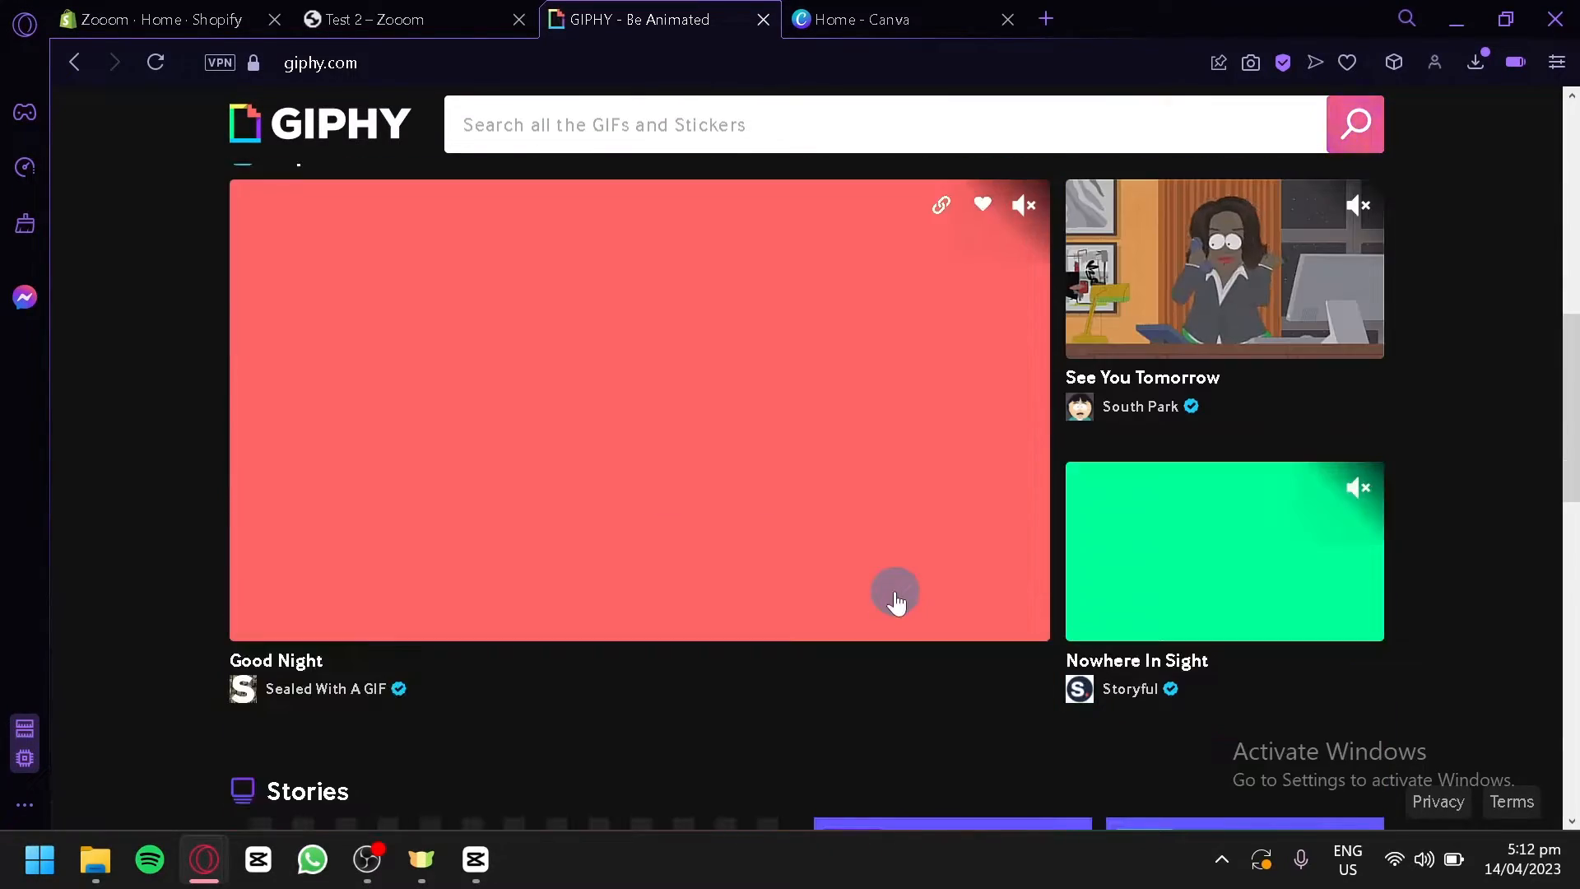
{"action": "scroll", "coordinate": [821, 494], "scroll_direction": "up", "scroll_amount": 10}
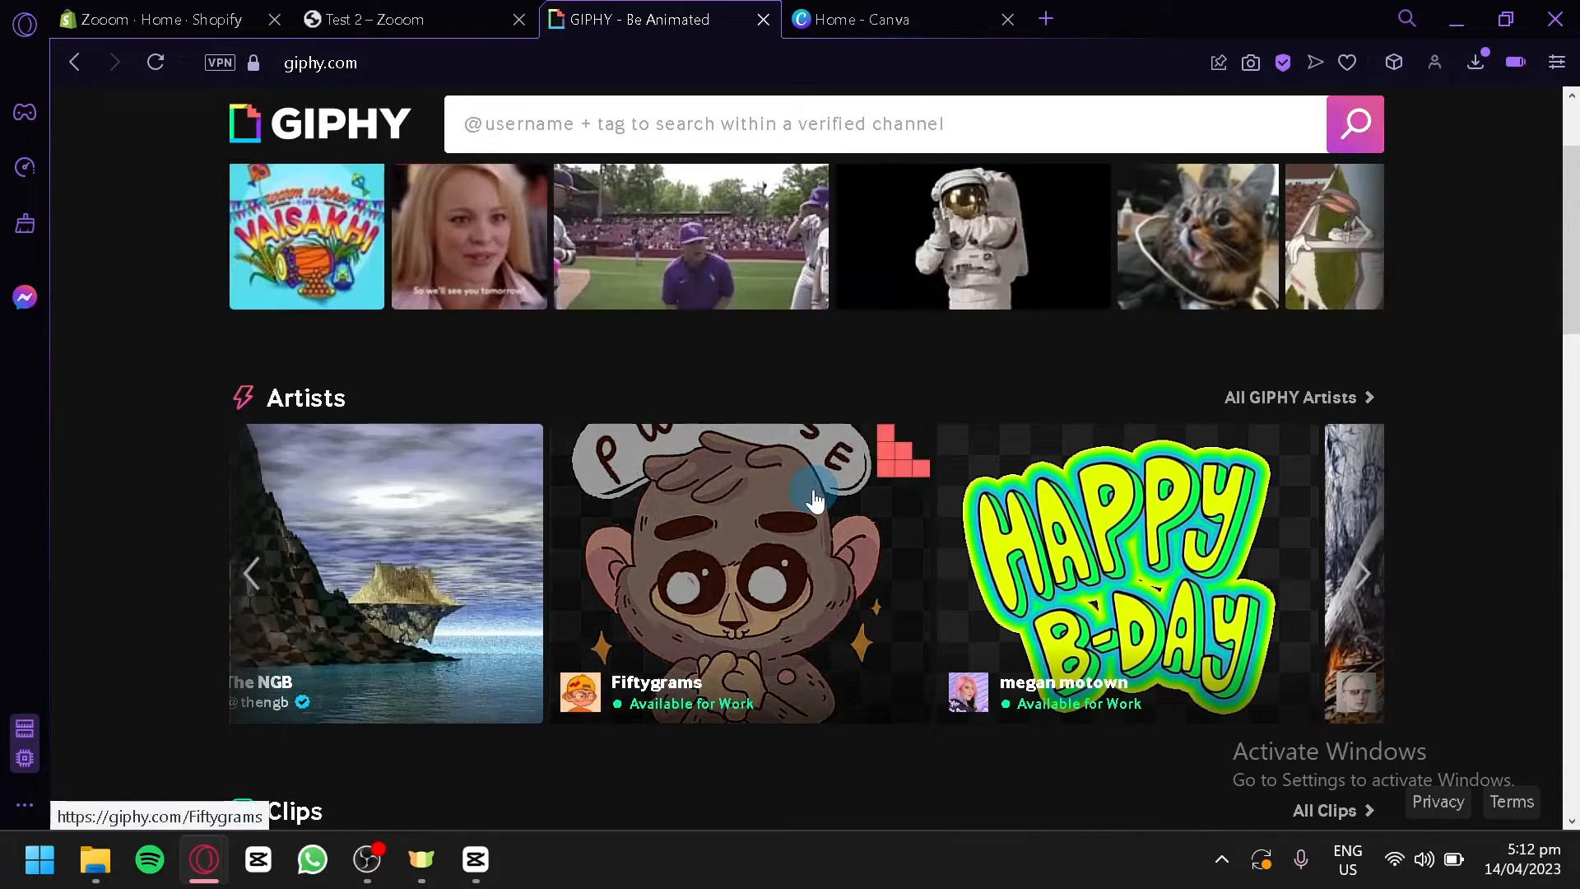
- Open the Fiftygrams artist page and look through its sticker collections and full GIF list
{"action": "left_click", "coordinate": [815, 499]}
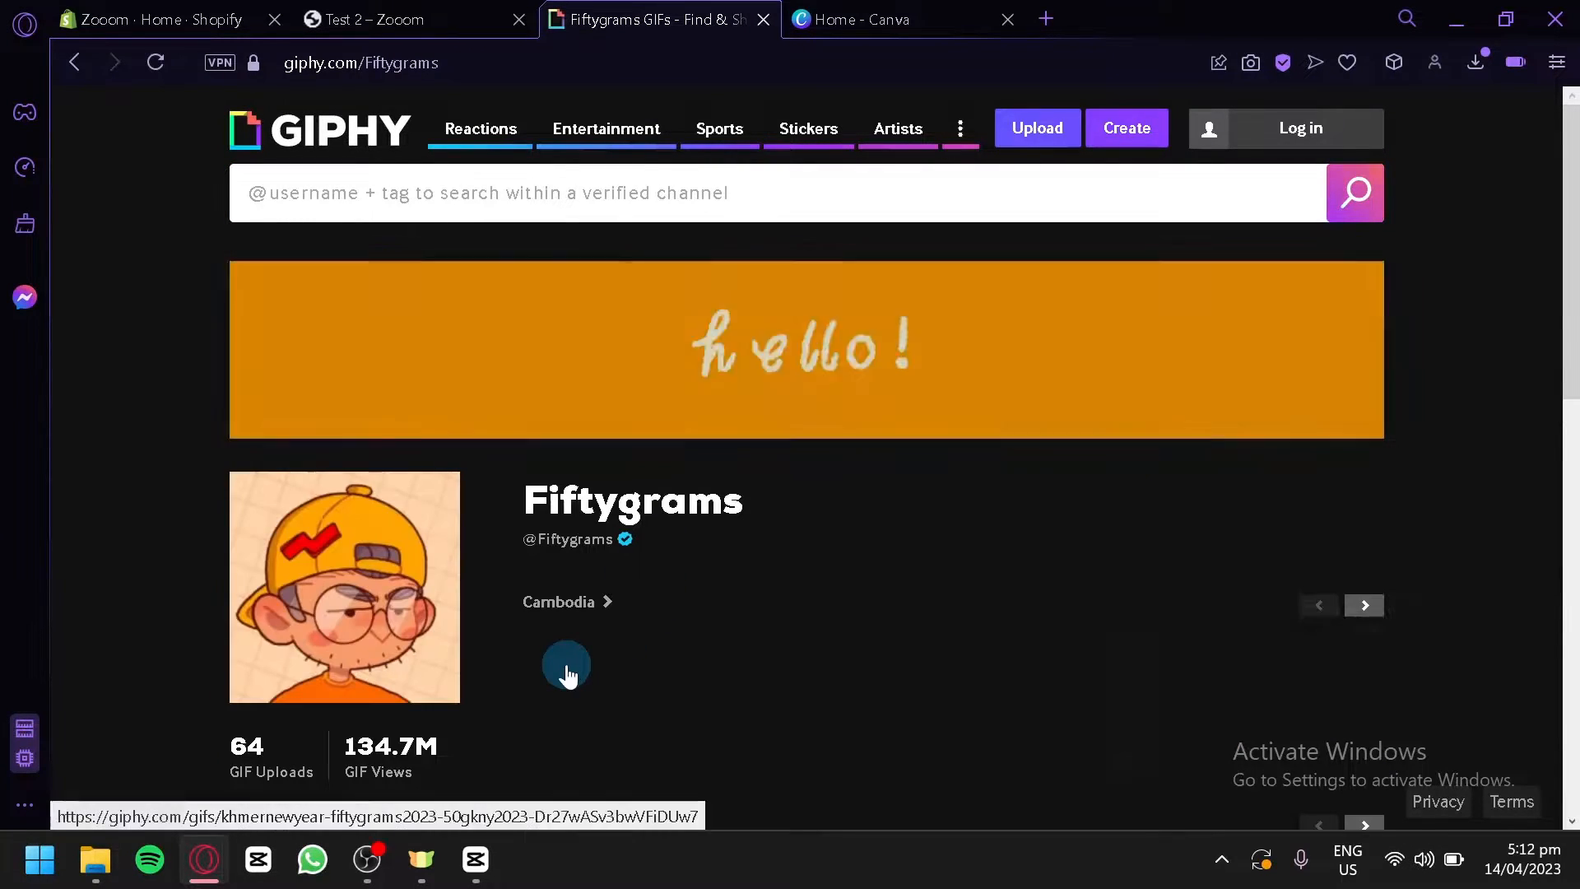
{"action": "scroll", "coordinate": [708, 500], "scroll_direction": "down", "scroll_amount": 4}
{"action": "scroll", "coordinate": [708, 499], "scroll_direction": "down", "scroll_amount": 4}
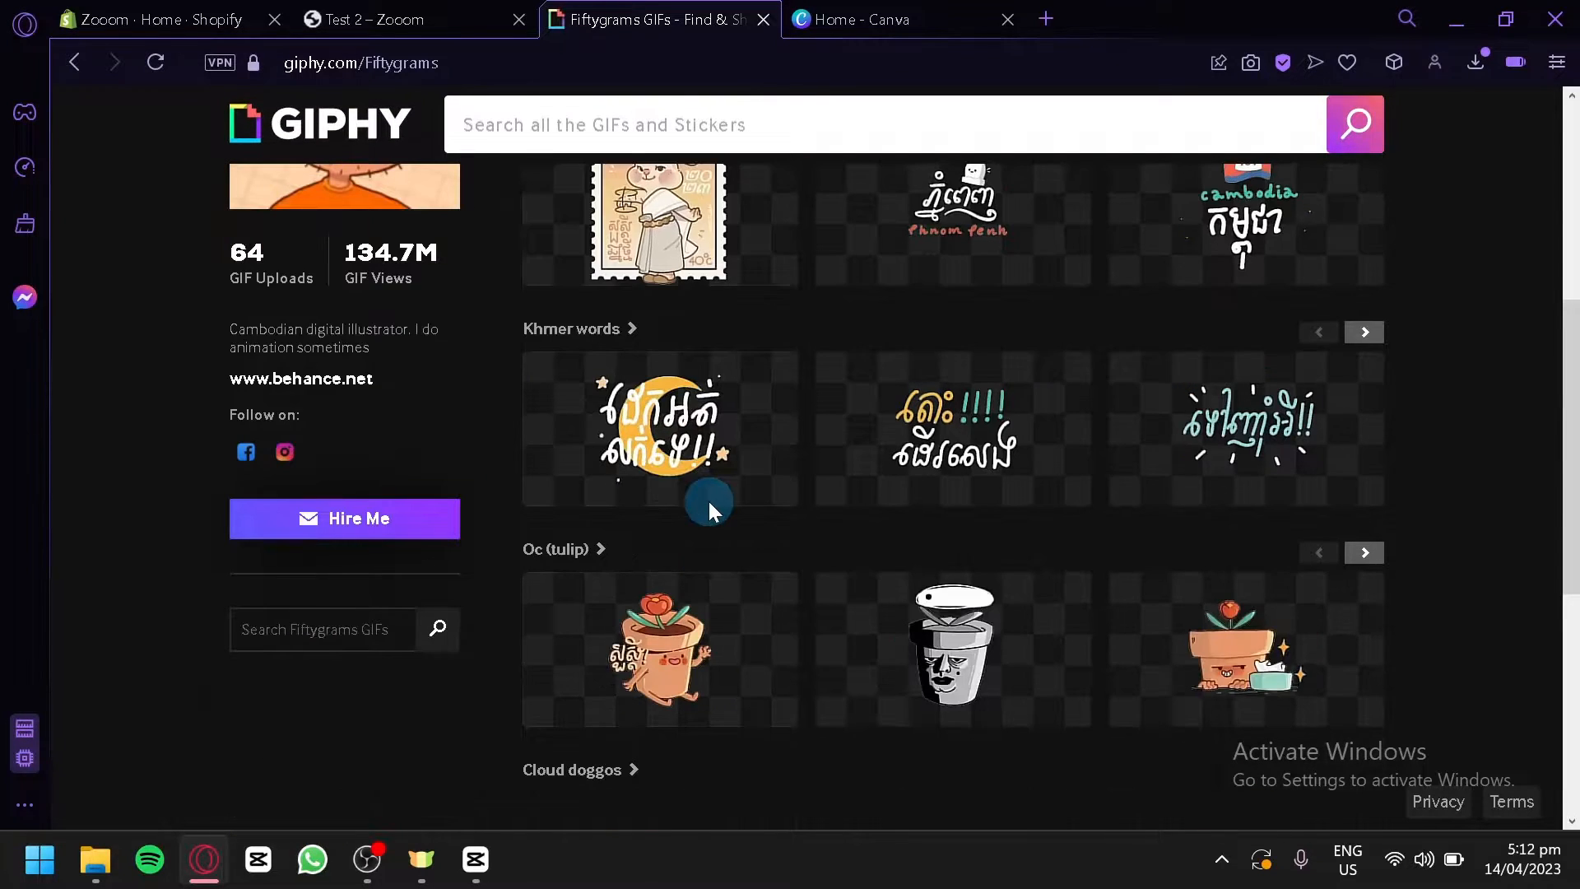
{"action": "scroll", "coordinate": [930, 395], "scroll_direction": "down", "scroll_amount": 2}
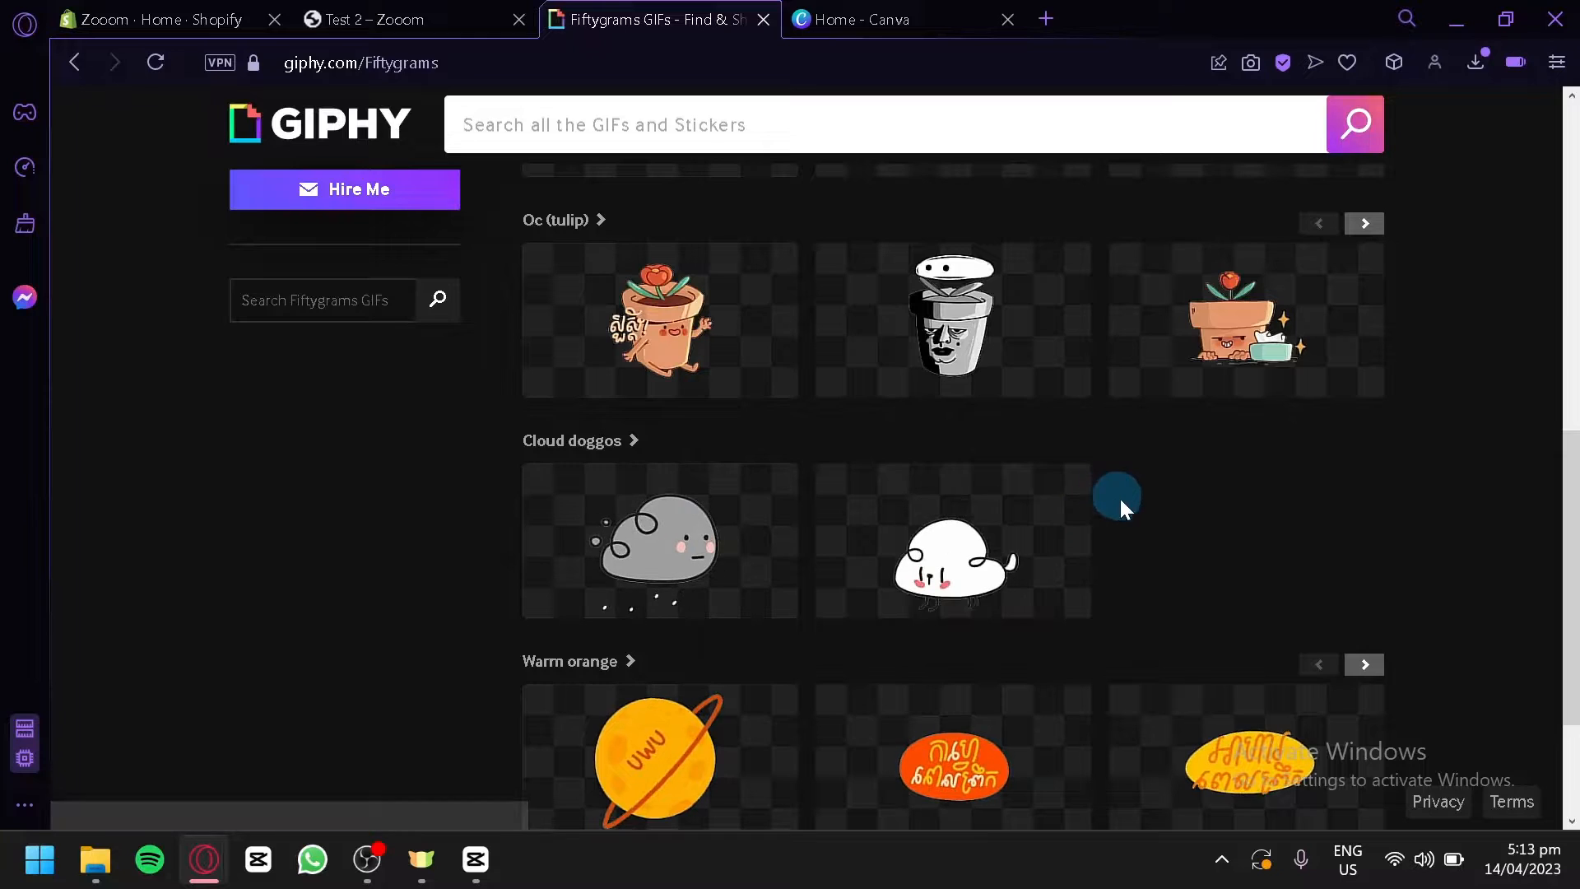
{"action": "scroll", "coordinate": [1208, 516], "scroll_direction": "down", "scroll_amount": 2}
{"action": "scroll", "coordinate": [1222, 427], "scroll_direction": "up", "scroll_amount": 8}
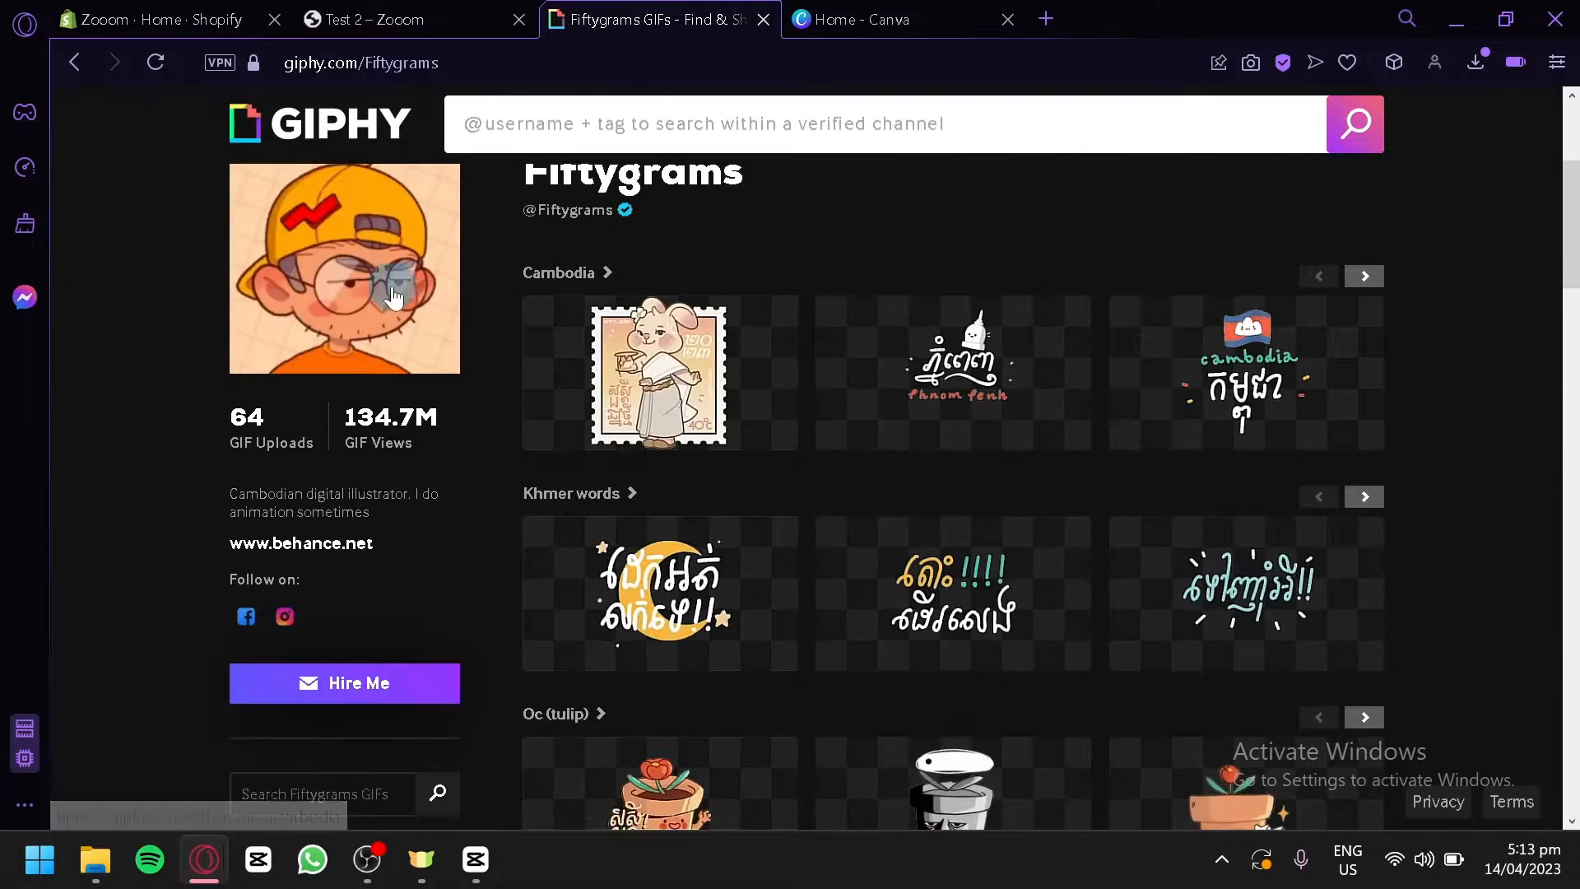
{"action": "scroll", "coordinate": [1051, 399], "scroll_direction": "down", "scroll_amount": 4}
{"action": "scroll", "coordinate": [1411, 458], "scroll_direction": "down", "scroll_amount": 8}
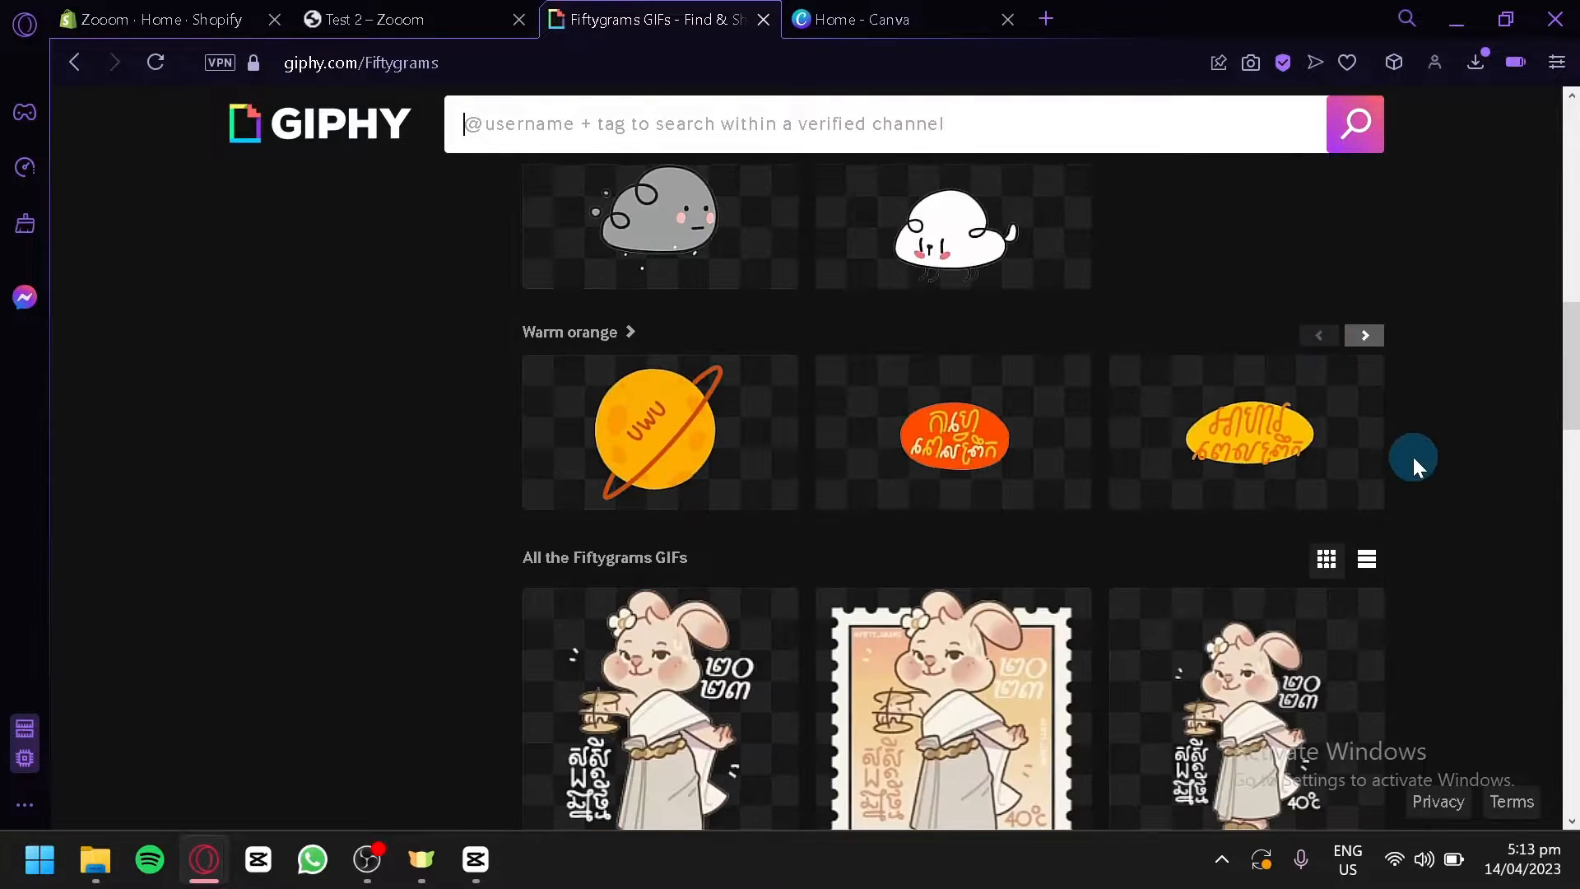
{"action": "scroll", "coordinate": [1414, 457], "scroll_direction": "down", "scroll_amount": 6}
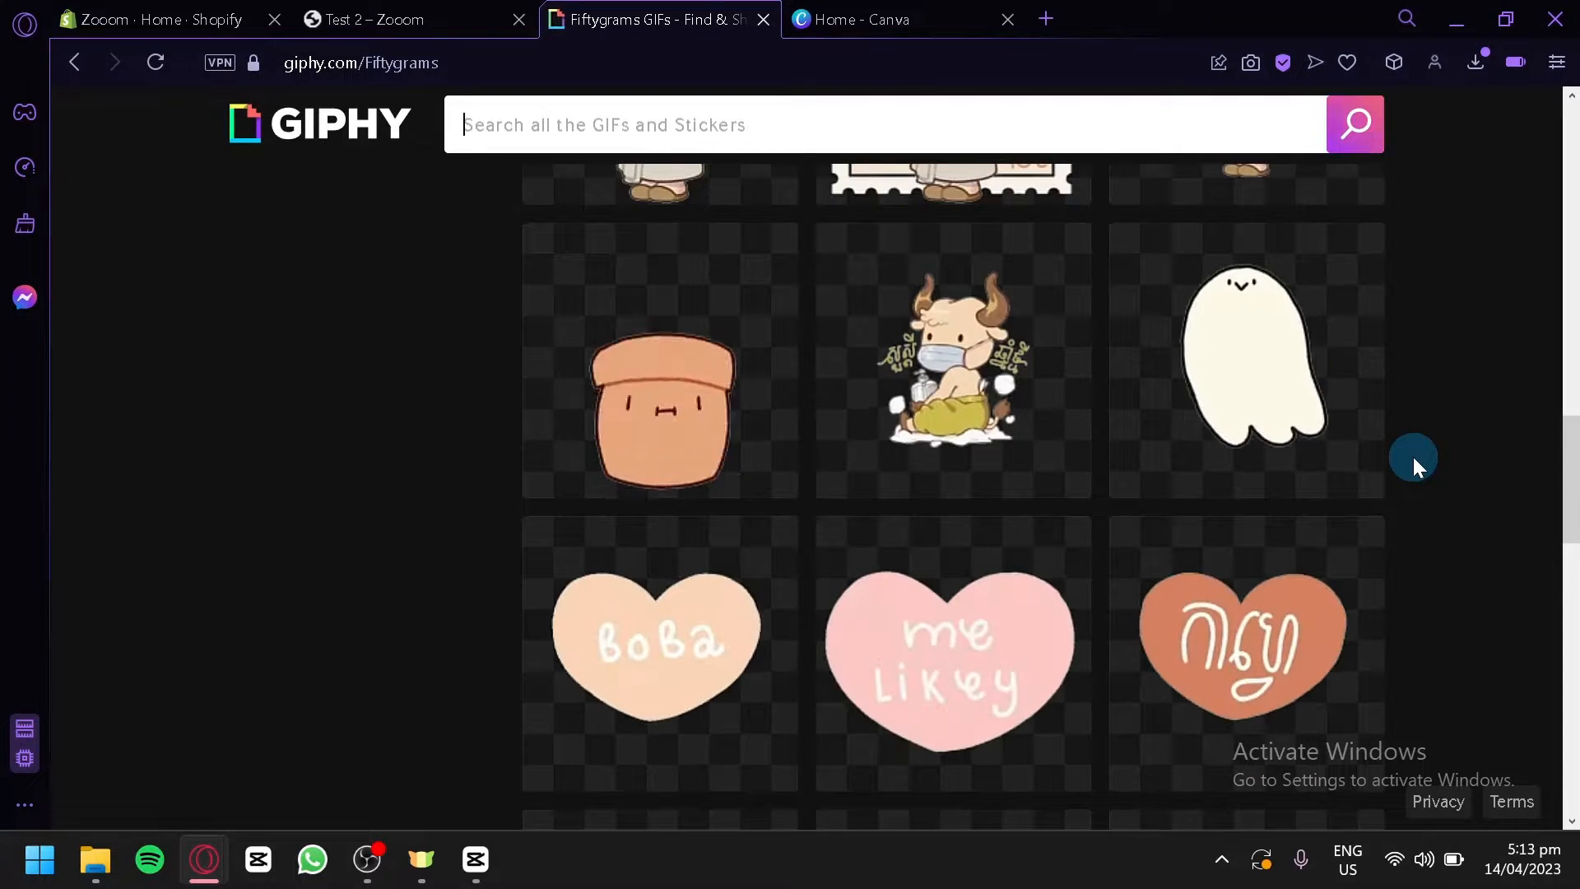
- Open the flowerpot sticker by Fiftygrams and copy its embed code with Responsive set to Off
{"action": "left_click", "coordinate": [696, 380]}
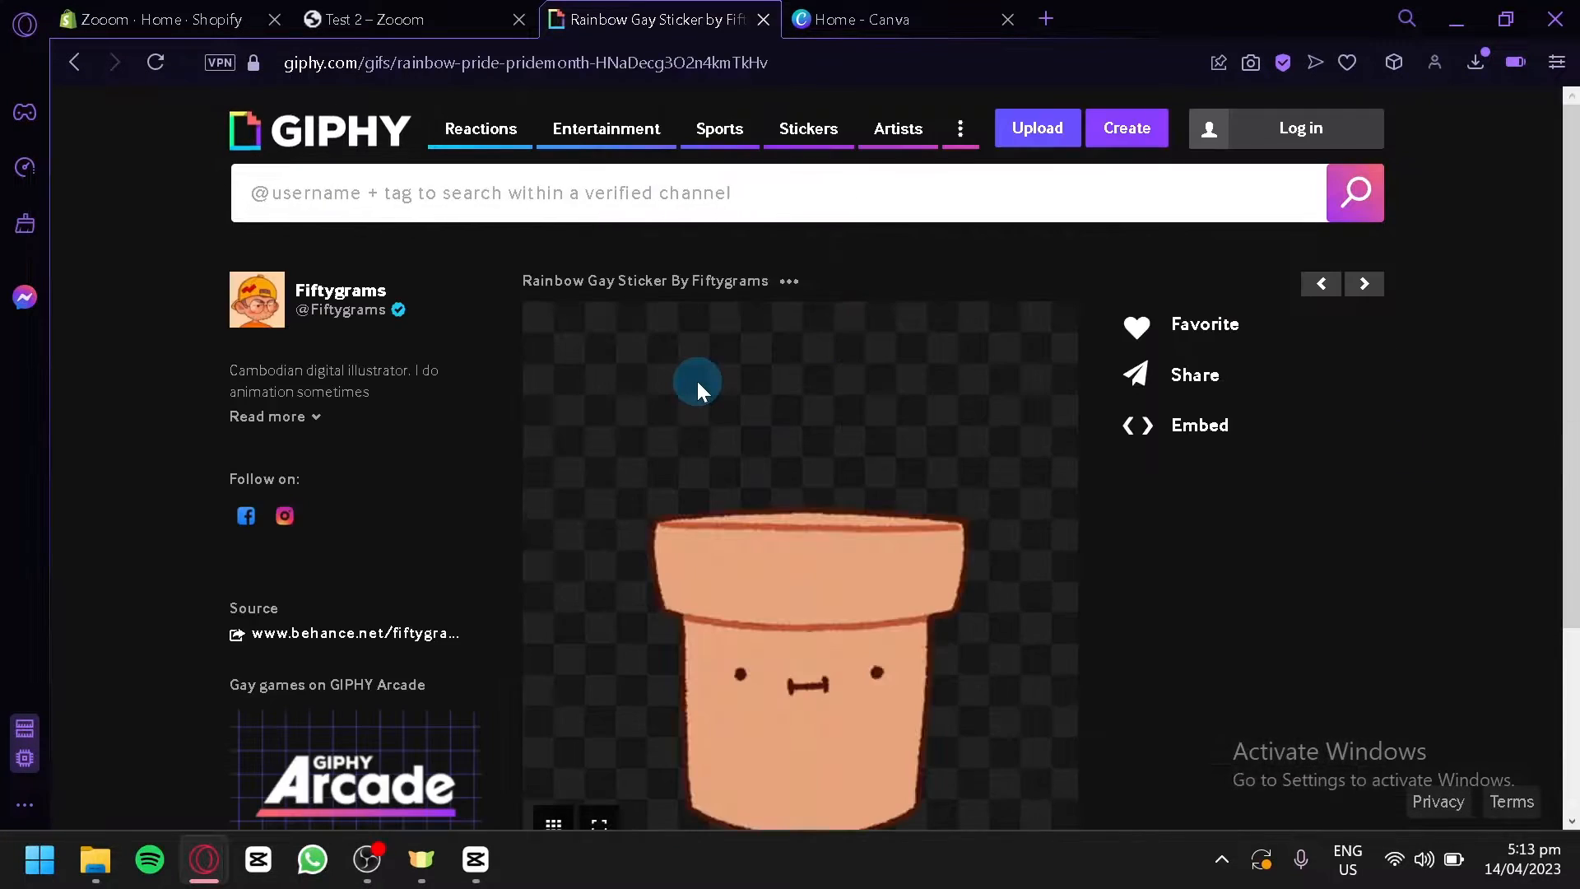
{"action": "scroll", "coordinate": [696, 383], "scroll_direction": "down", "scroll_amount": 2}
{"action": "scroll", "coordinate": [1173, 381], "scroll_direction": "up", "scroll_amount": 2}
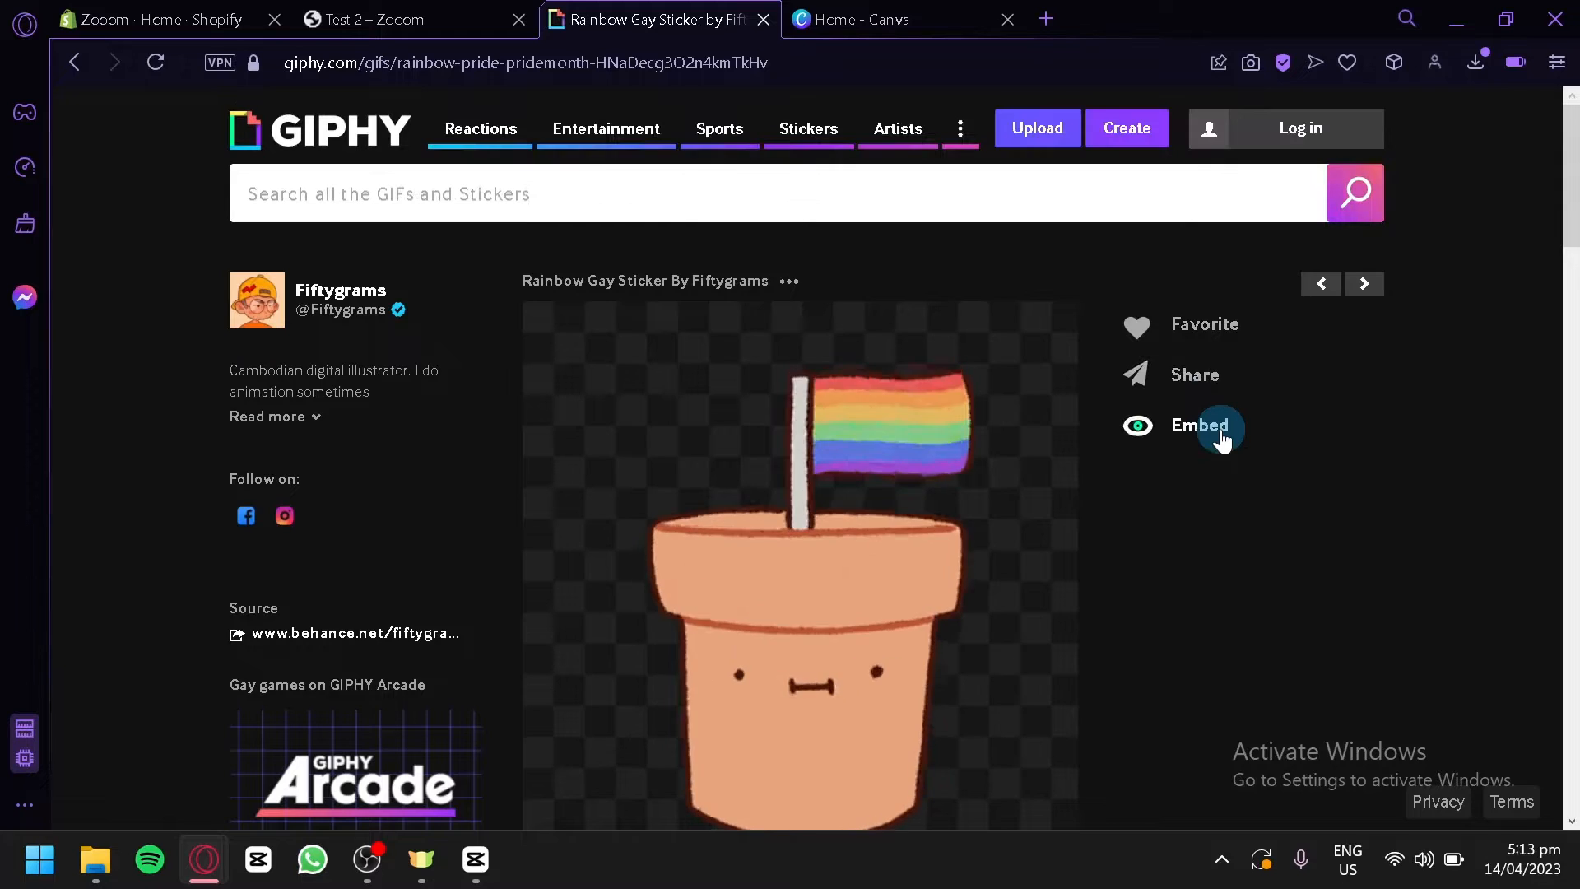
{"action": "left_click", "coordinate": [1219, 437]}
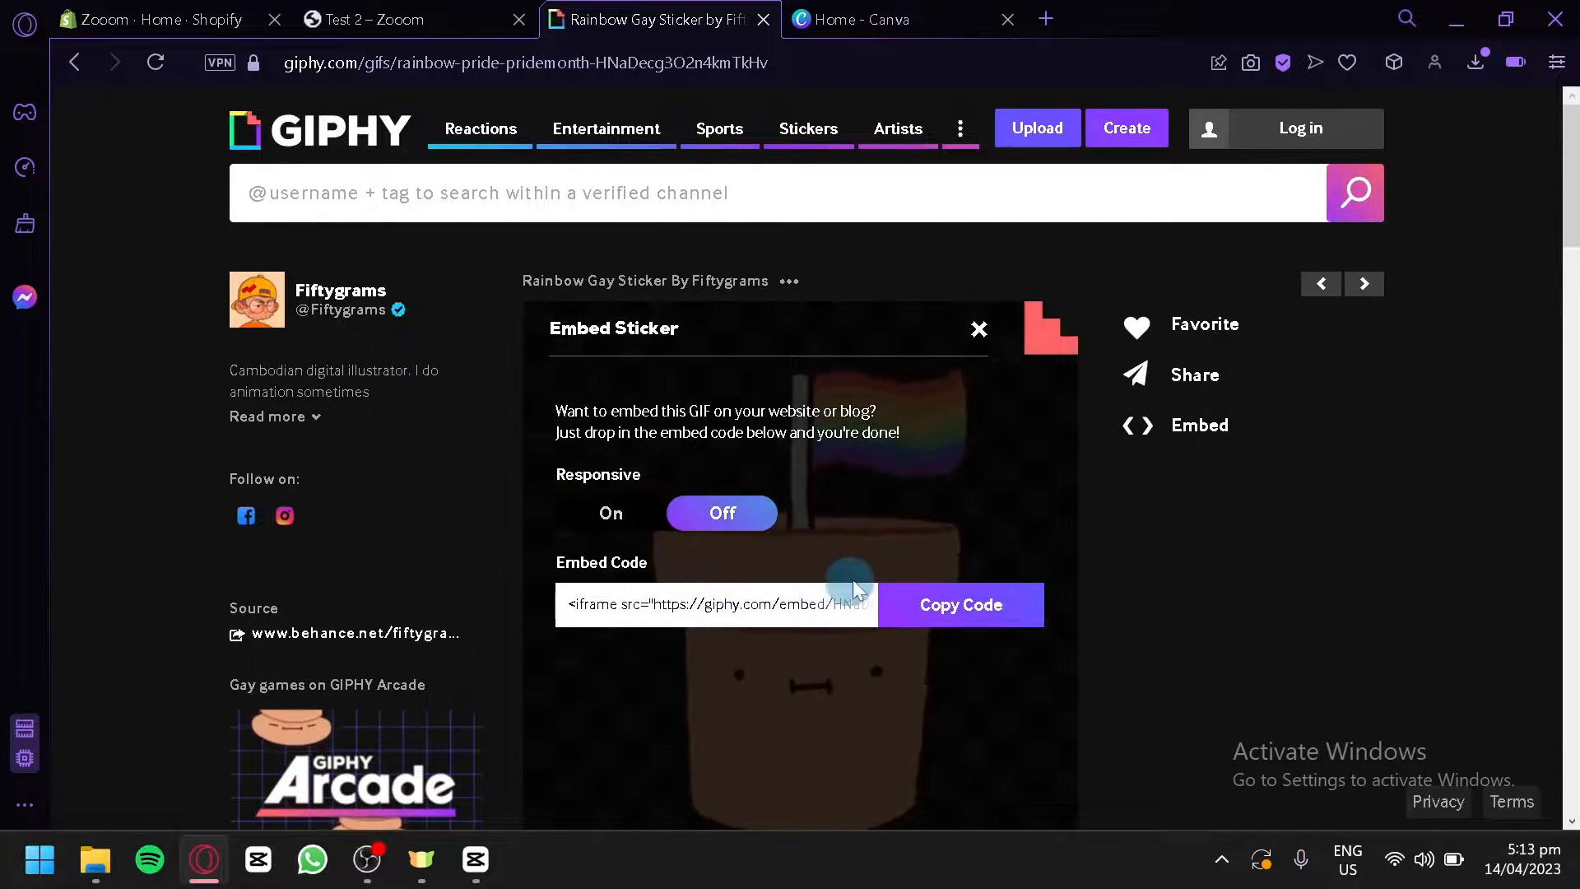
{"action": "left_click", "coordinate": [957, 623]}
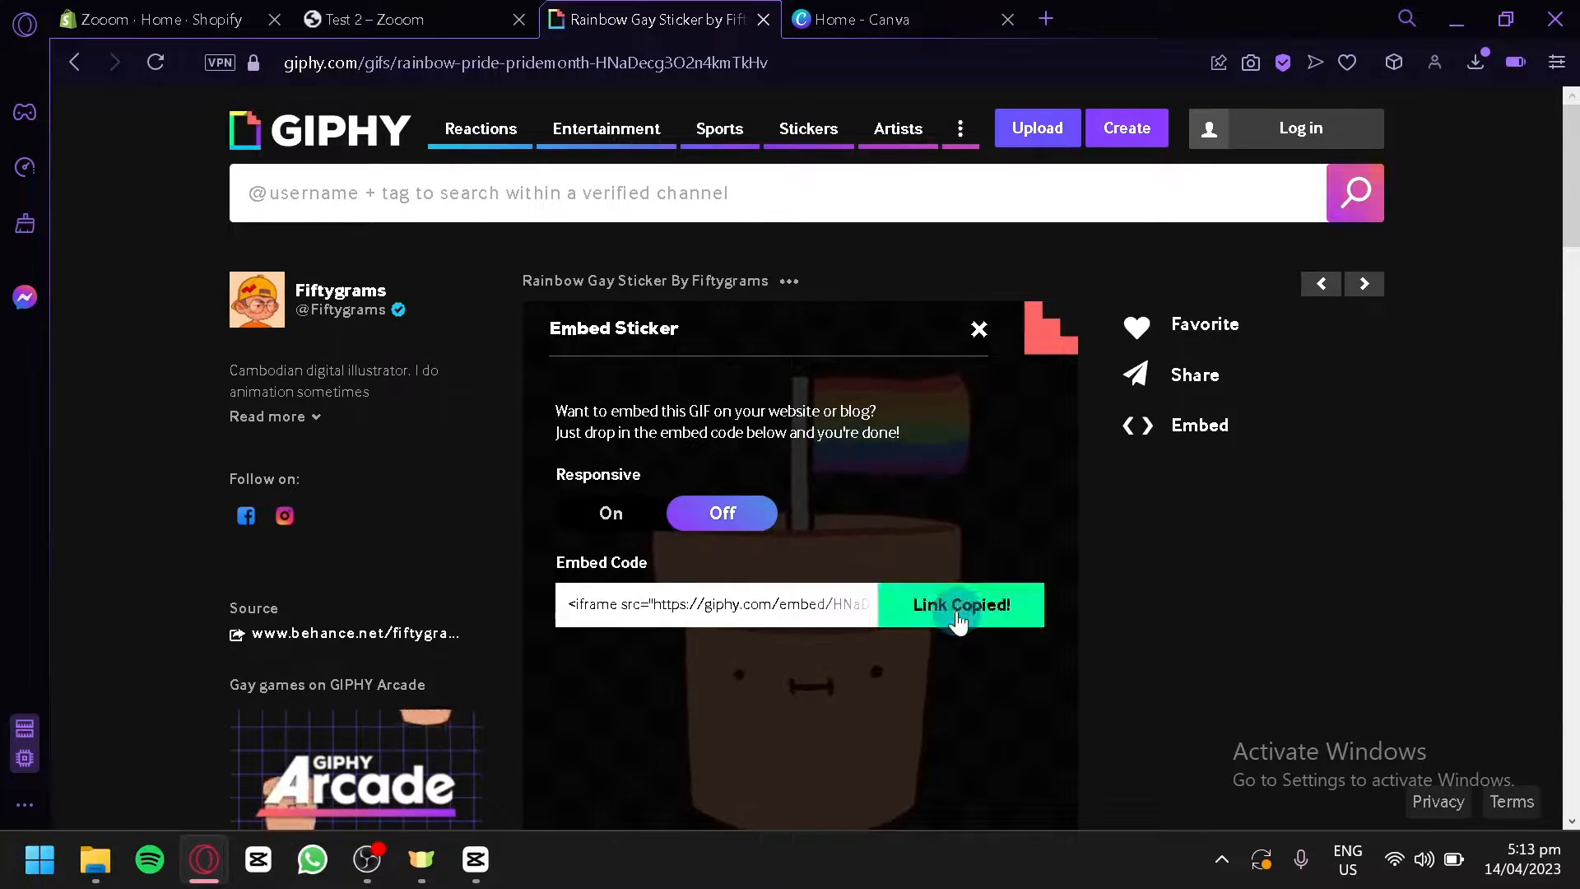
{"action": "left_click", "coordinate": [591, 516]}
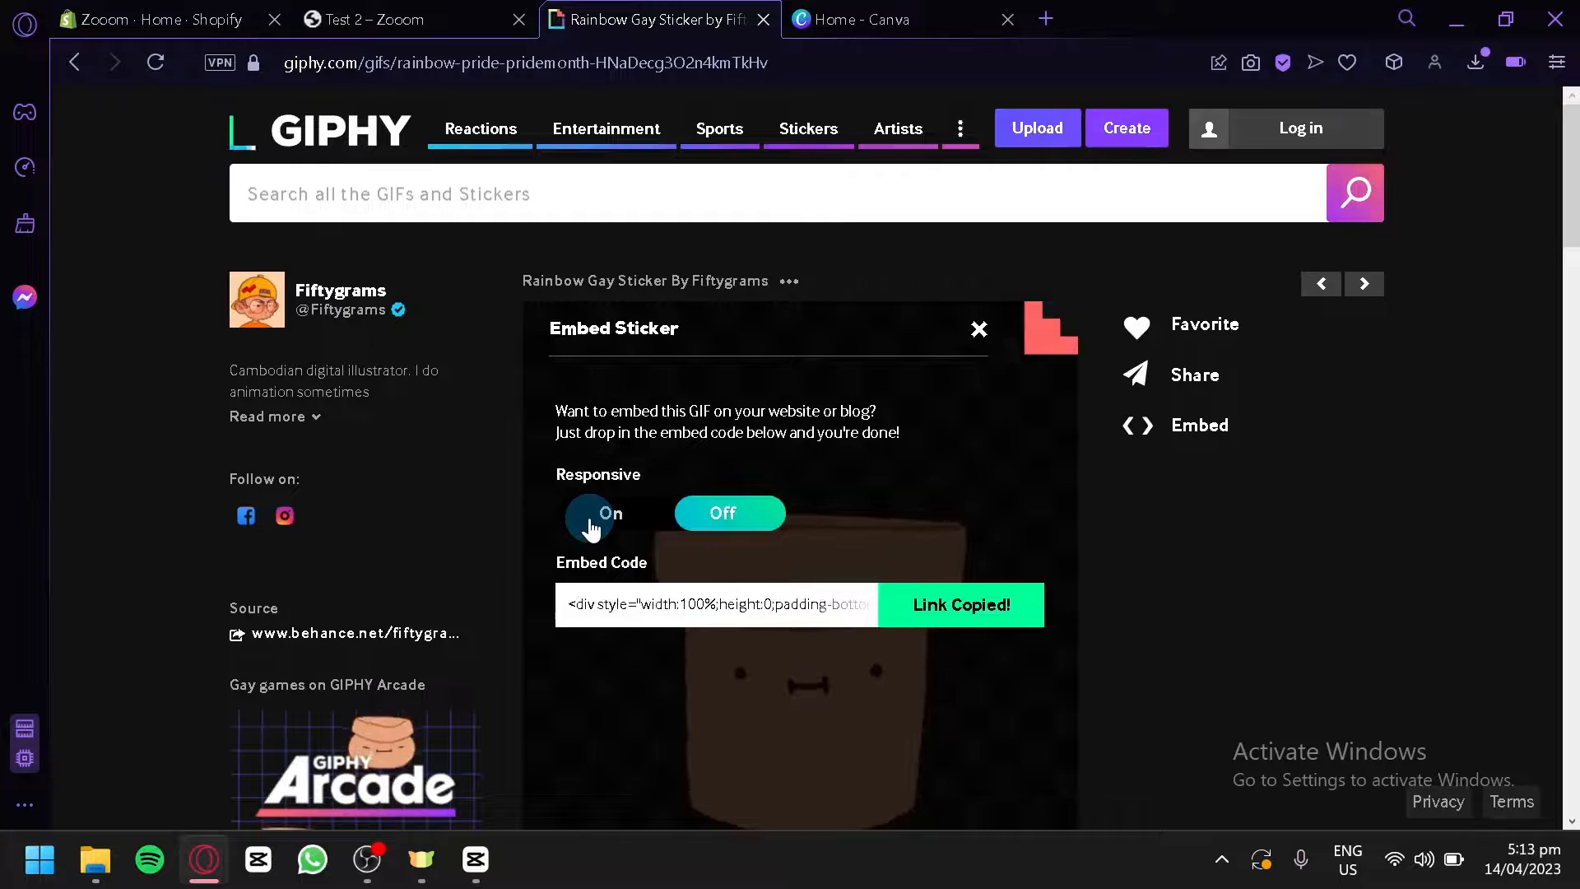
{"action": "left_click", "coordinate": [732, 514]}
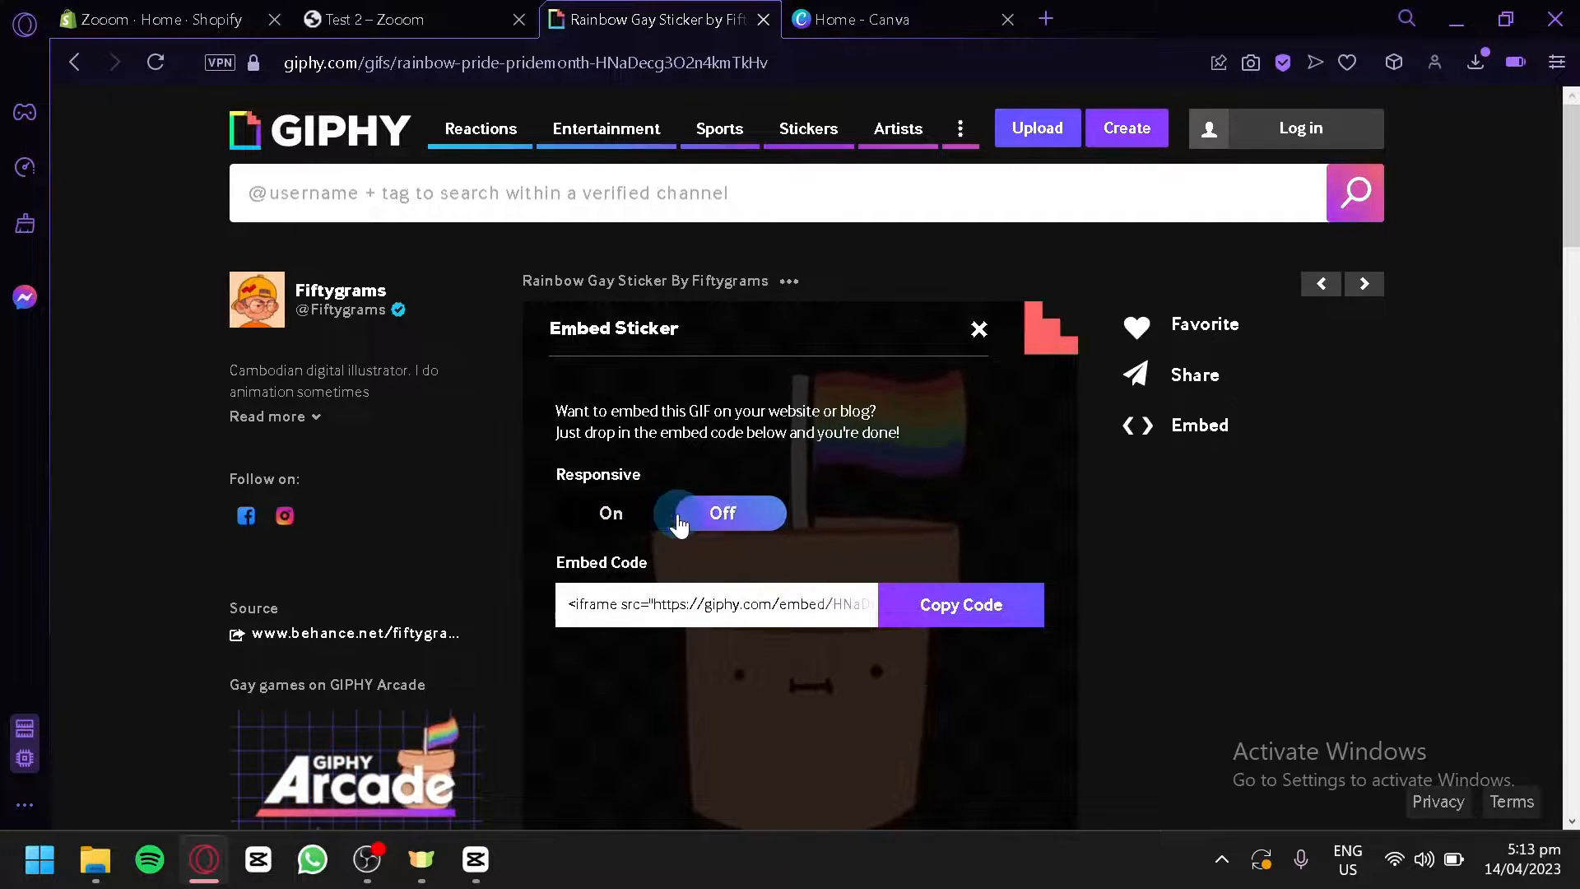
{"action": "left_click", "coordinate": [990, 602]}
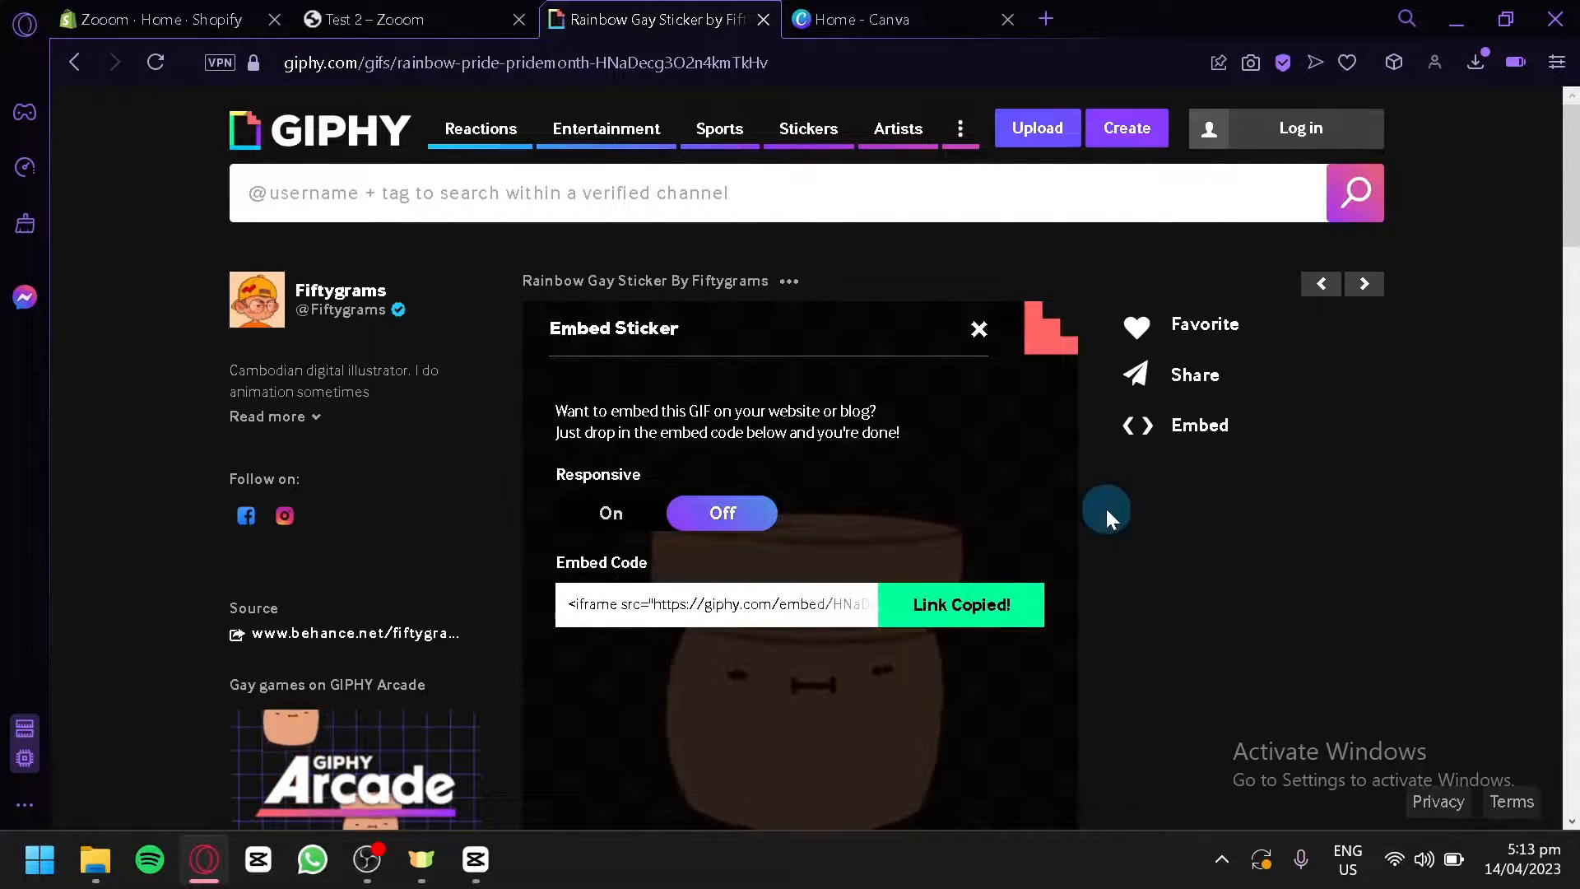
- Switch to the Shopify admin and open the Test 1 product from the product list for editing
{"action": "left_click", "coordinate": [119, 19]}
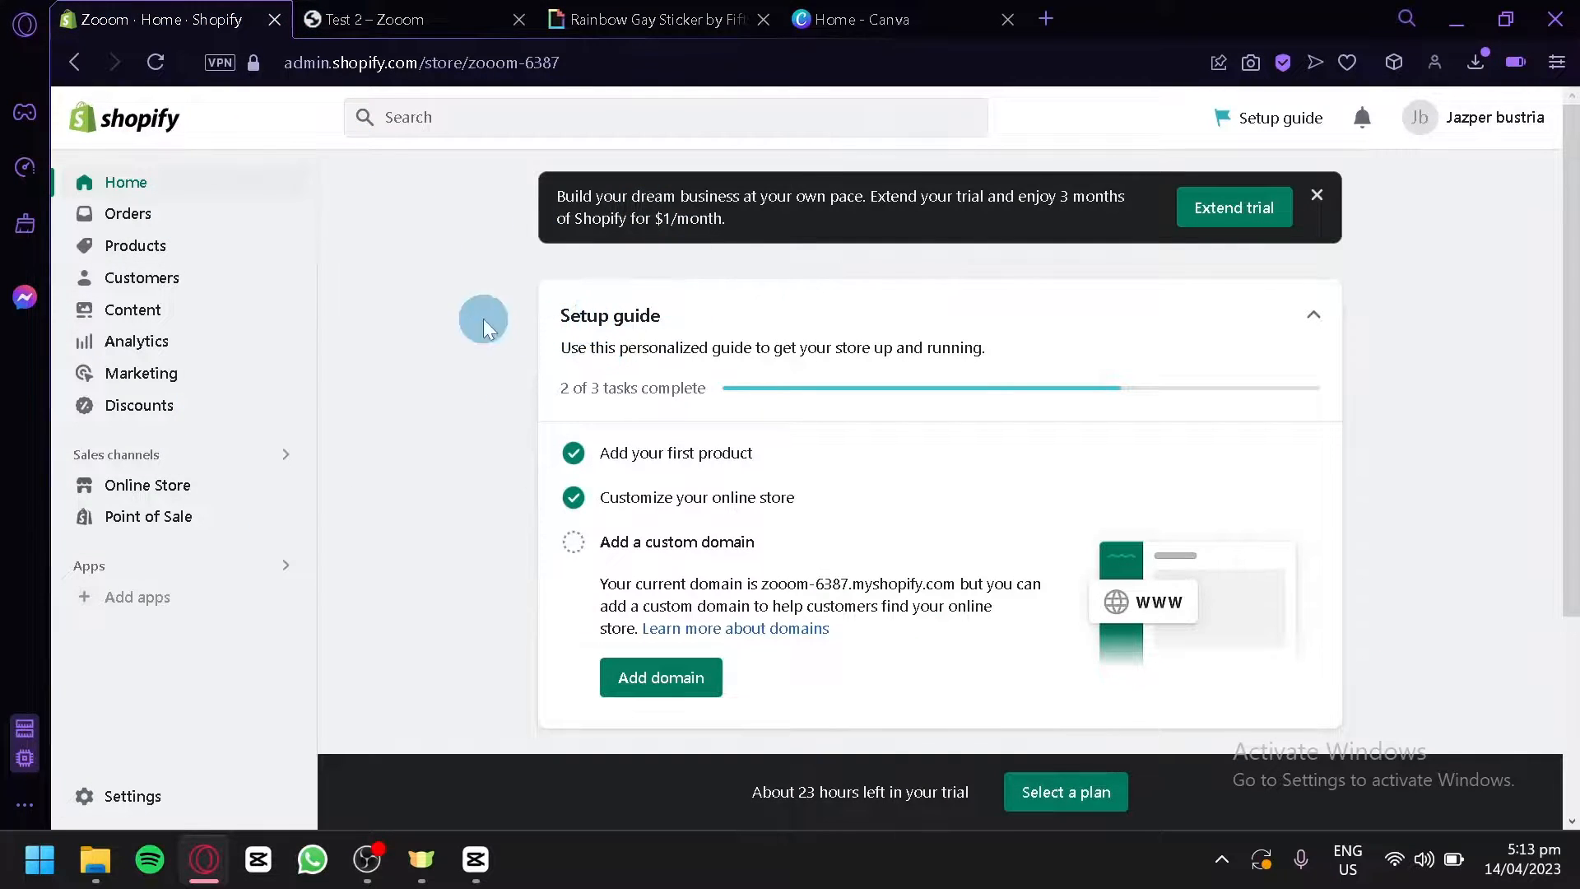
{"action": "left_click", "coordinate": [165, 255]}
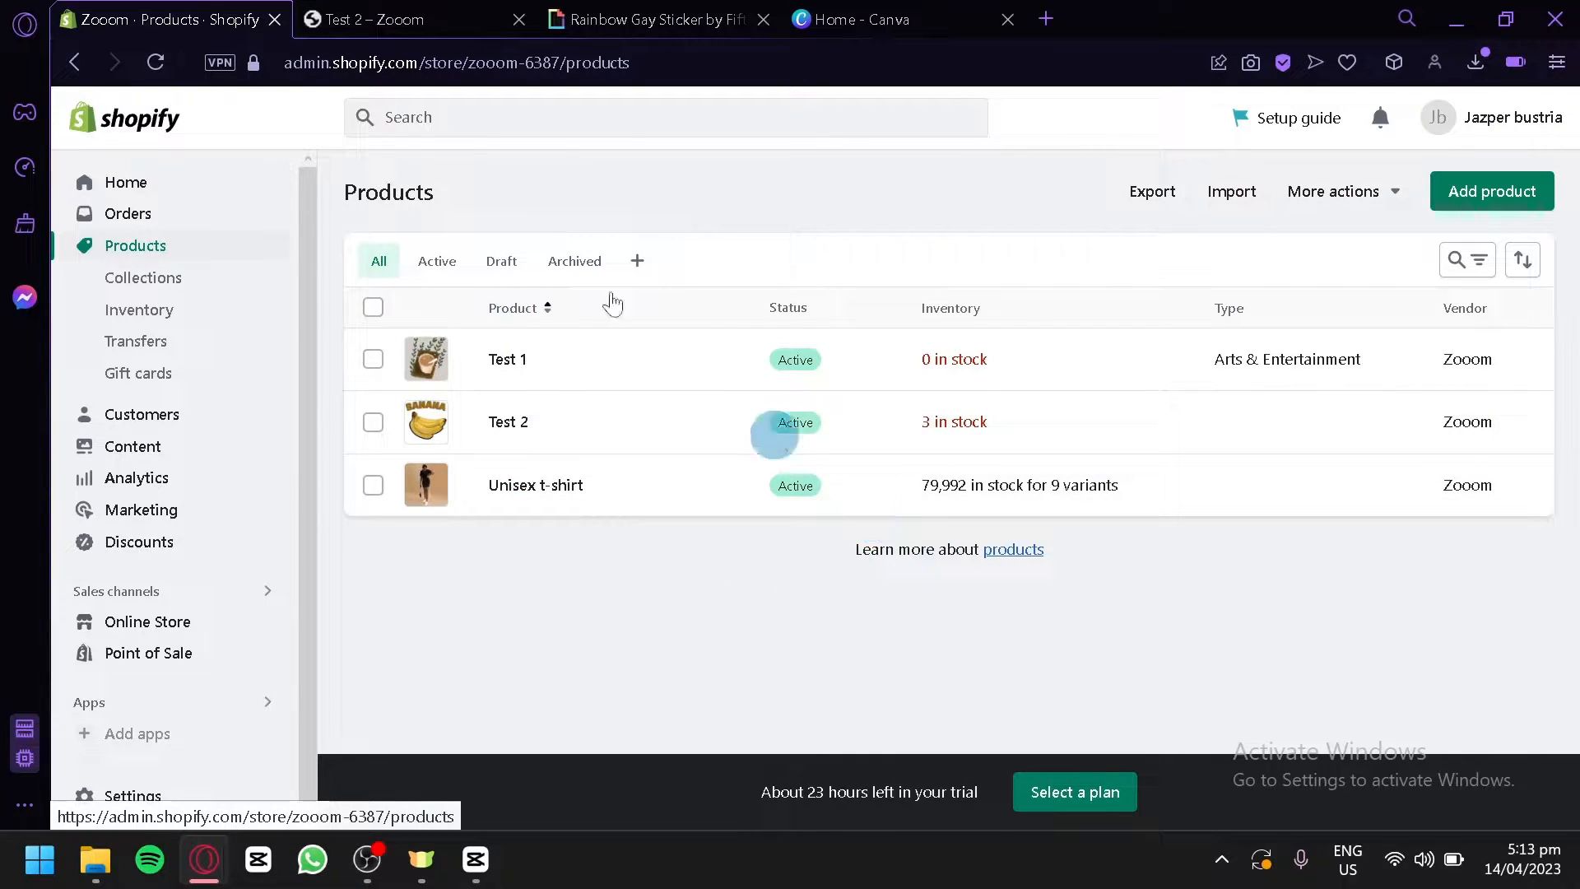
{"action": "left_click", "coordinate": [346, 15]}
{"action": "left_click", "coordinate": [119, 10]}
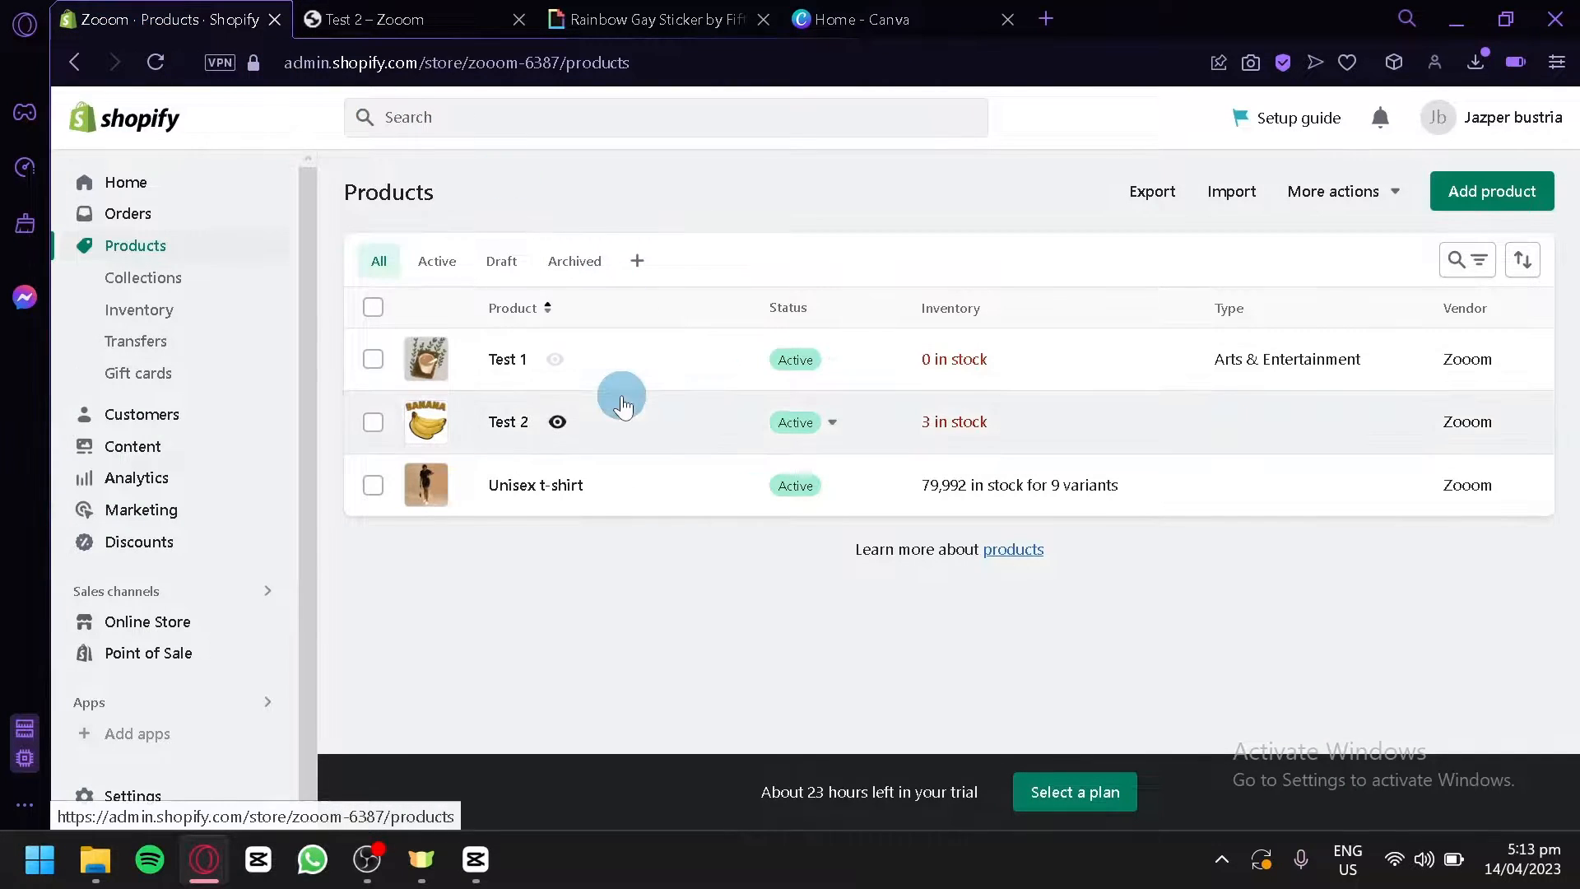
{"action": "left_click", "coordinate": [635, 357]}
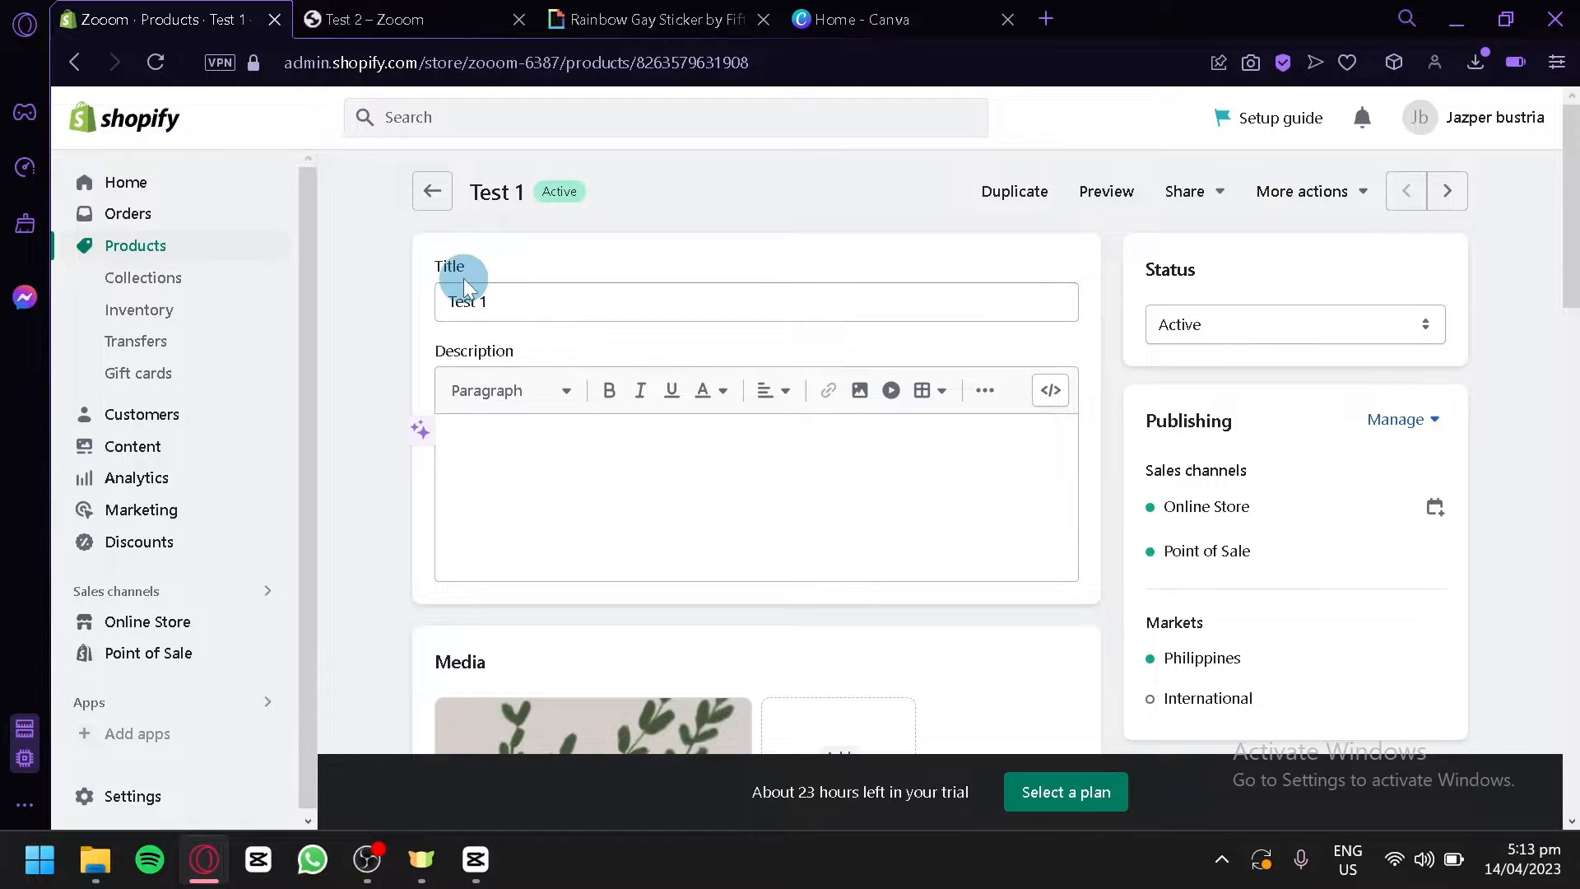
- Paste the copied GIPHY embed code into the Test 1 description as HTML, return to the visual view and save the product
{"action": "left_click", "coordinate": [1053, 394]}
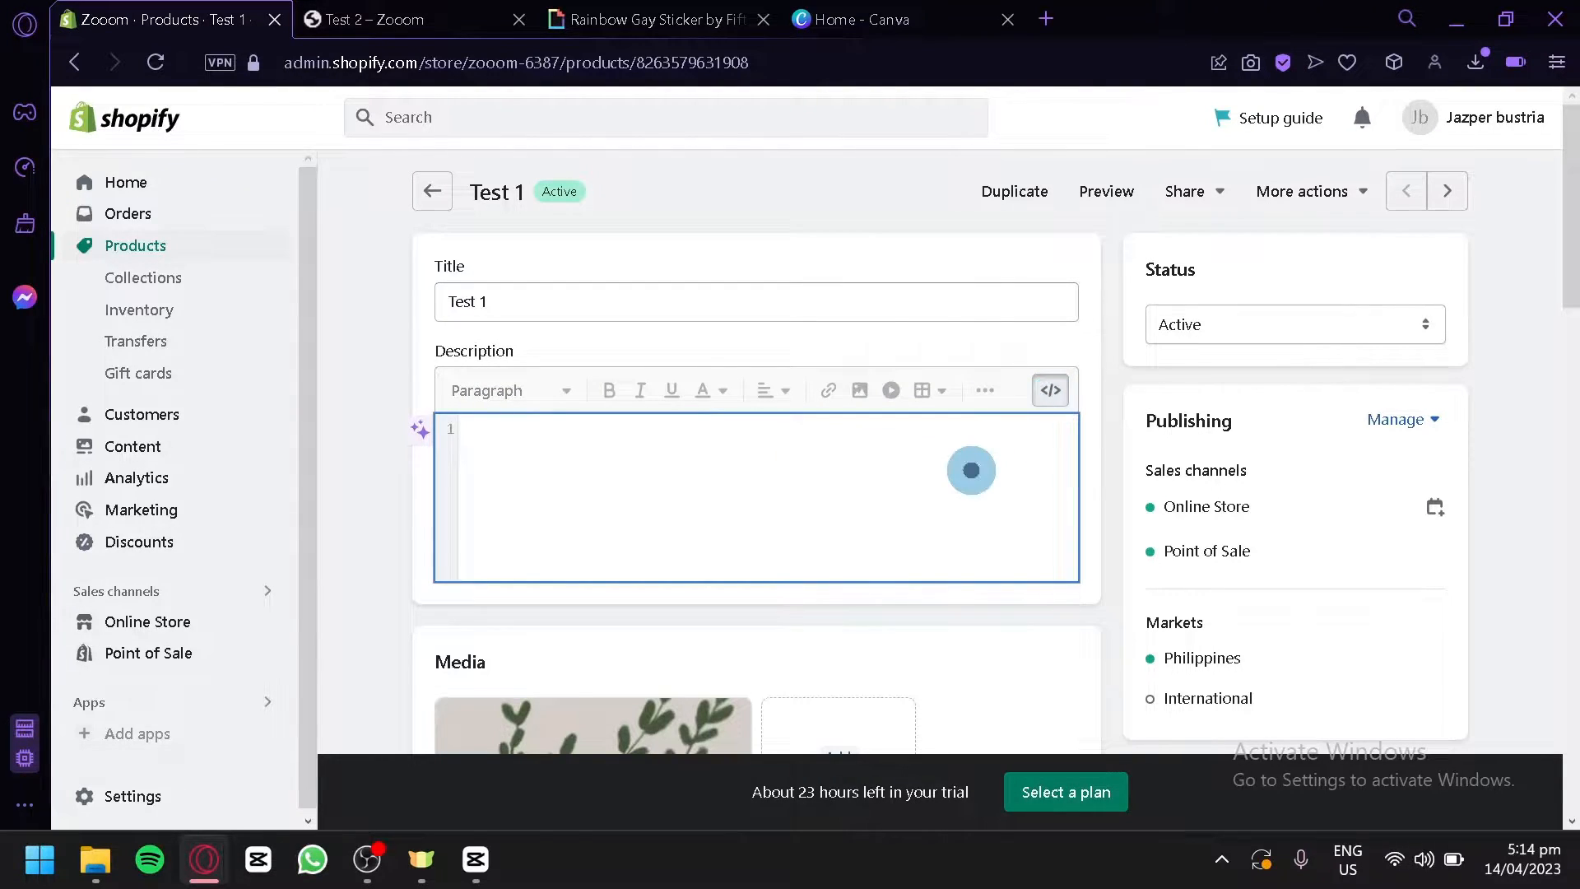
{"action": "type", "text": "<iframe src=\"https://giphy.com/embed/HNaDecg302n4kmTkHv\" width=\"480\" height=\"480\" frameBorder=\"0\" class=\"giphy-embed\" allowFullScreen></iframe><p><a href=\"https://giphy.com/gifs/rainbow-pride-pridemonth-HNaDecg302n4kmTkHv\">via GIPHY</a></p>"}
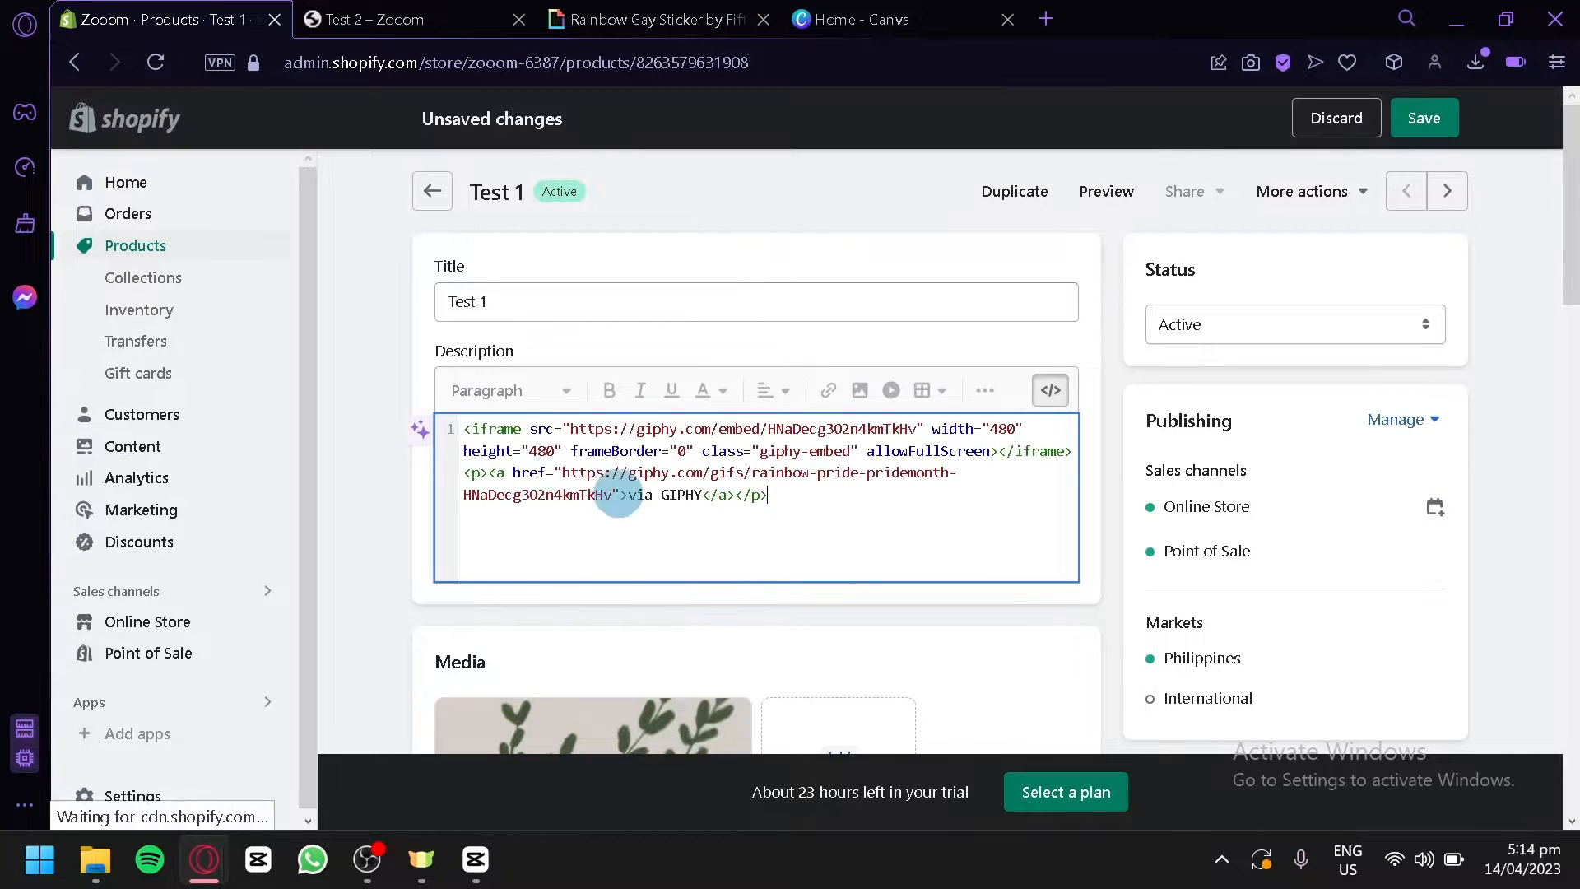
{"action": "left_click", "coordinate": [1038, 392]}
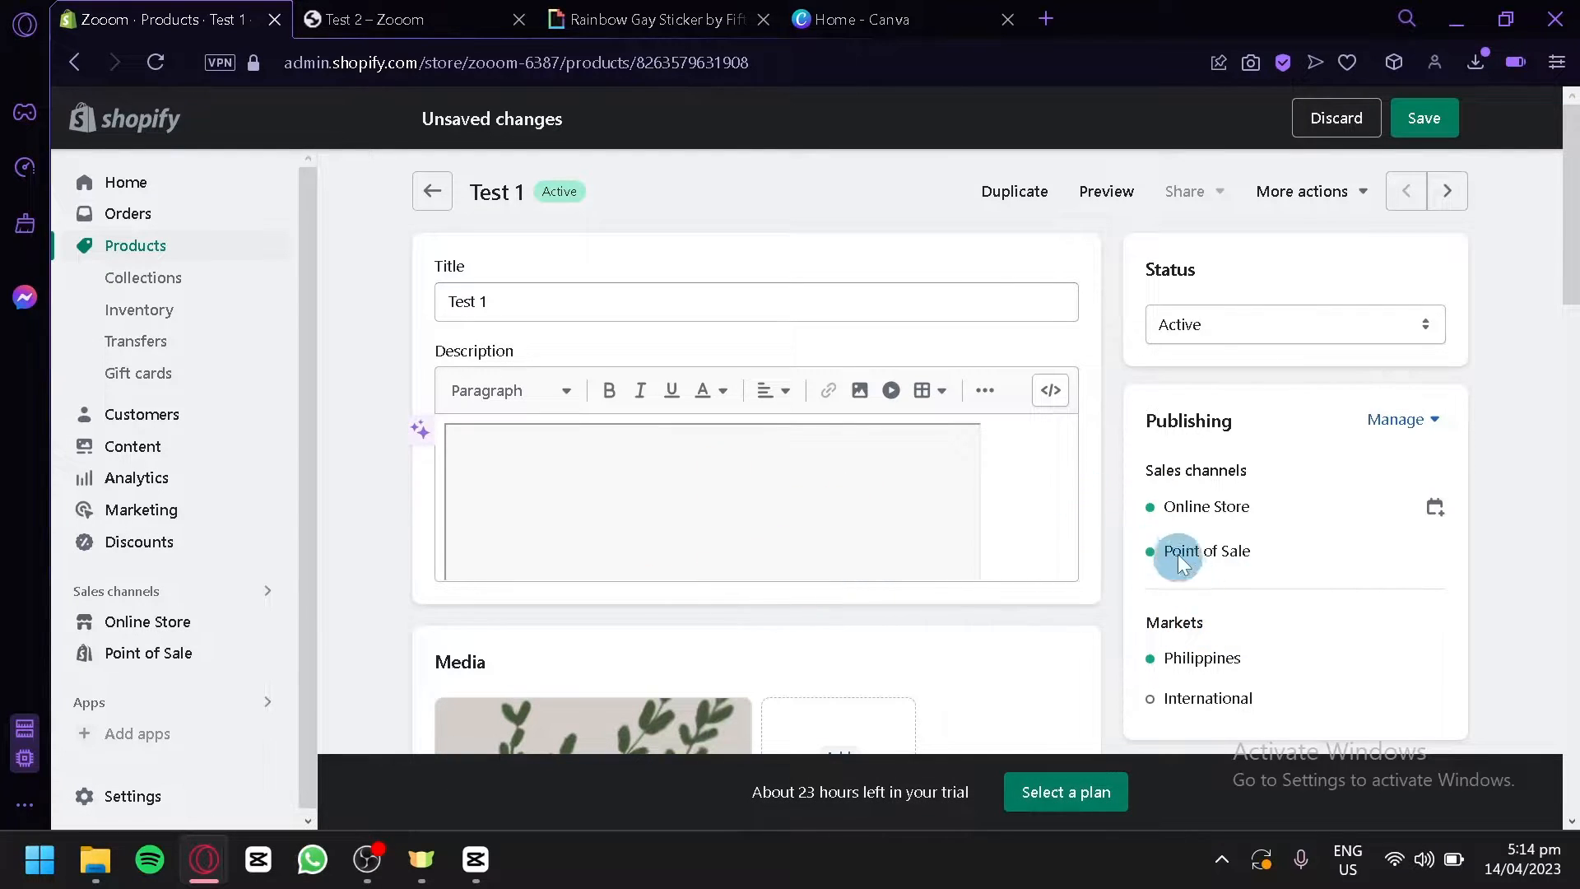
{"action": "scroll", "coordinate": [1193, 469], "scroll_direction": "down", "scroll_amount": 2}
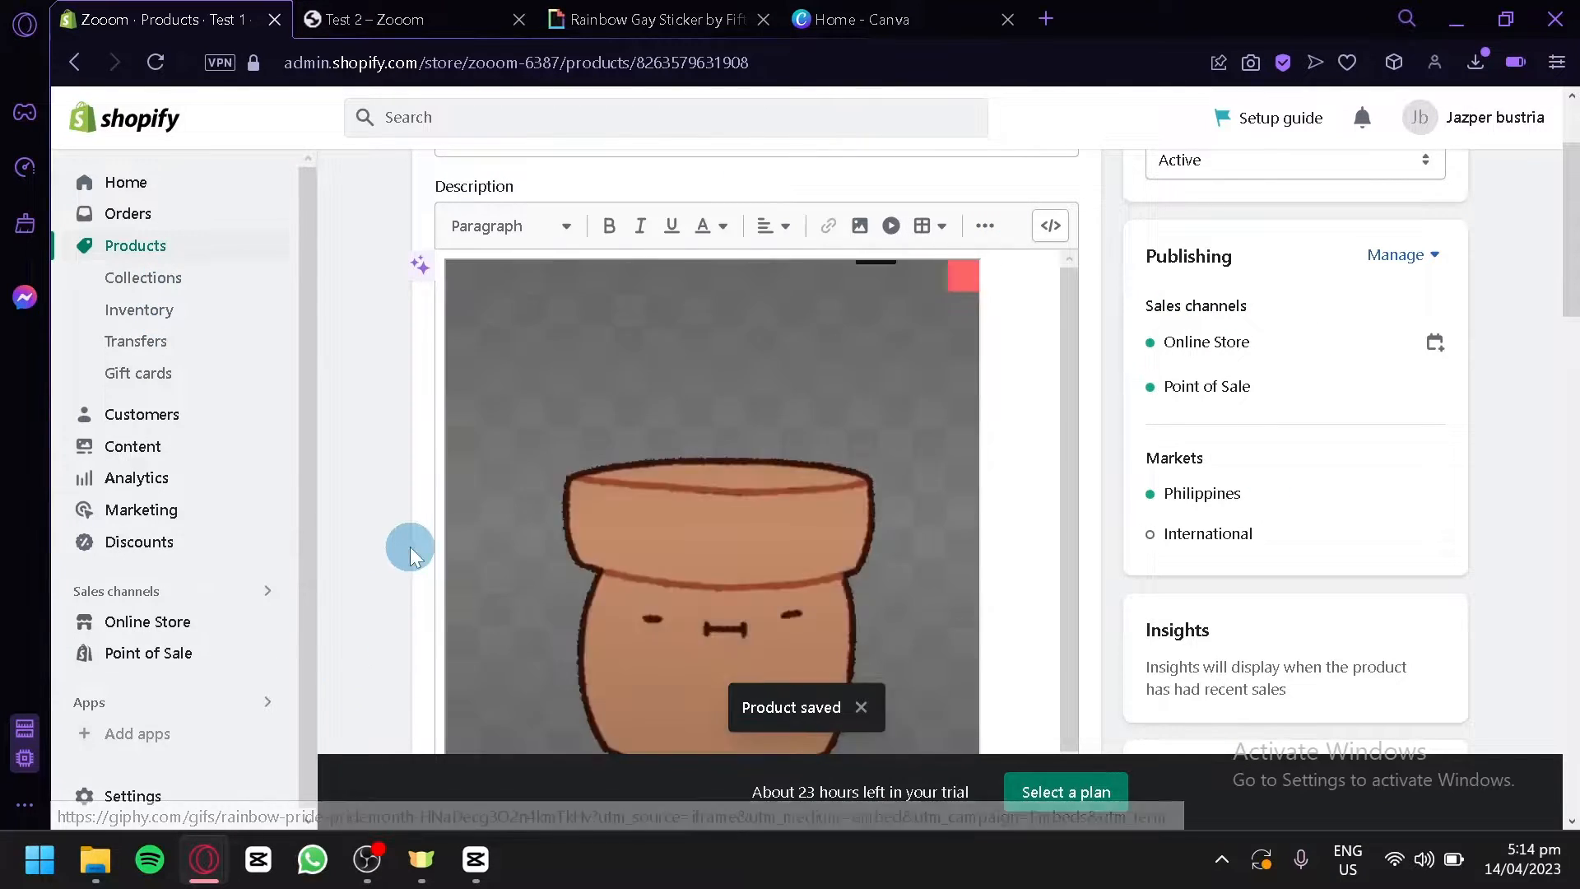
- Reload the online store preview, open the Test 1 product page from the home page and check the embedded sticker in its description
{"action": "left_click", "coordinate": [395, 18]}
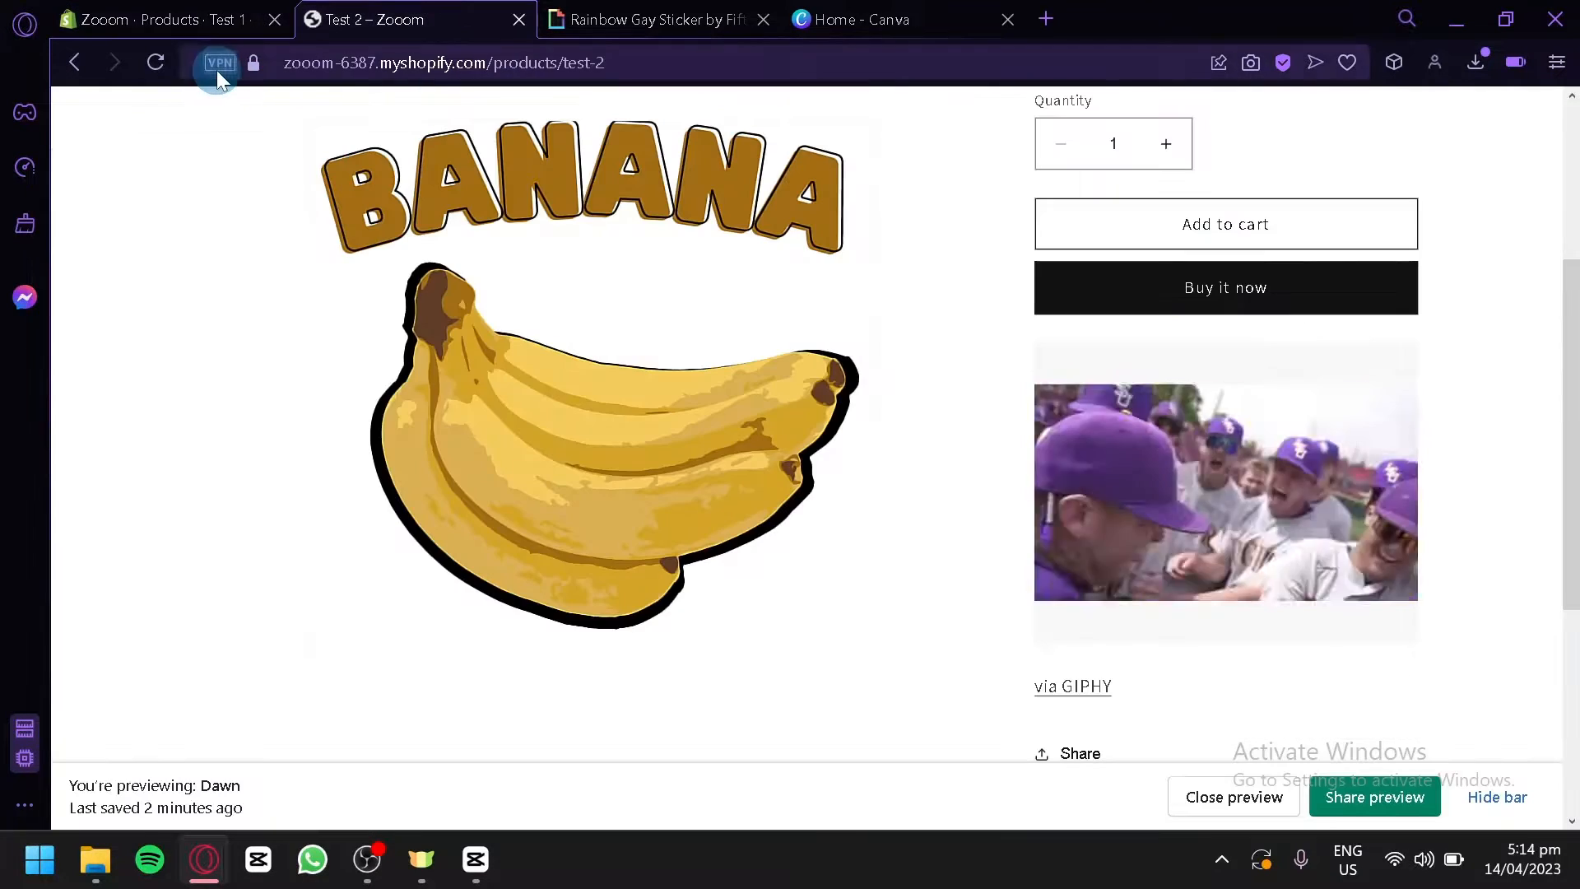
{"action": "left_click", "coordinate": [155, 61]}
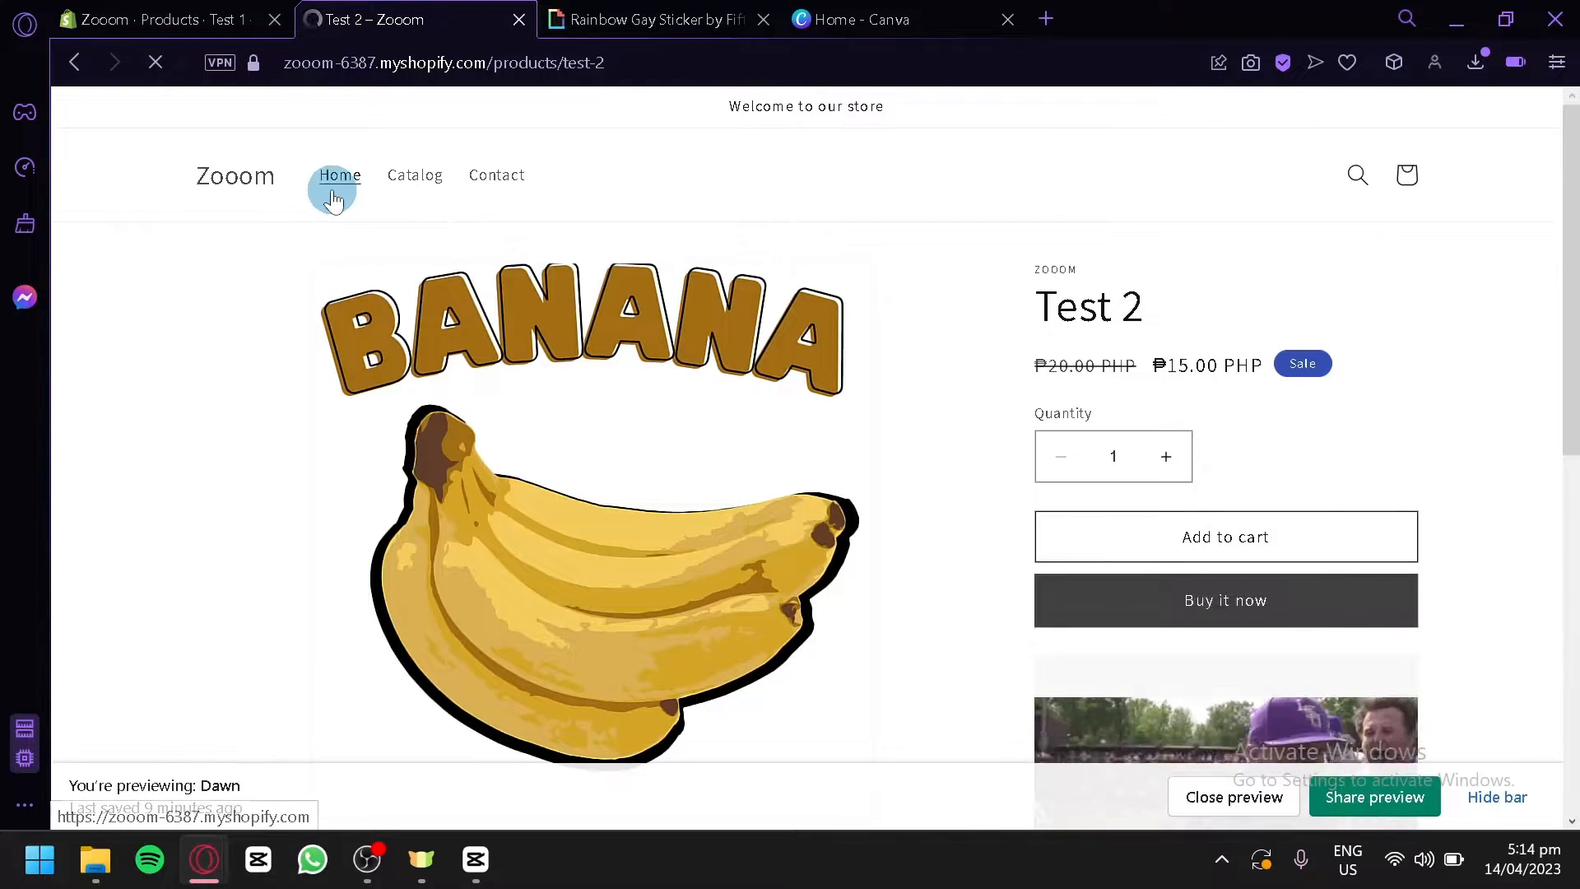
{"action": "left_click", "coordinate": [333, 183]}
{"action": "left_click", "coordinate": [593, 454]}
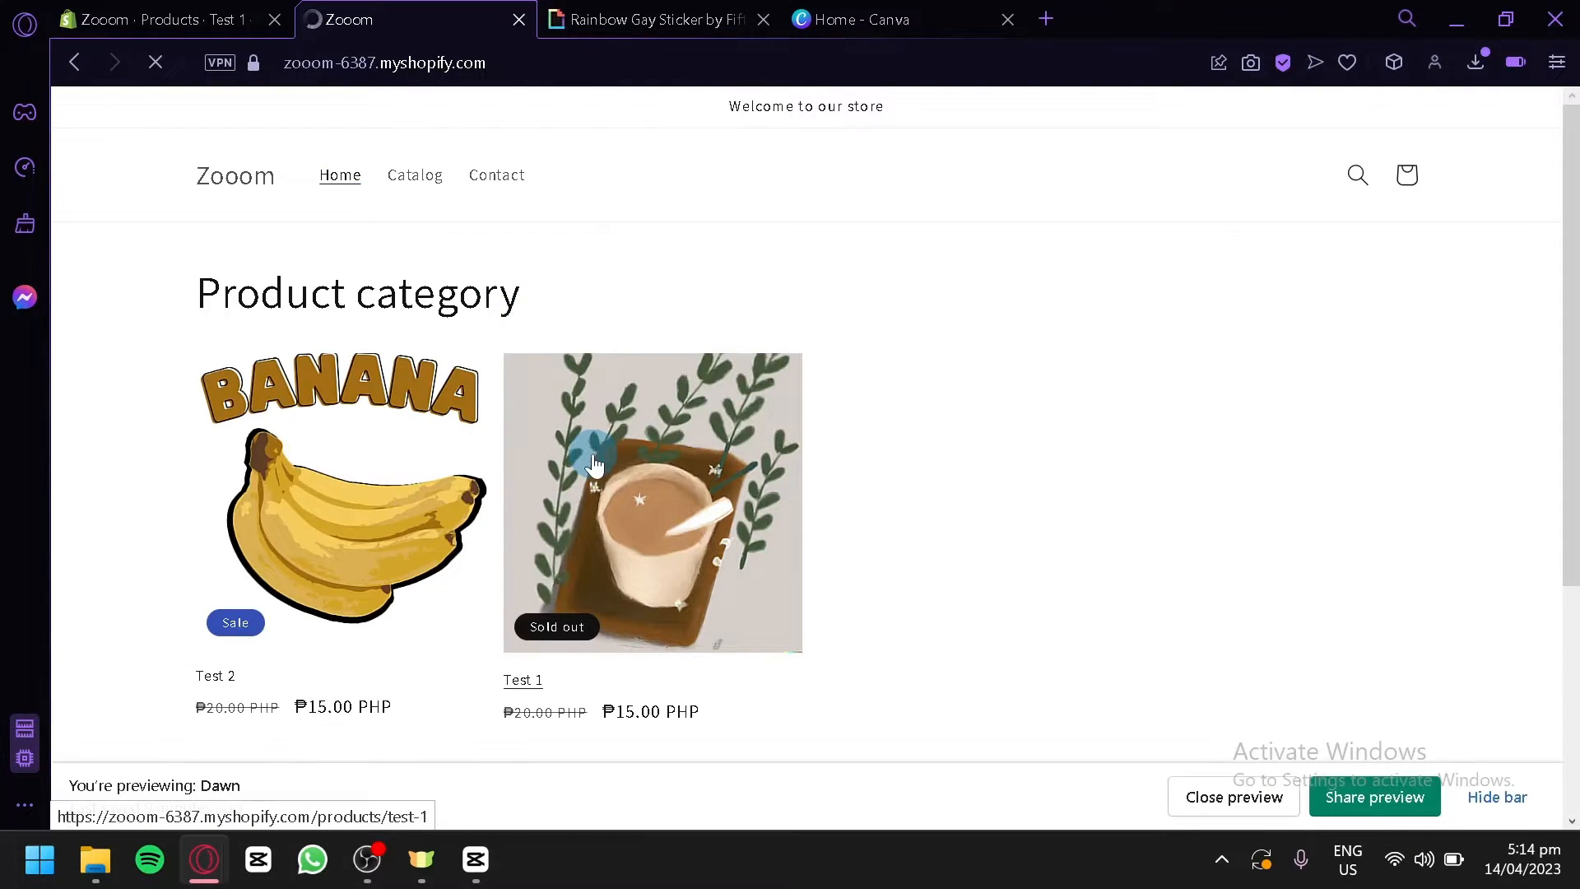
{"action": "scroll", "coordinate": [593, 459], "scroll_direction": "down", "scroll_amount": 2}
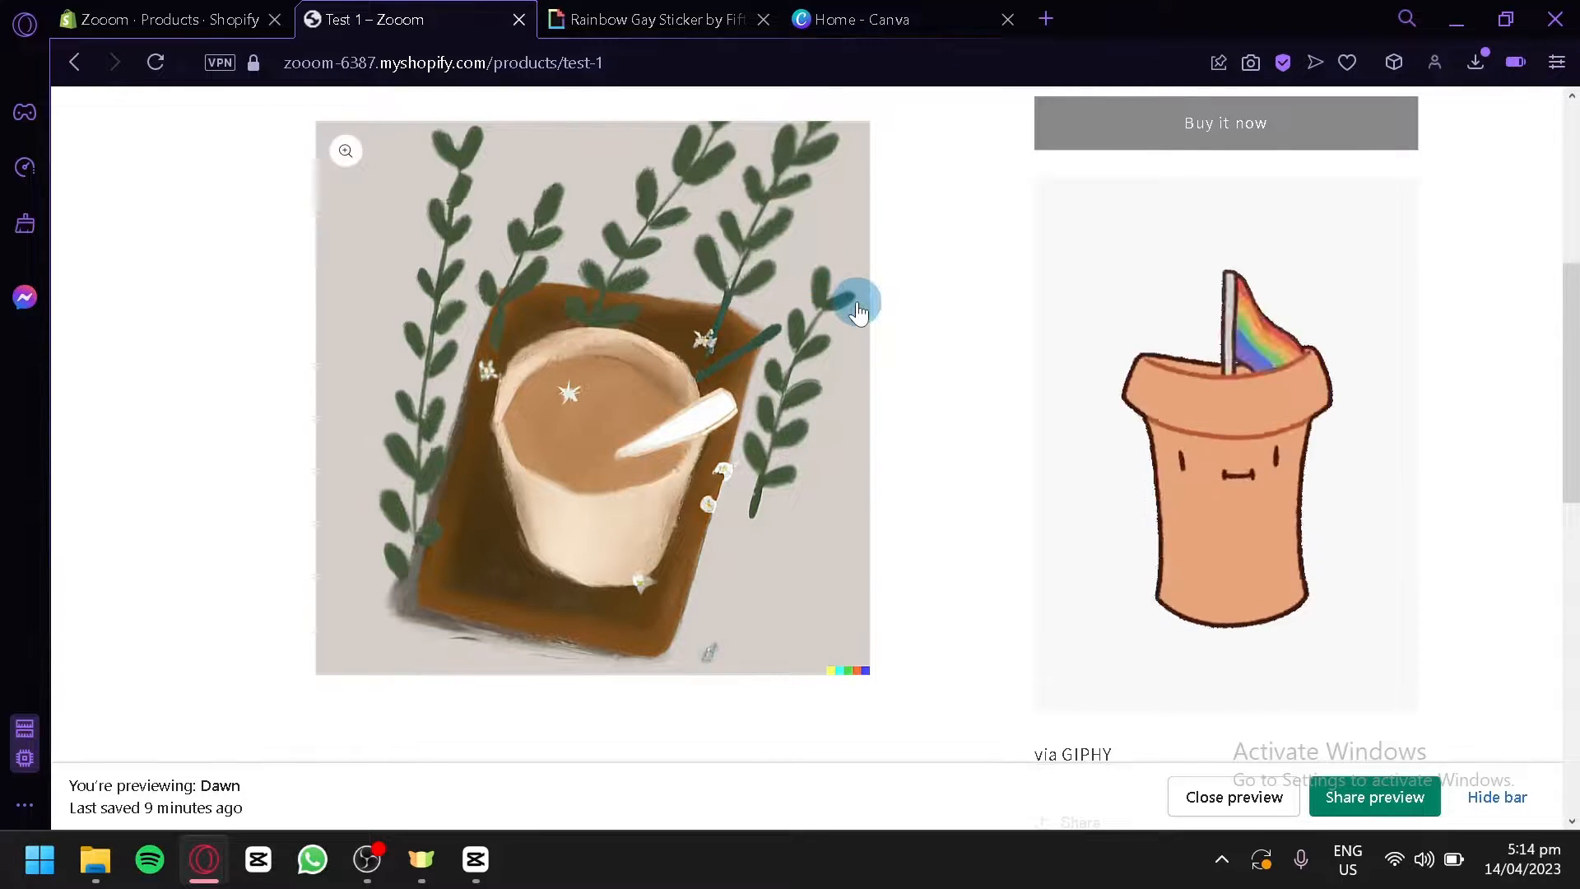
{"action": "scroll", "coordinate": [922, 376], "scroll_direction": "up", "scroll_amount": 5}
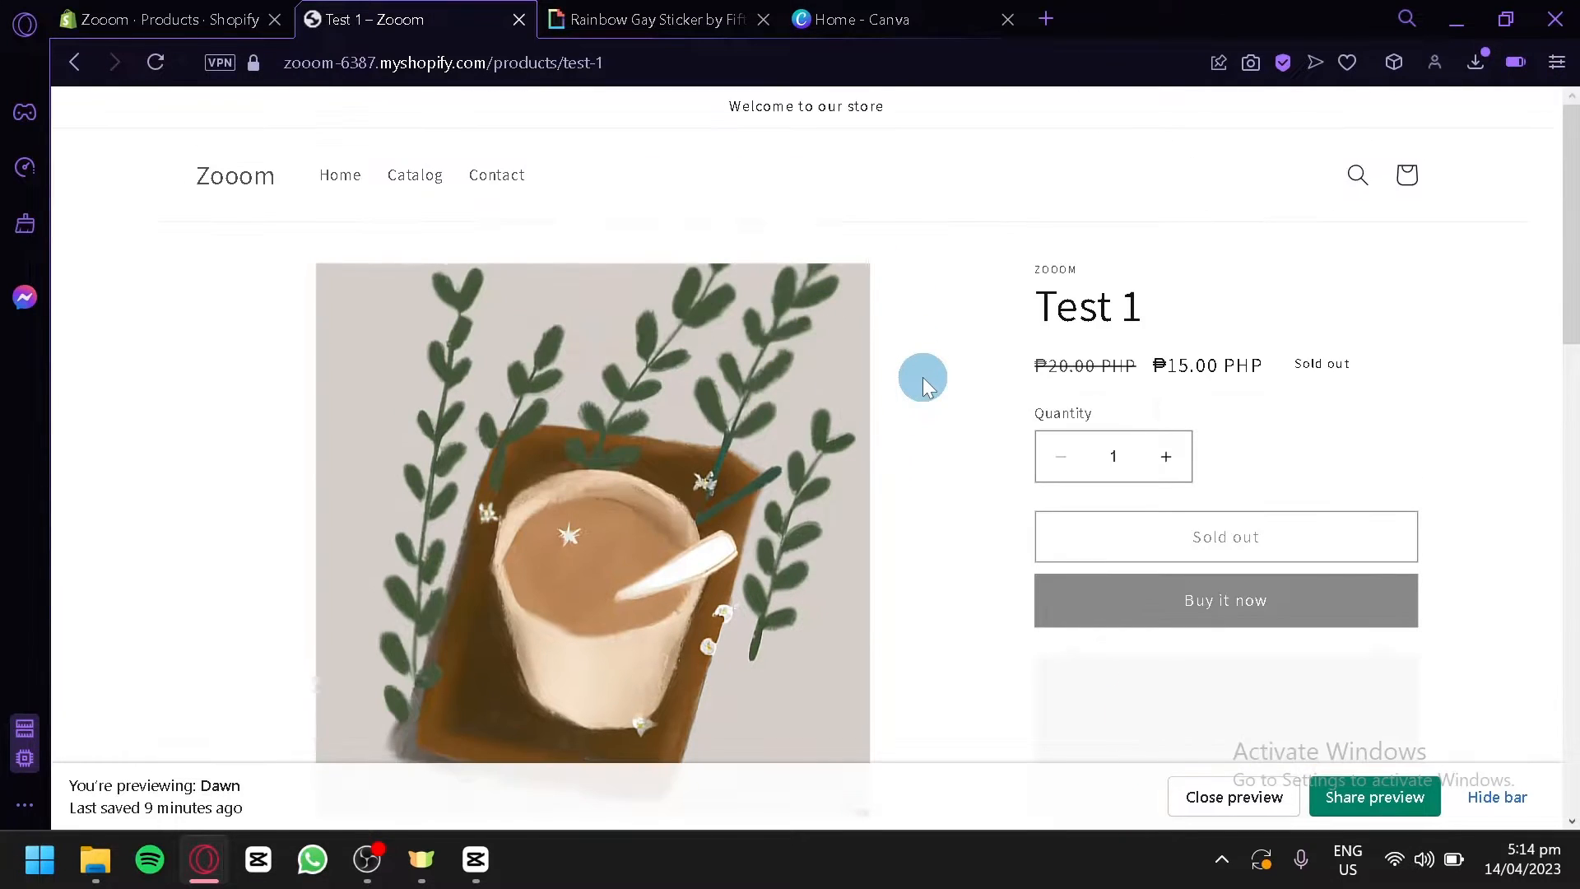
{"action": "scroll", "coordinate": [924, 380], "scroll_direction": "down", "scroll_amount": 2}
{"action": "scroll", "coordinate": [892, 376], "scroll_direction": "down", "scroll_amount": 2}
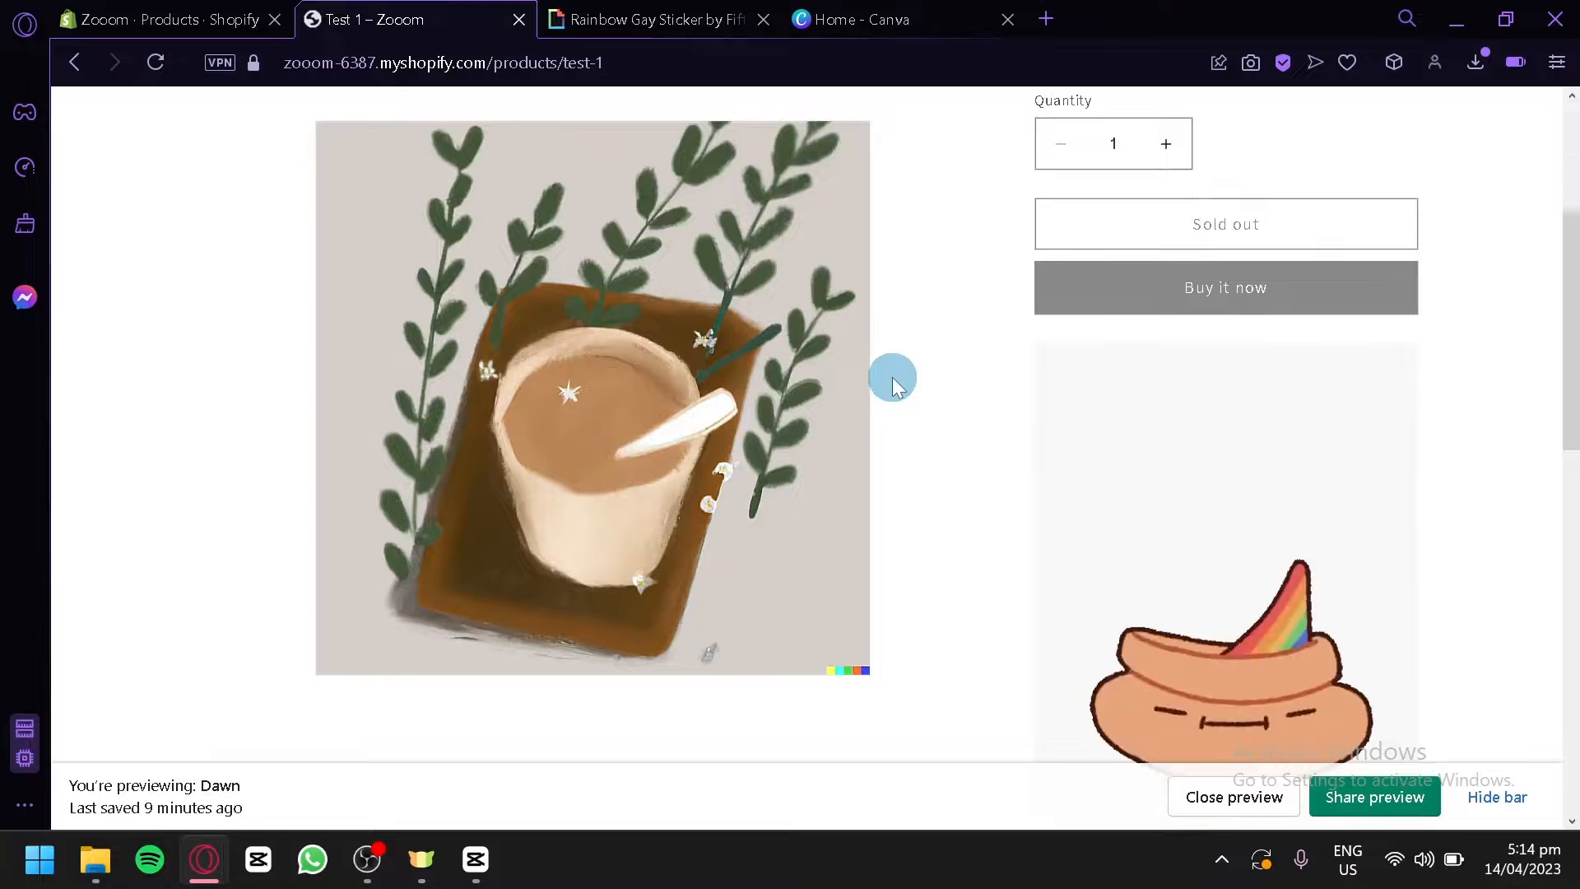
- Return to the GIPHY home page and look through its trending GIFs, artists, clips and stories
{"action": "left_click", "coordinate": [658, 19]}
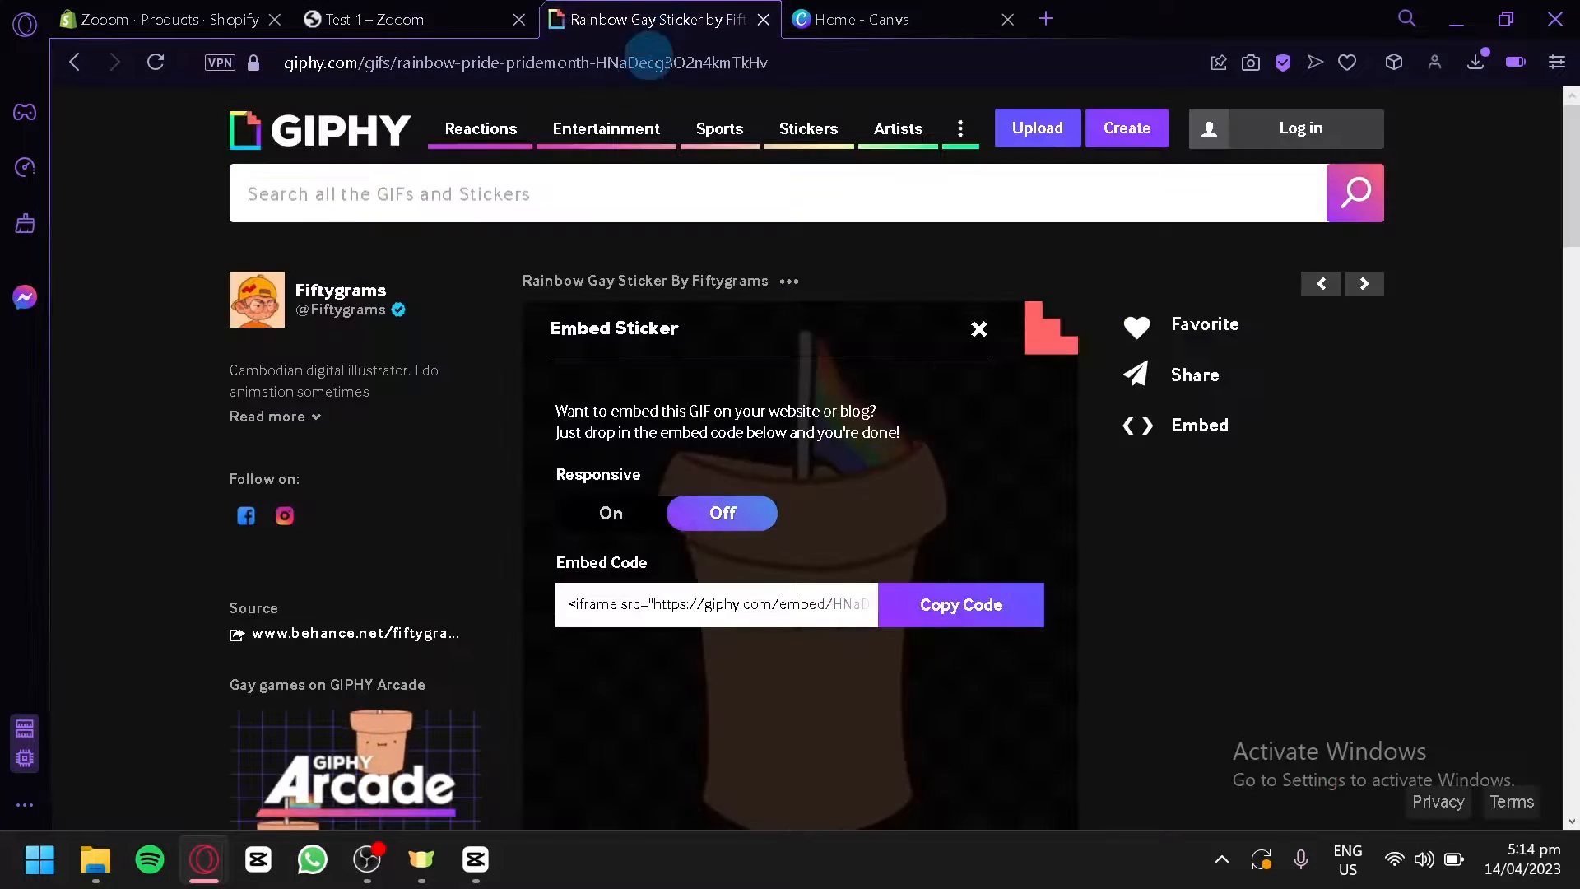
{"action": "left_click", "coordinate": [327, 121]}
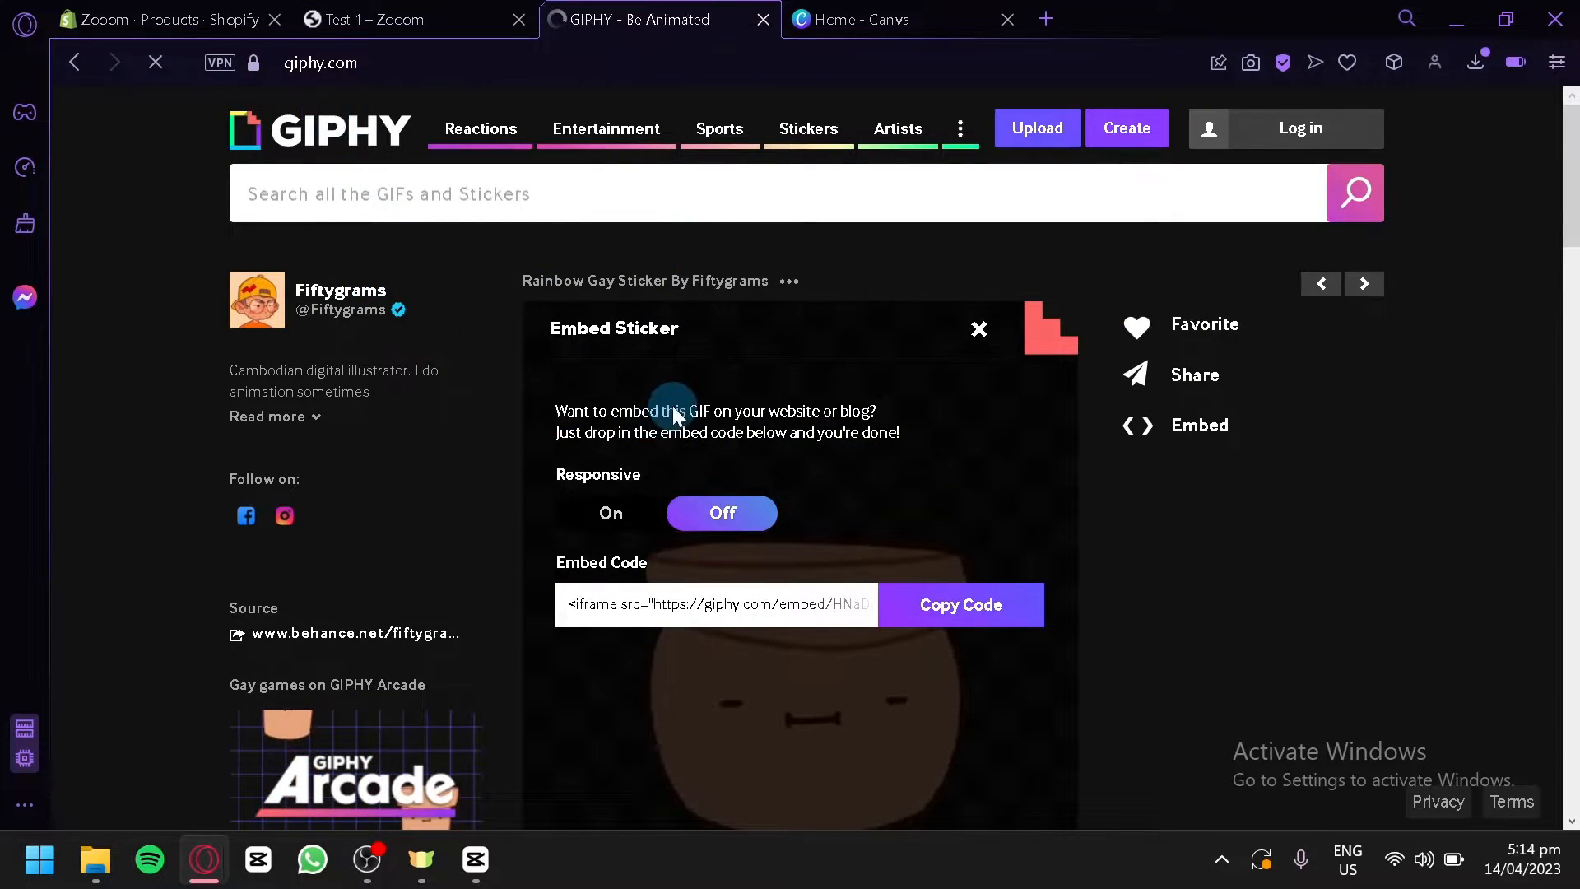
{"action": "scroll", "coordinate": [663, 388], "scroll_direction": "down", "scroll_amount": 3}
{"action": "scroll", "coordinate": [663, 388], "scroll_direction": "down", "scroll_amount": 2}
{"action": "scroll", "coordinate": [254, 407], "scroll_direction": "up", "scroll_amount": 6}
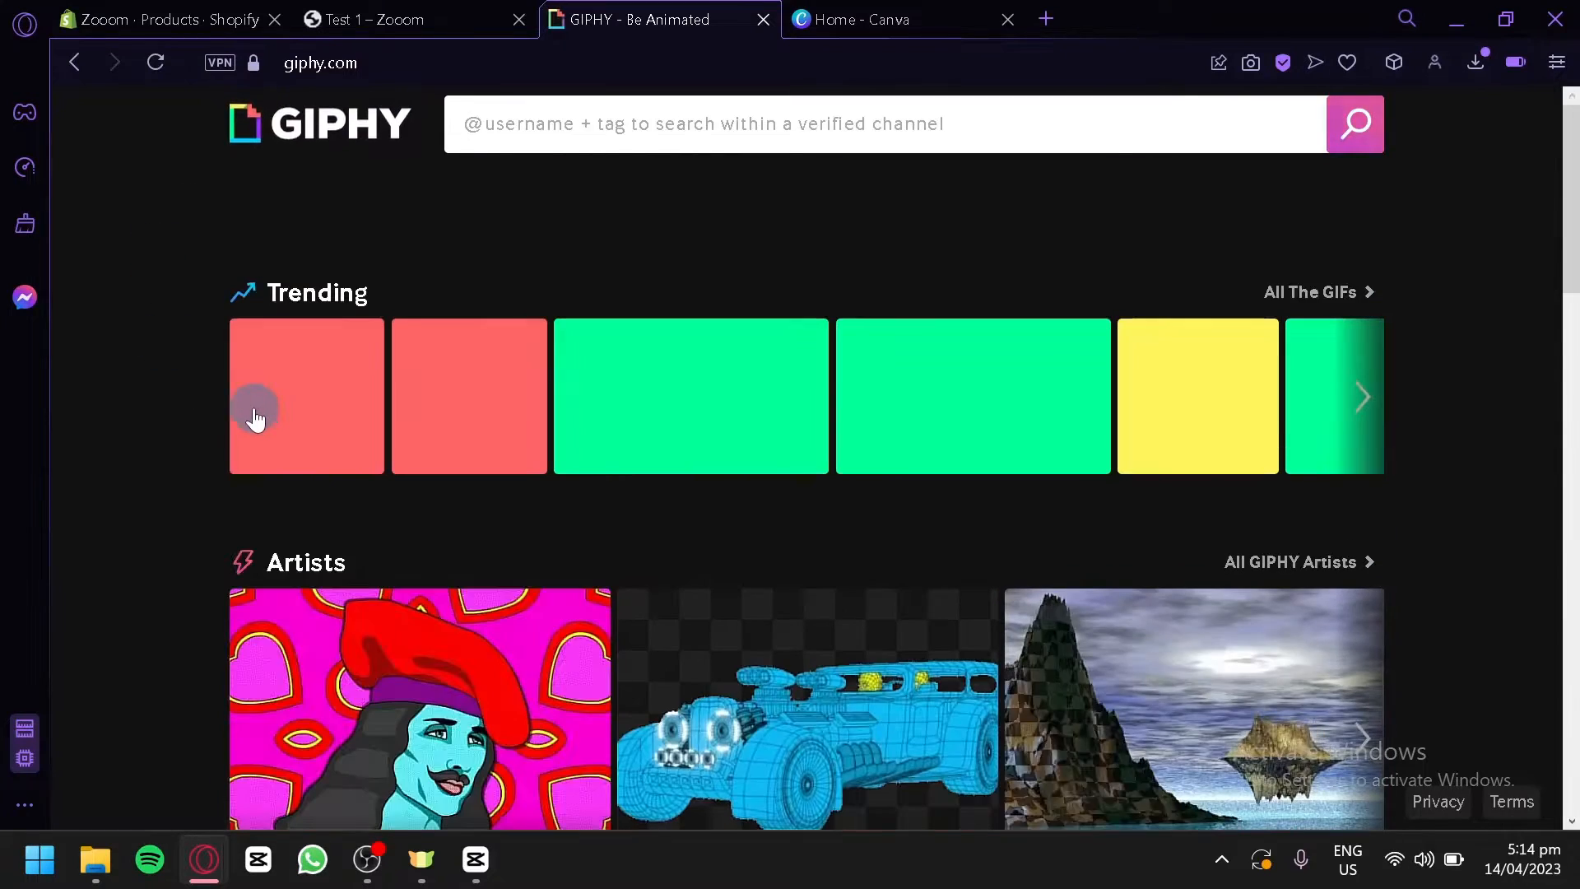
{"action": "scroll", "coordinate": [250, 403], "scroll_direction": "down", "scroll_amount": 2}
{"action": "scroll", "coordinate": [251, 416], "scroll_direction": "down", "scroll_amount": 15}
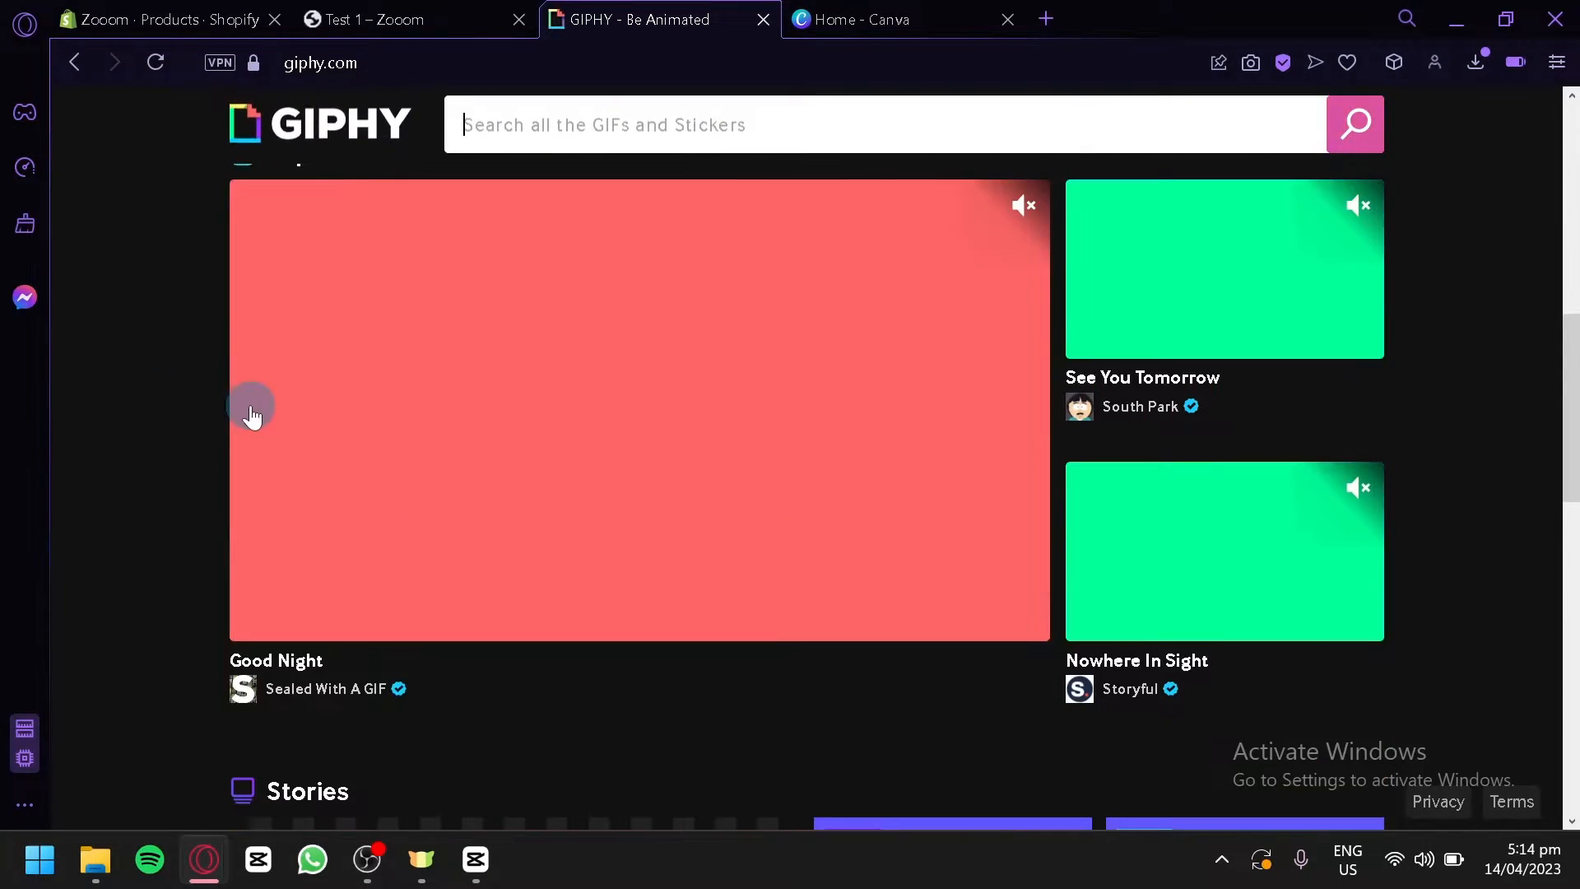
{"action": "scroll", "coordinate": [251, 411], "scroll_direction": "down", "scroll_amount": 4}
{"action": "scroll", "coordinate": [448, 617], "scroll_direction": "up", "scroll_amount": 2}
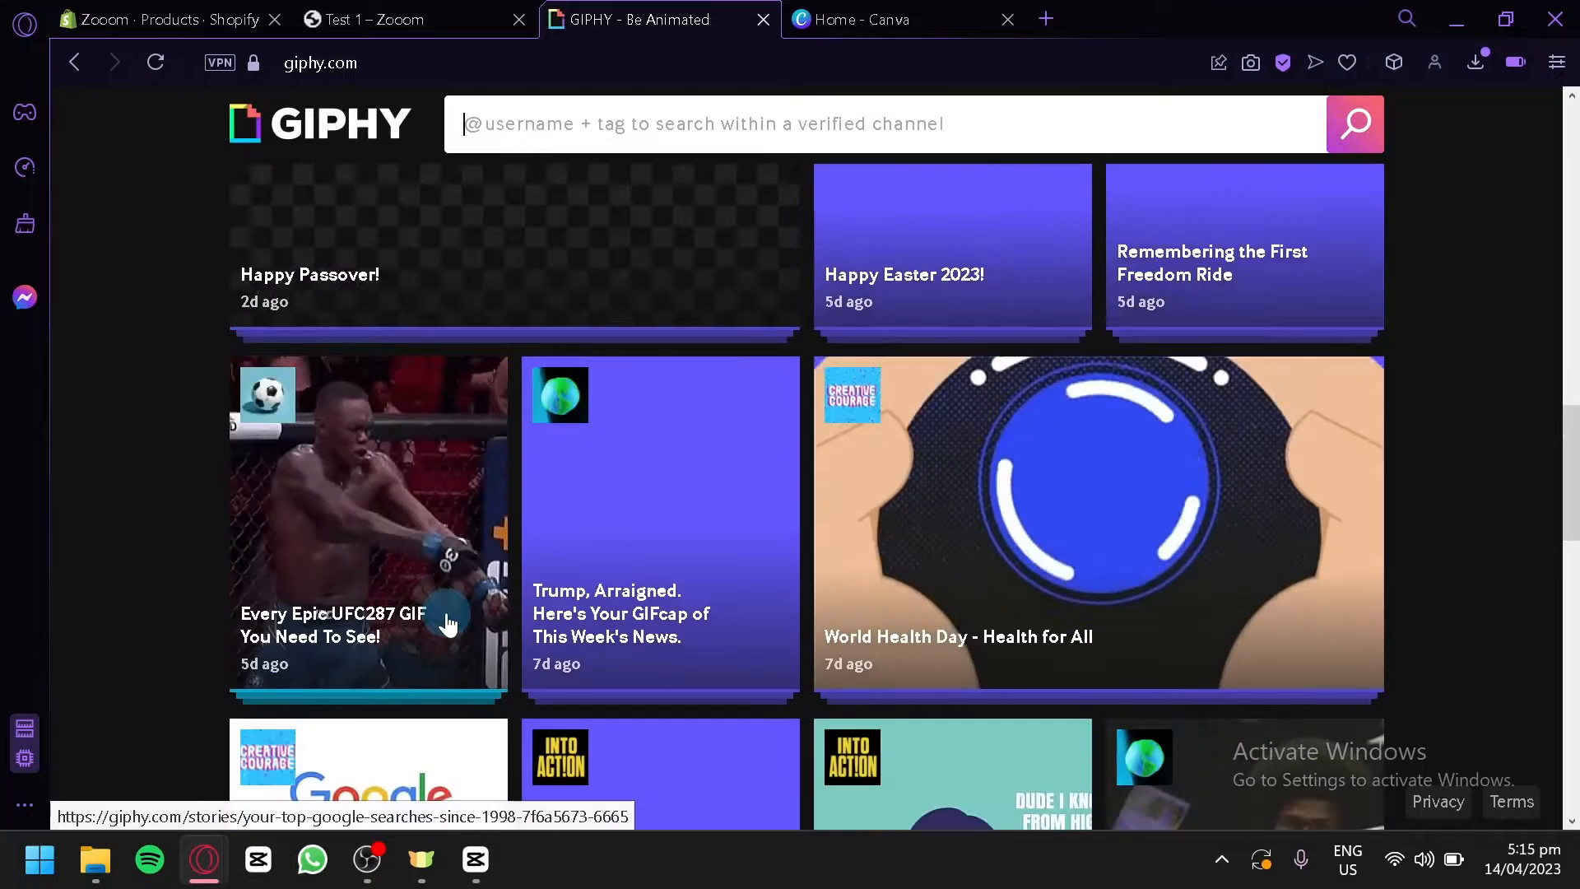
{"action": "scroll", "coordinate": [448, 621], "scroll_direction": "down", "scroll_amount": 6}
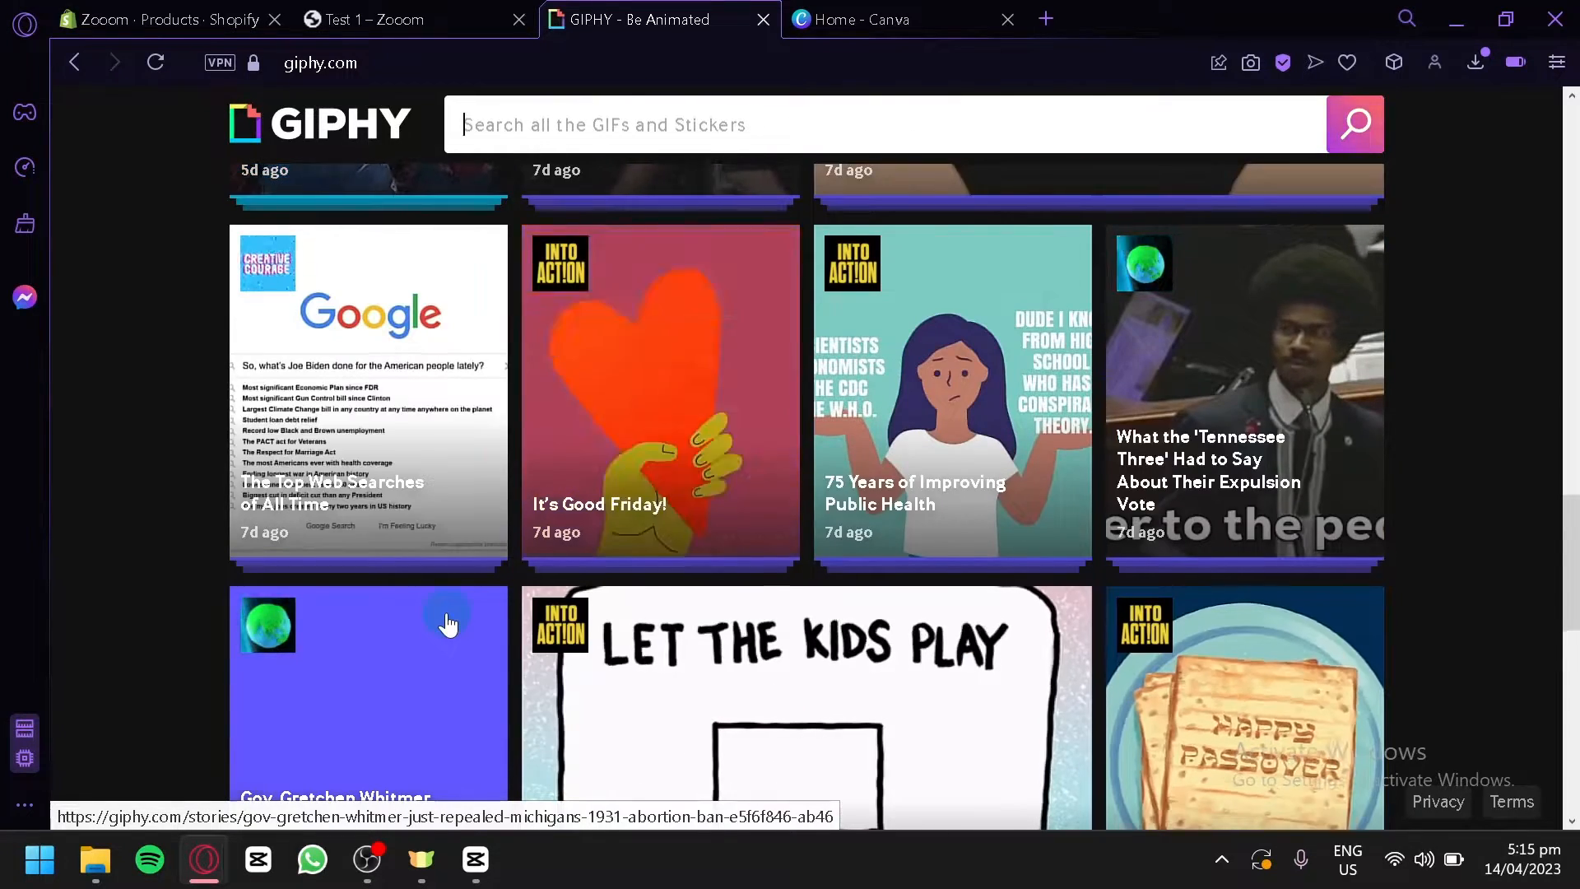
{"action": "scroll", "coordinate": [448, 622], "scroll_direction": "down", "scroll_amount": 4}
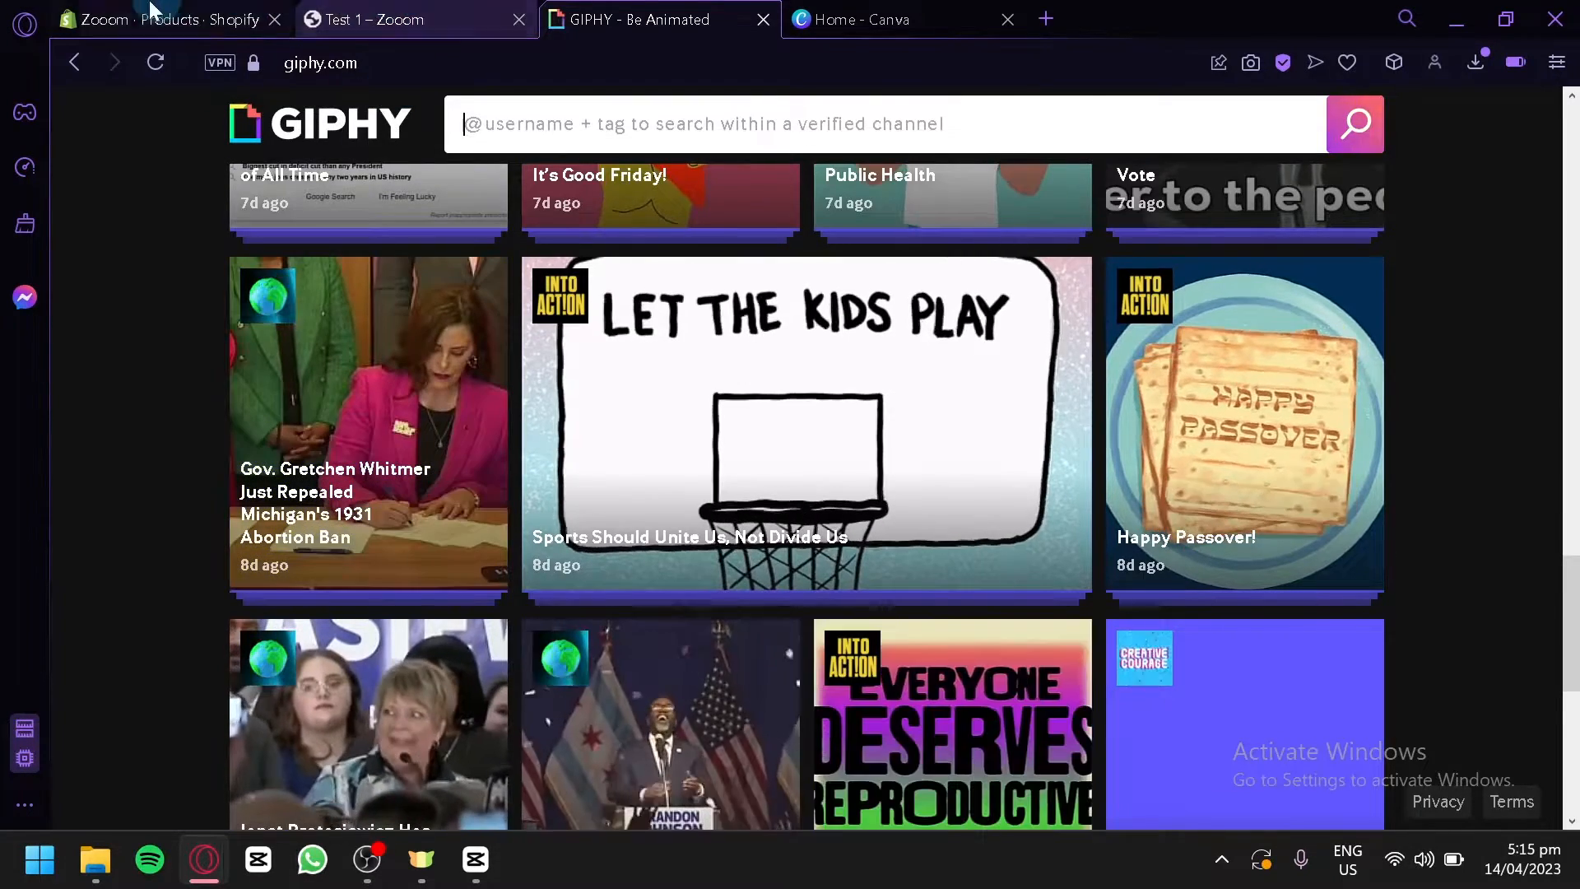
- Switch to Canva and create a blank Facebook Video design
{"action": "left_click", "coordinate": [137, 11]}
{"action": "left_click", "coordinate": [911, 20]}
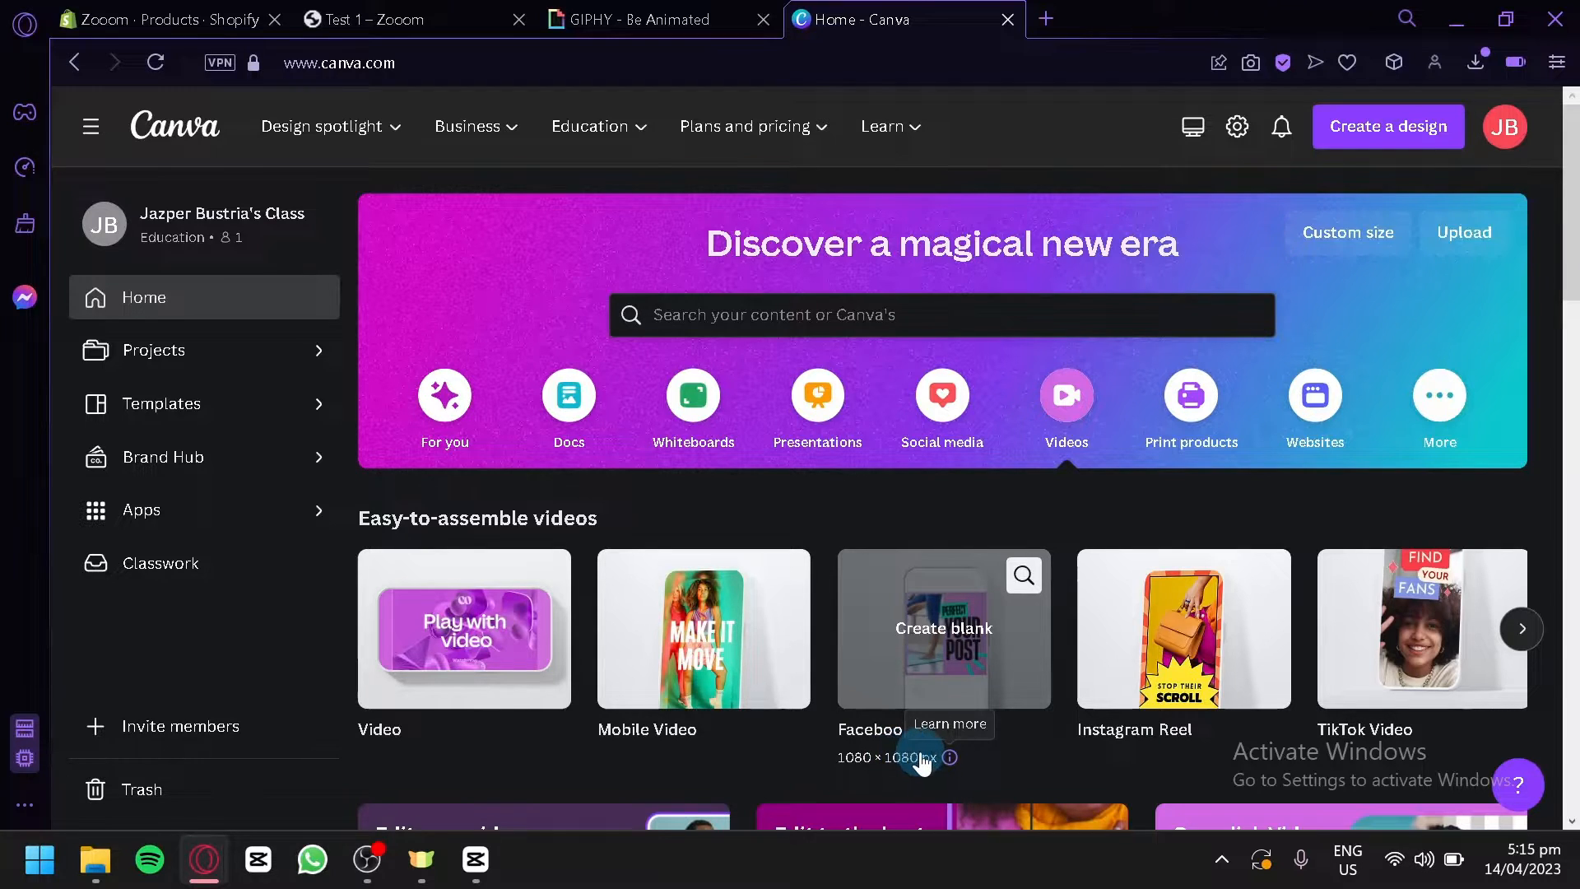
{"action": "left_click", "coordinate": [908, 643]}
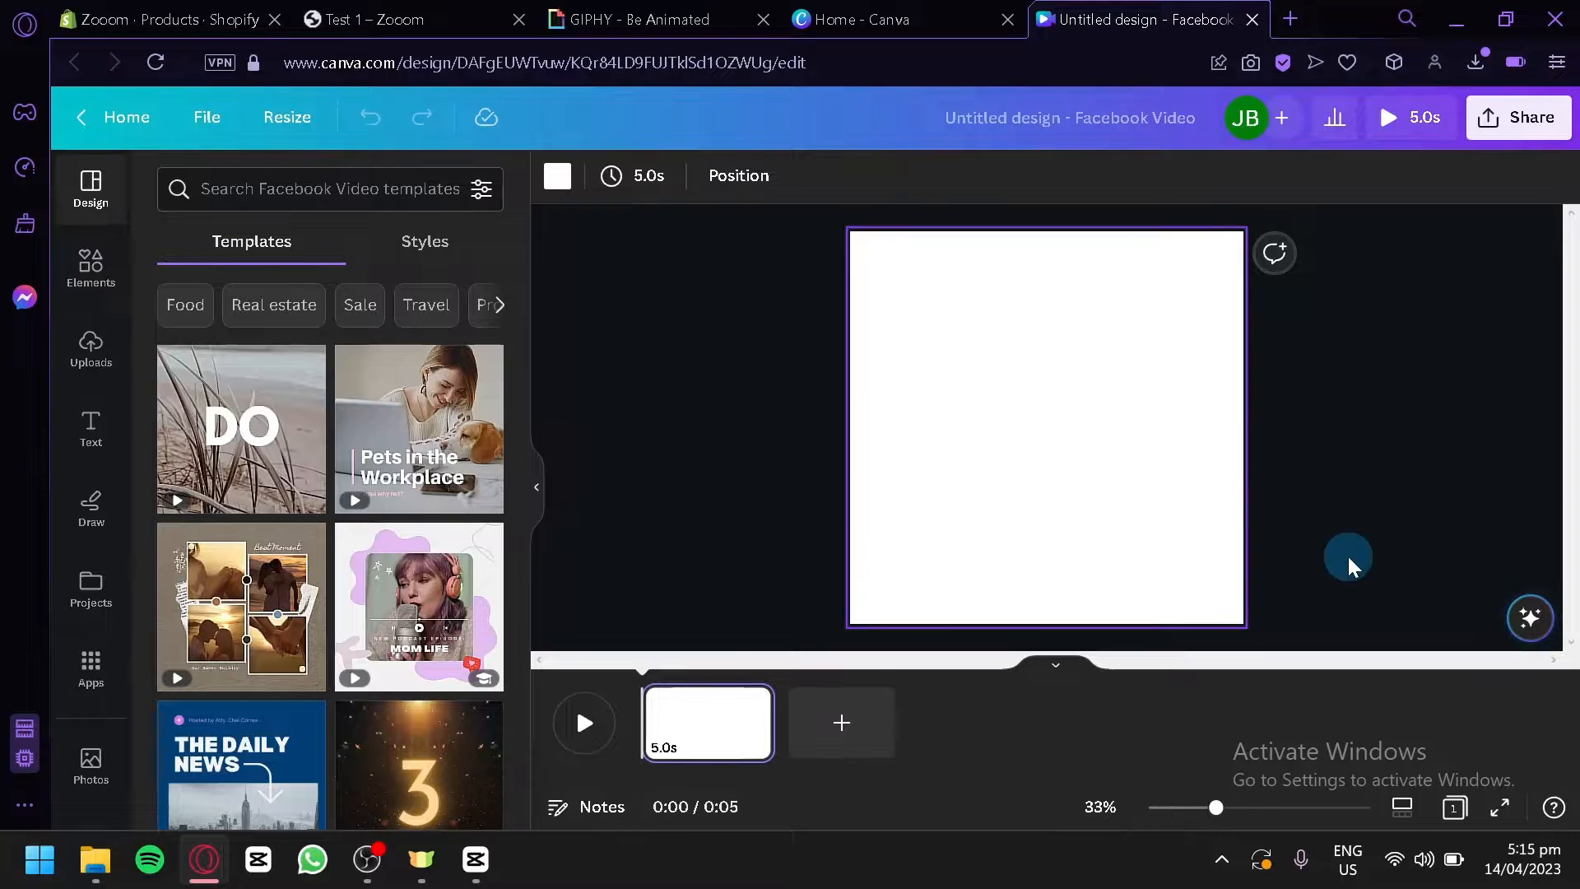
- Place the uploaded photo of the woman in the Coffee T-shirt on the page and enlarge it to cover the page
{"action": "left_click", "coordinate": [109, 378]}
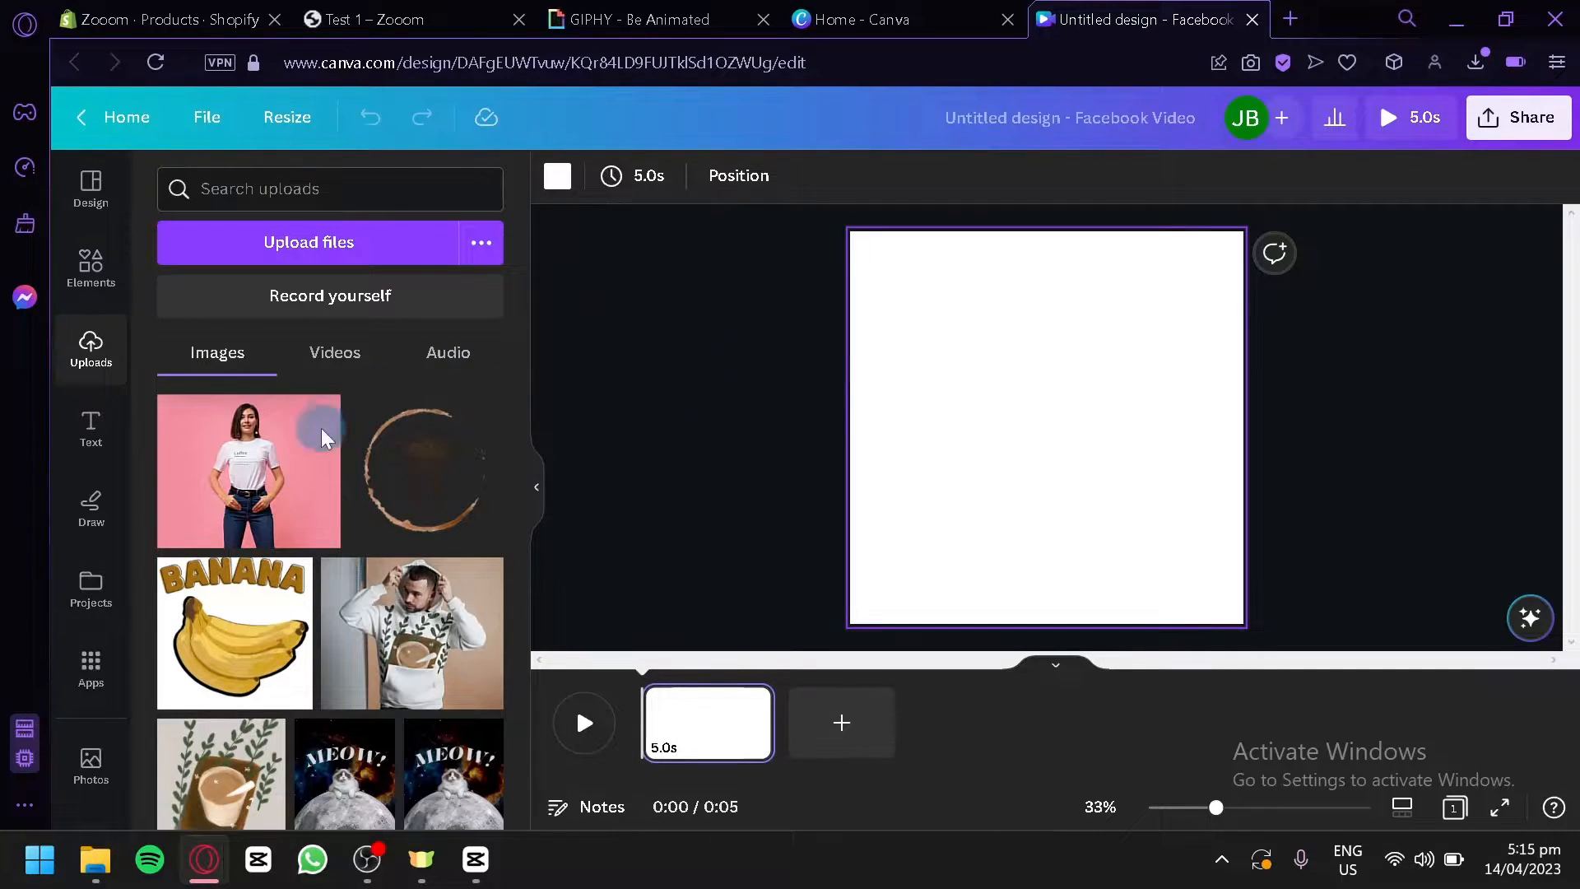
{"action": "left_click_drag", "start_coordinate": [246, 486], "coordinate": [987, 439]}
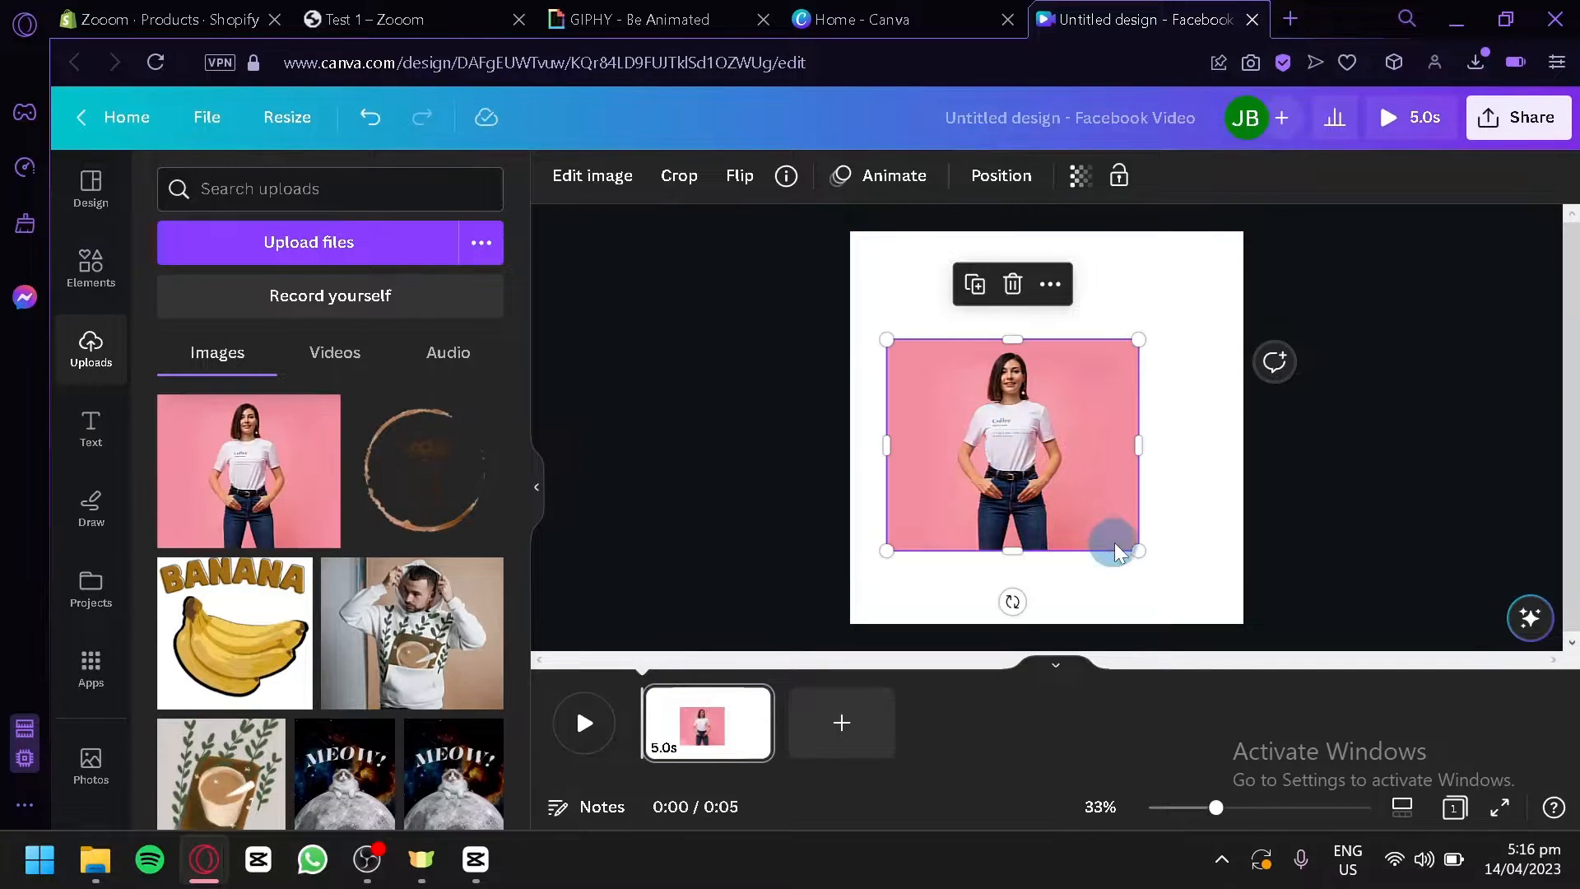
{"action": "left_click_drag", "start_coordinate": [1142, 549], "coordinate": [1320, 664]}
{"action": "left_click_drag", "start_coordinate": [1137, 568], "coordinate": [1077, 475]}
- Remove the photo's background with BG Remover and shift the woman slightly down on the page
{"action": "left_click", "coordinate": [609, 192]}
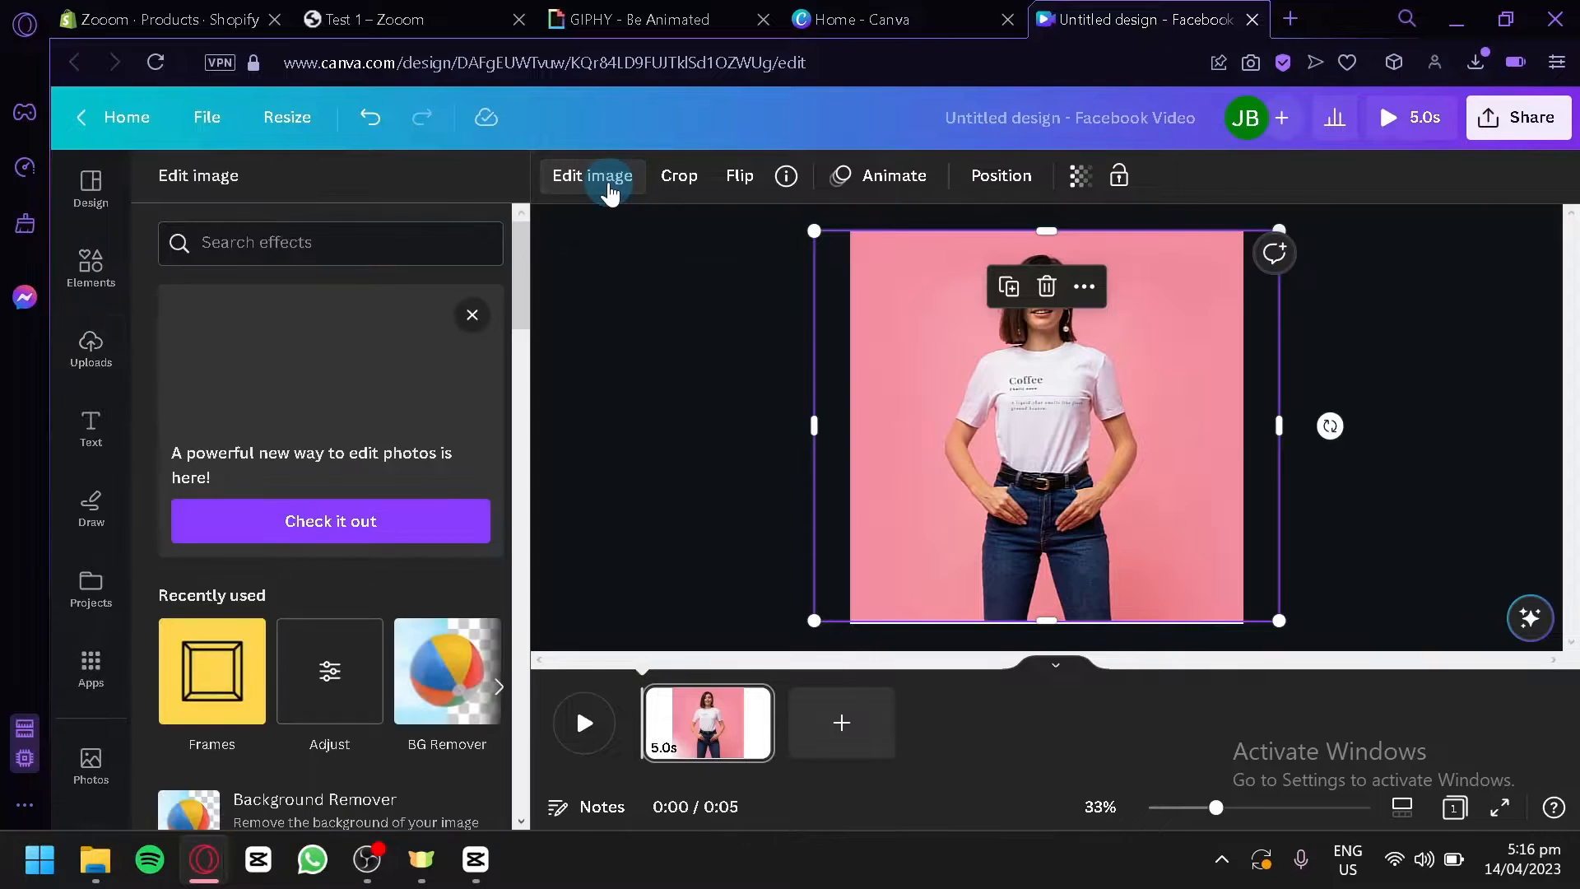
{"action": "left_click", "coordinate": [412, 640]}
{"action": "left_click", "coordinate": [448, 790]}
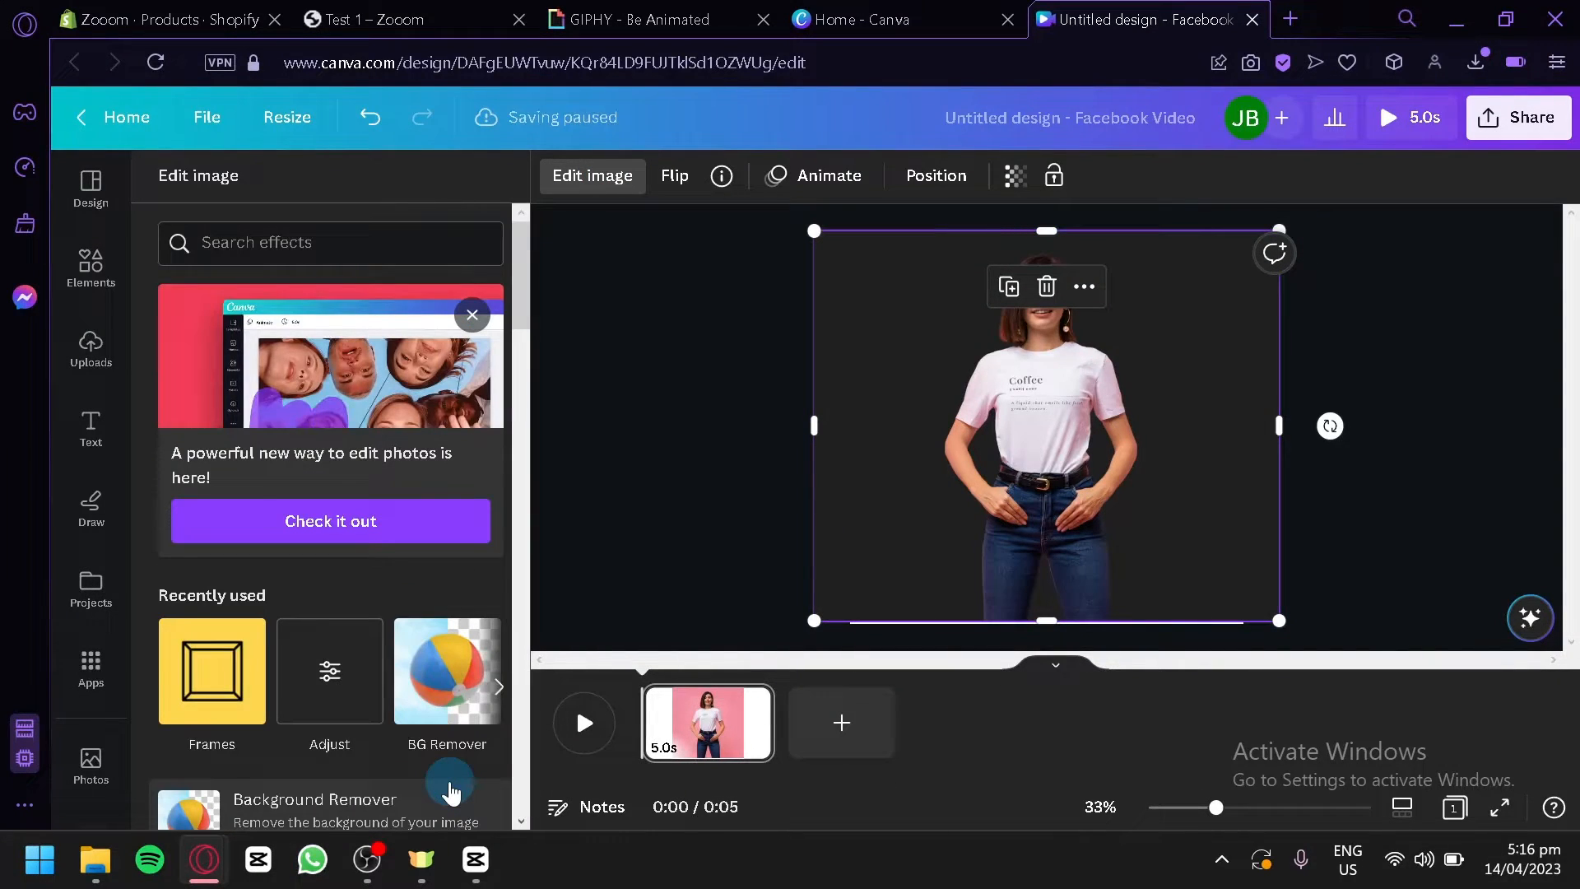
{"action": "left_click_drag", "start_coordinate": [1058, 529], "coordinate": [1063, 543]}
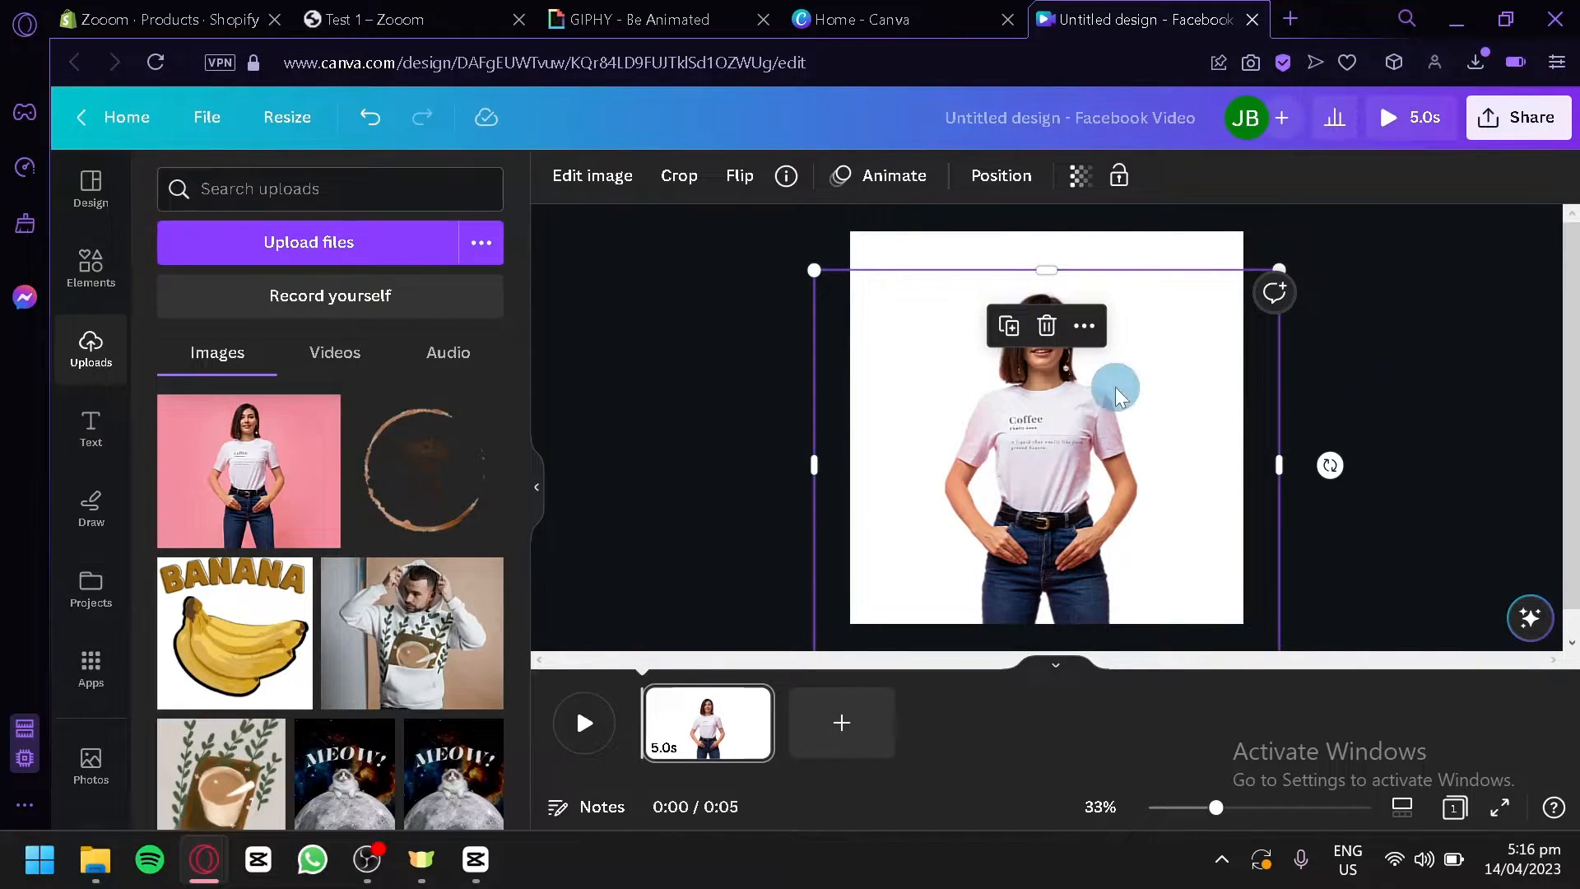
- Search Canva's elements for "background"
{"action": "left_click", "coordinate": [107, 283]}
{"action": "left_click", "coordinate": [271, 188]}
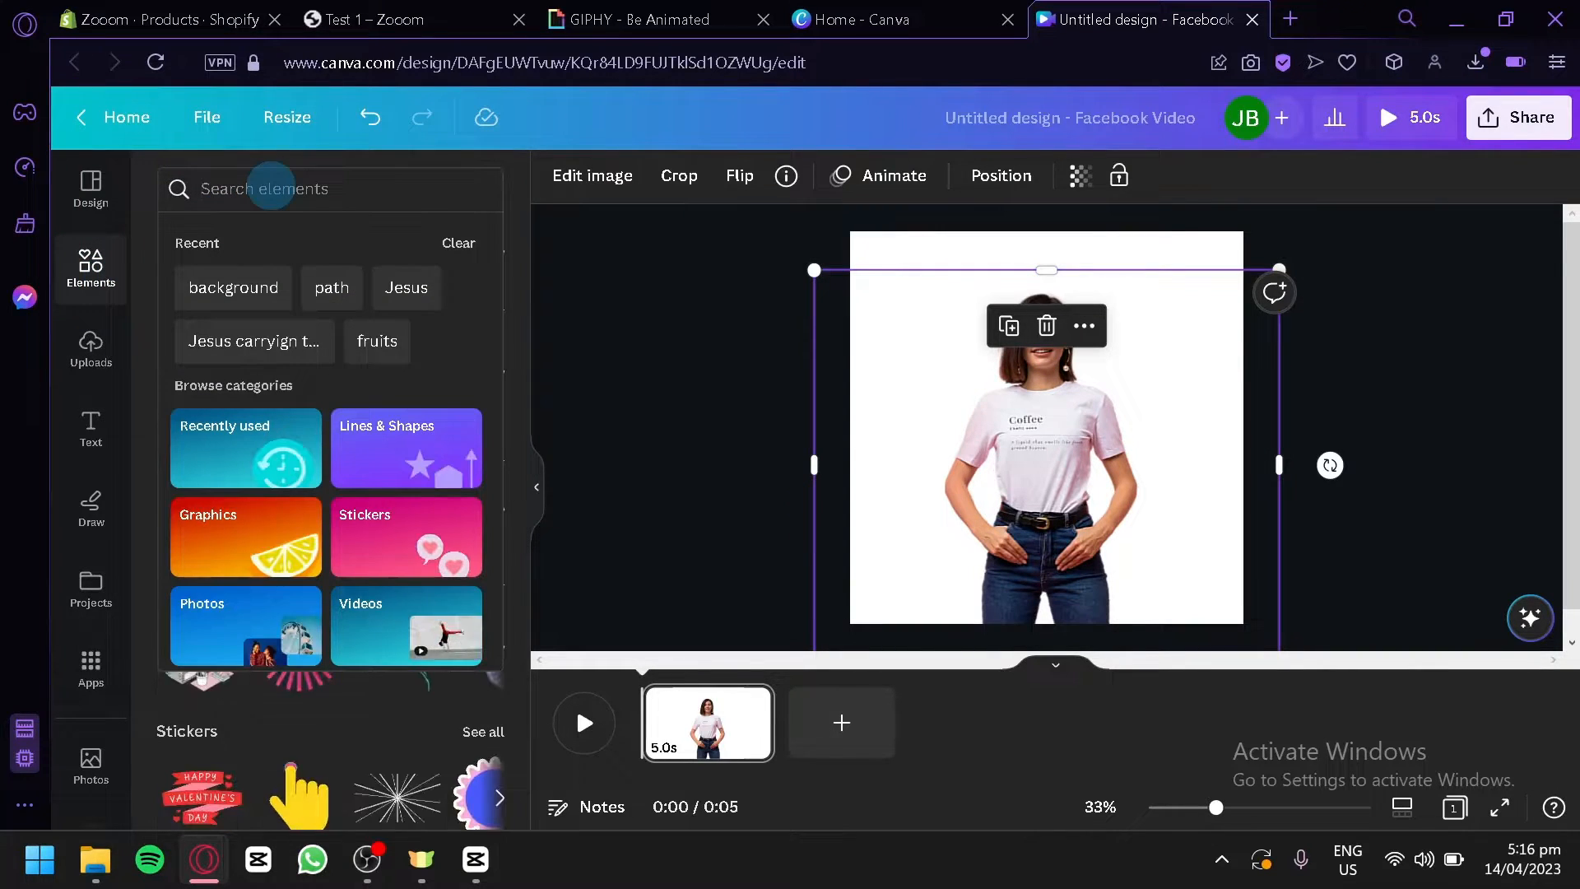
{"action": "type", "text": "backgroun"}
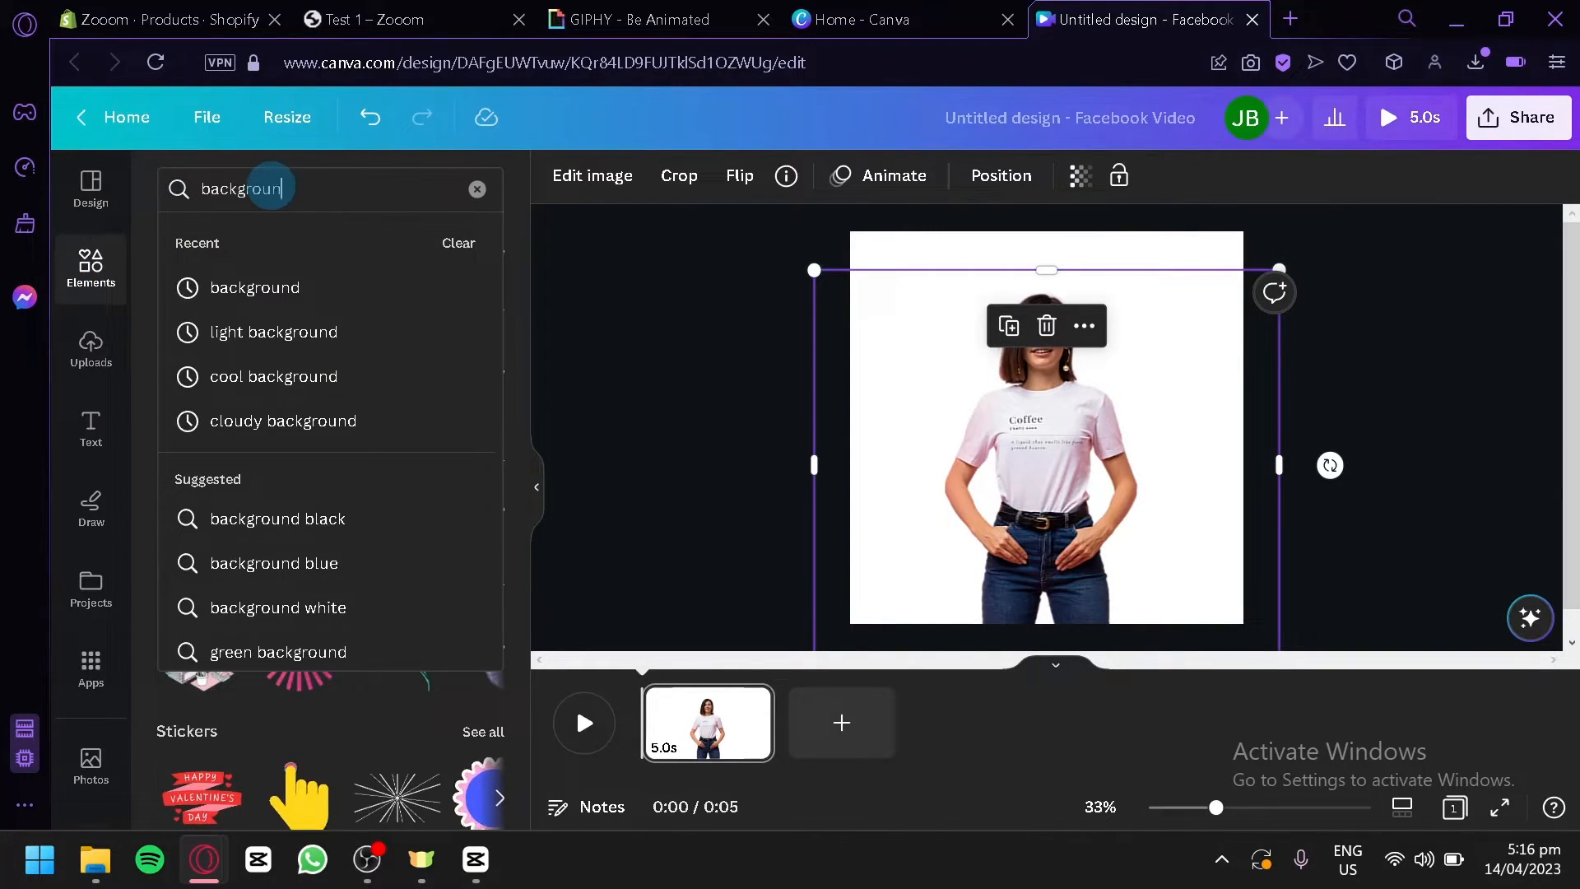
{"action": "type", "text": "d"}
{"action": "key", "text": "Return"}
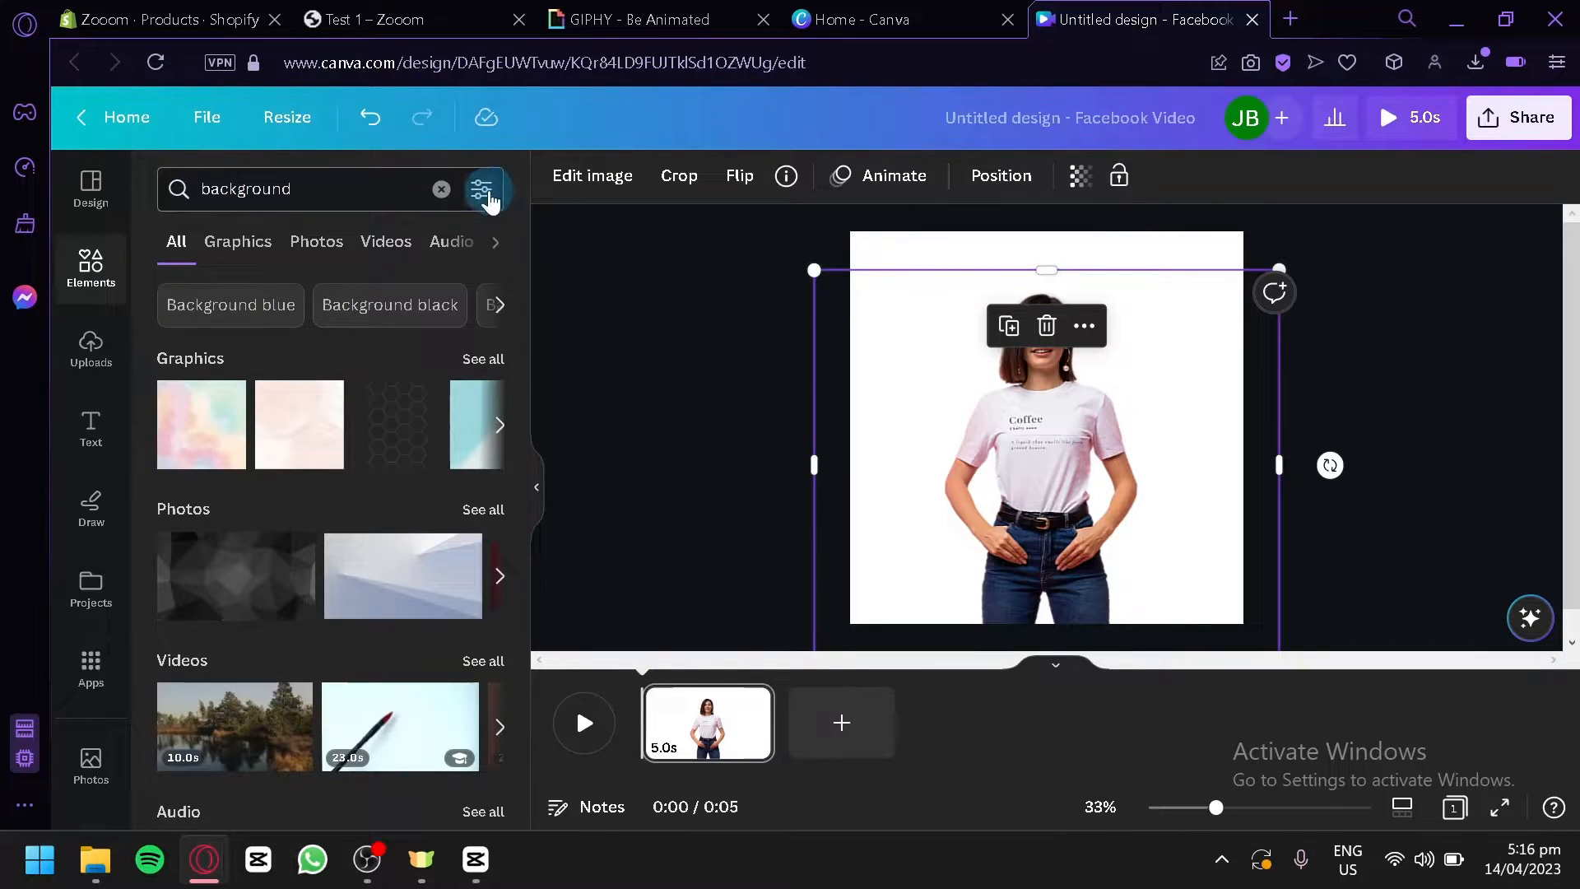
- Filter the background results to Animated elements and show only the graphics
{"action": "left_click", "coordinate": [482, 192]}
{"action": "scroll", "coordinate": [356, 466], "scroll_direction": "down", "scroll_amount": 2}
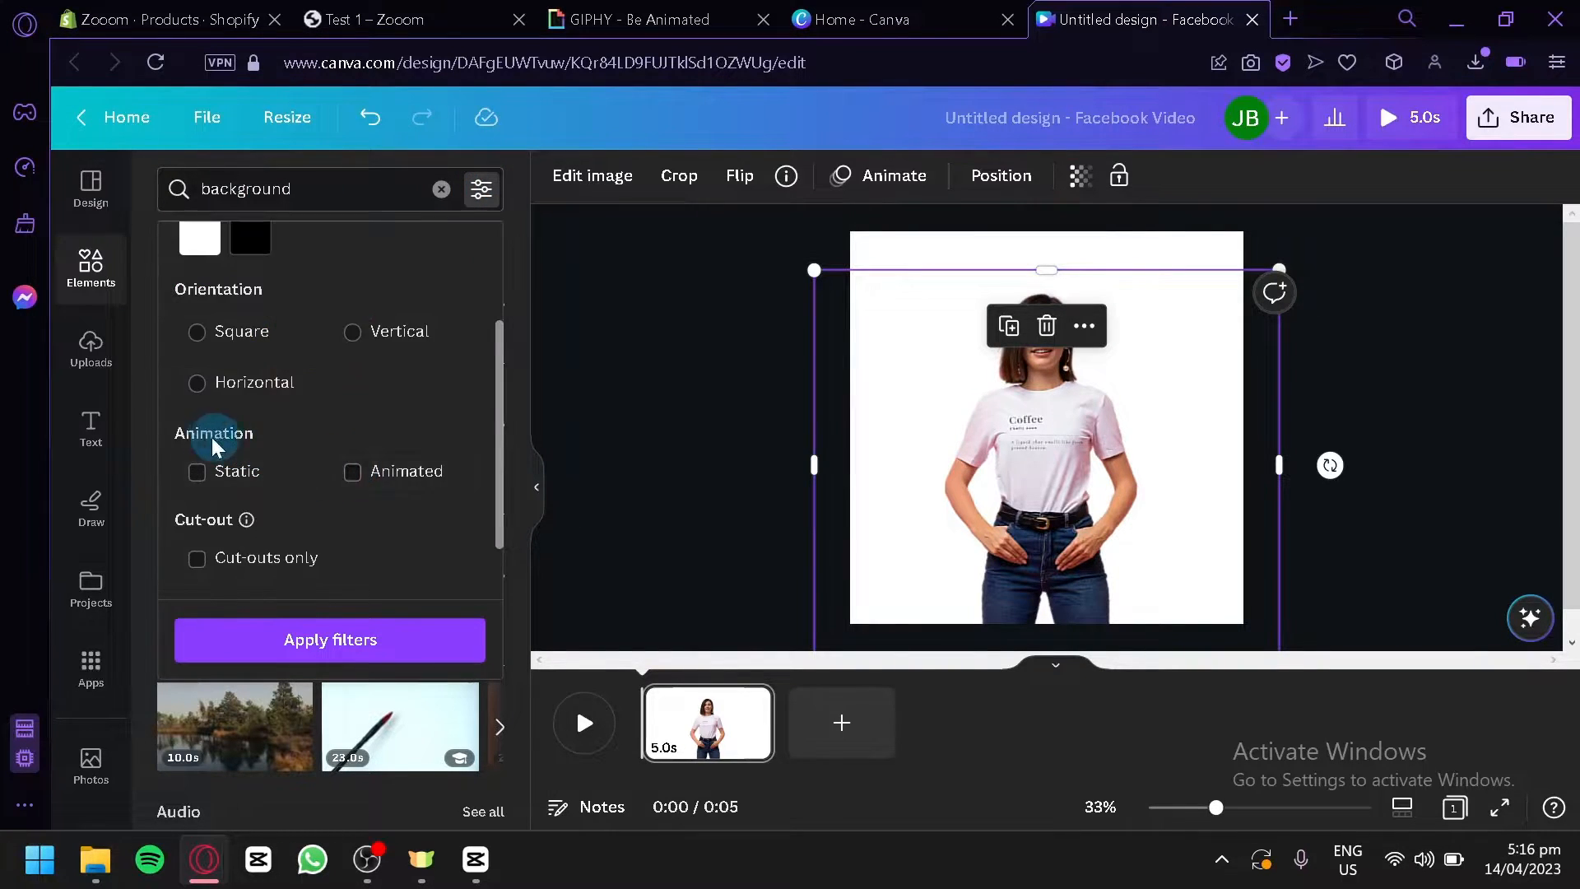
{"action": "left_click", "coordinate": [353, 473]}
{"action": "left_click", "coordinate": [354, 646]}
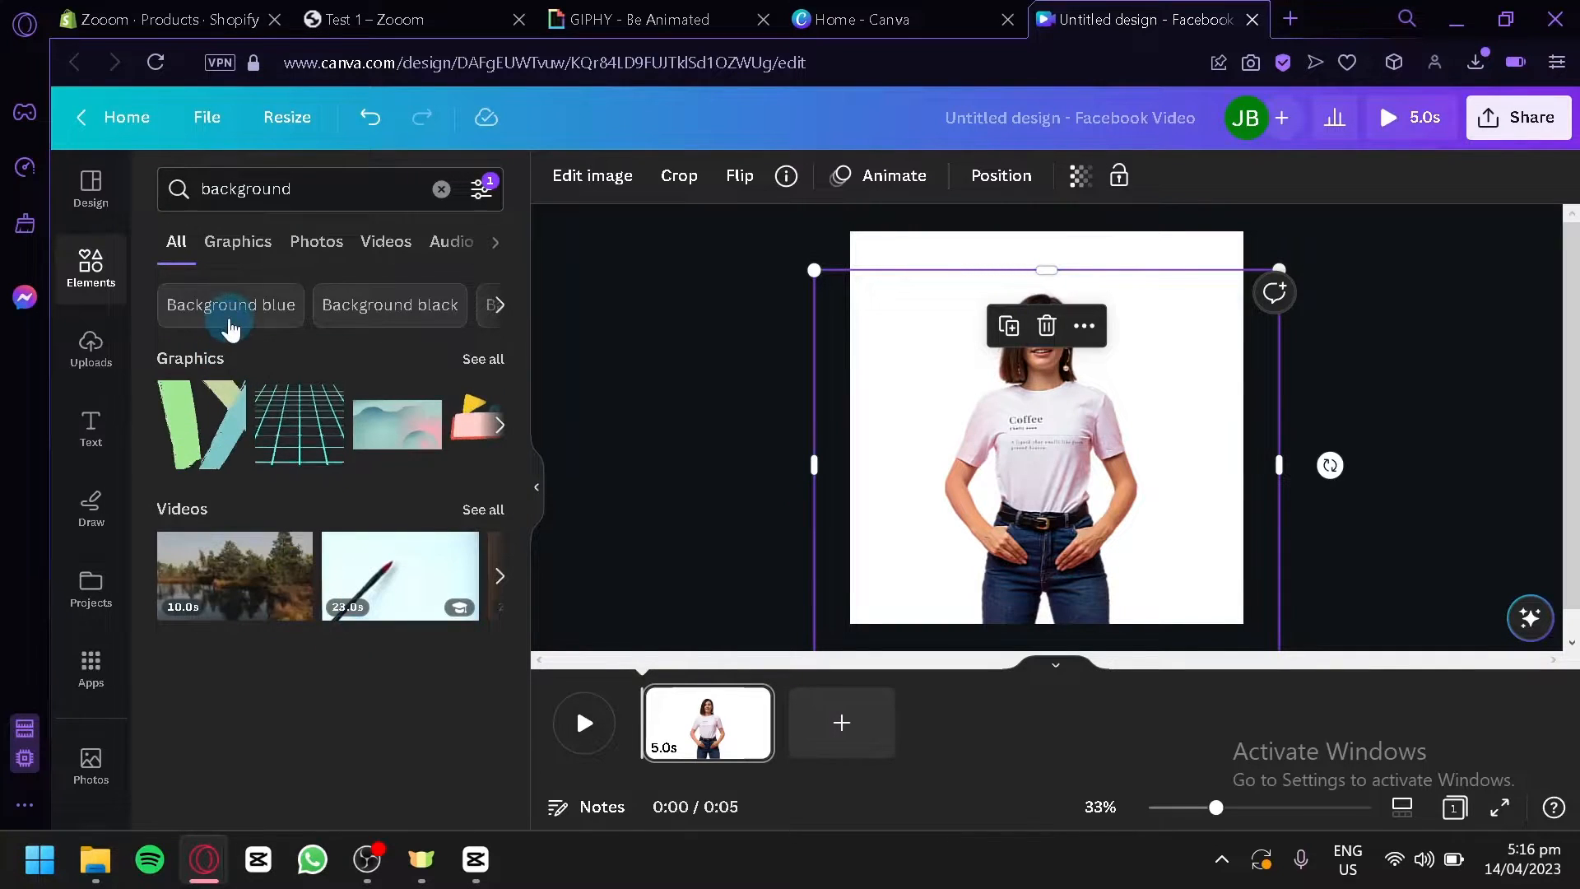
{"action": "left_click", "coordinate": [240, 262]}
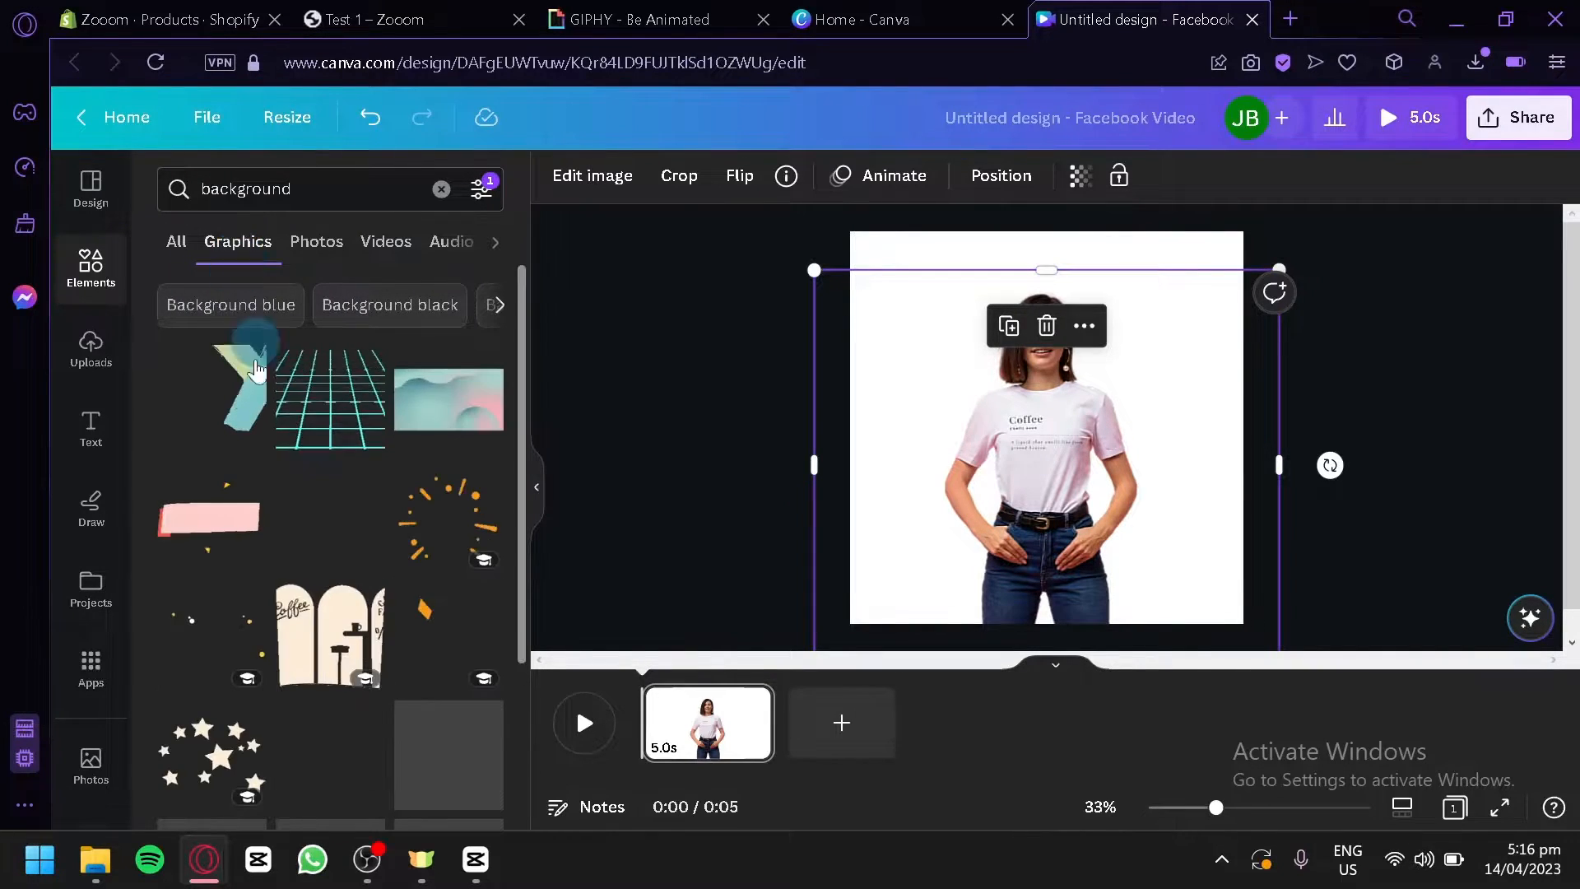
- Find the animated graphic of old computers and clipboards among the results and add it to the page
{"action": "left_click_drag", "start_coordinate": [521, 464], "coordinate": [503, 683]}
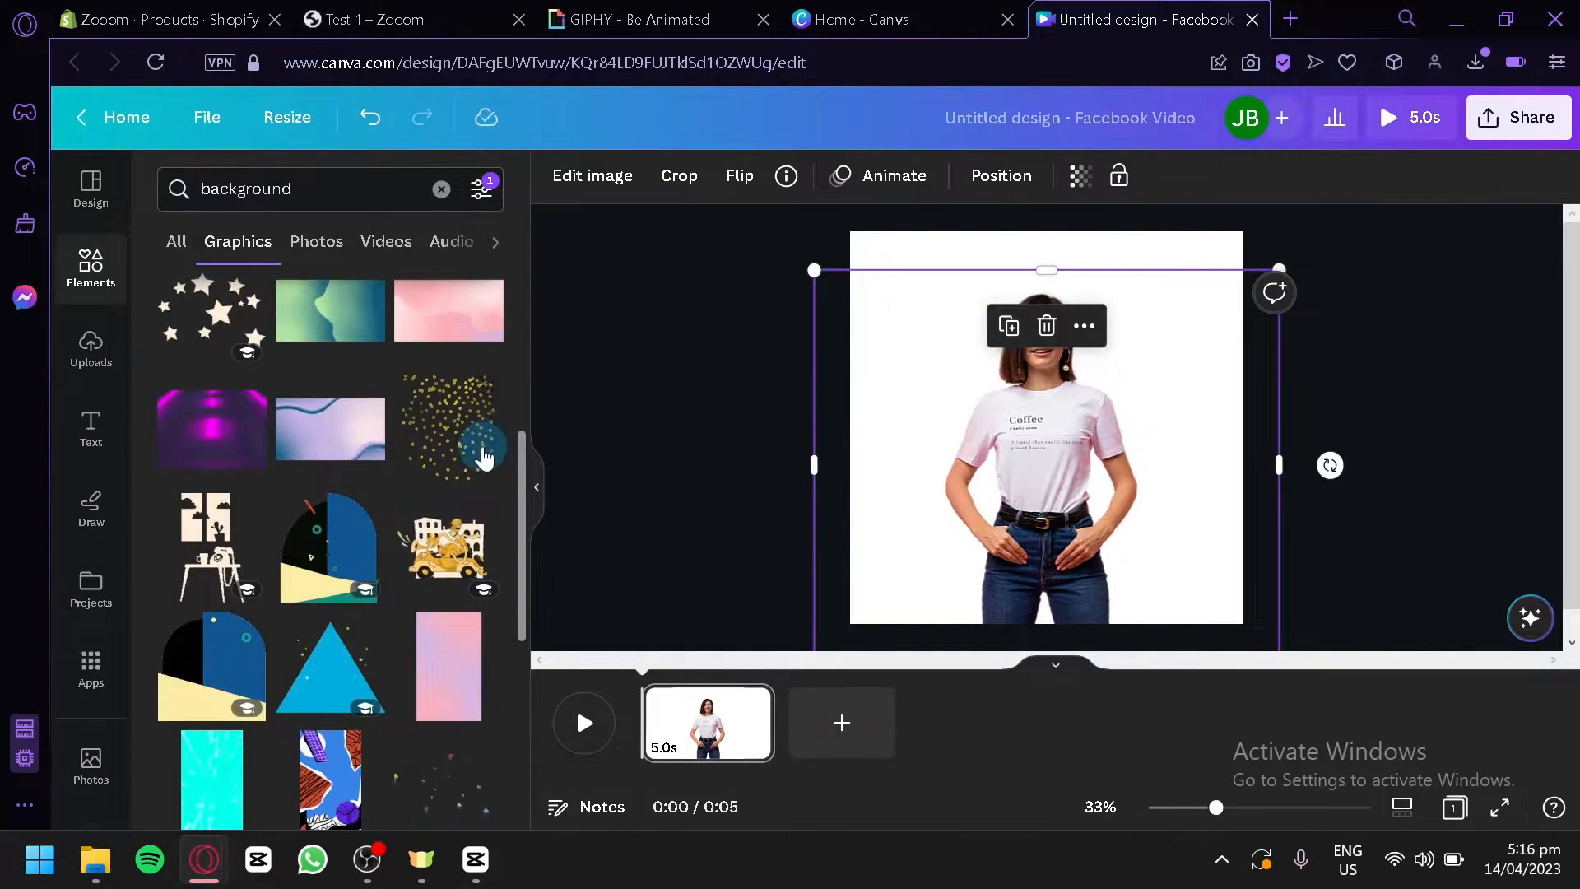
{"action": "scroll", "coordinate": [483, 457], "scroll_direction": "down", "scroll_amount": 4}
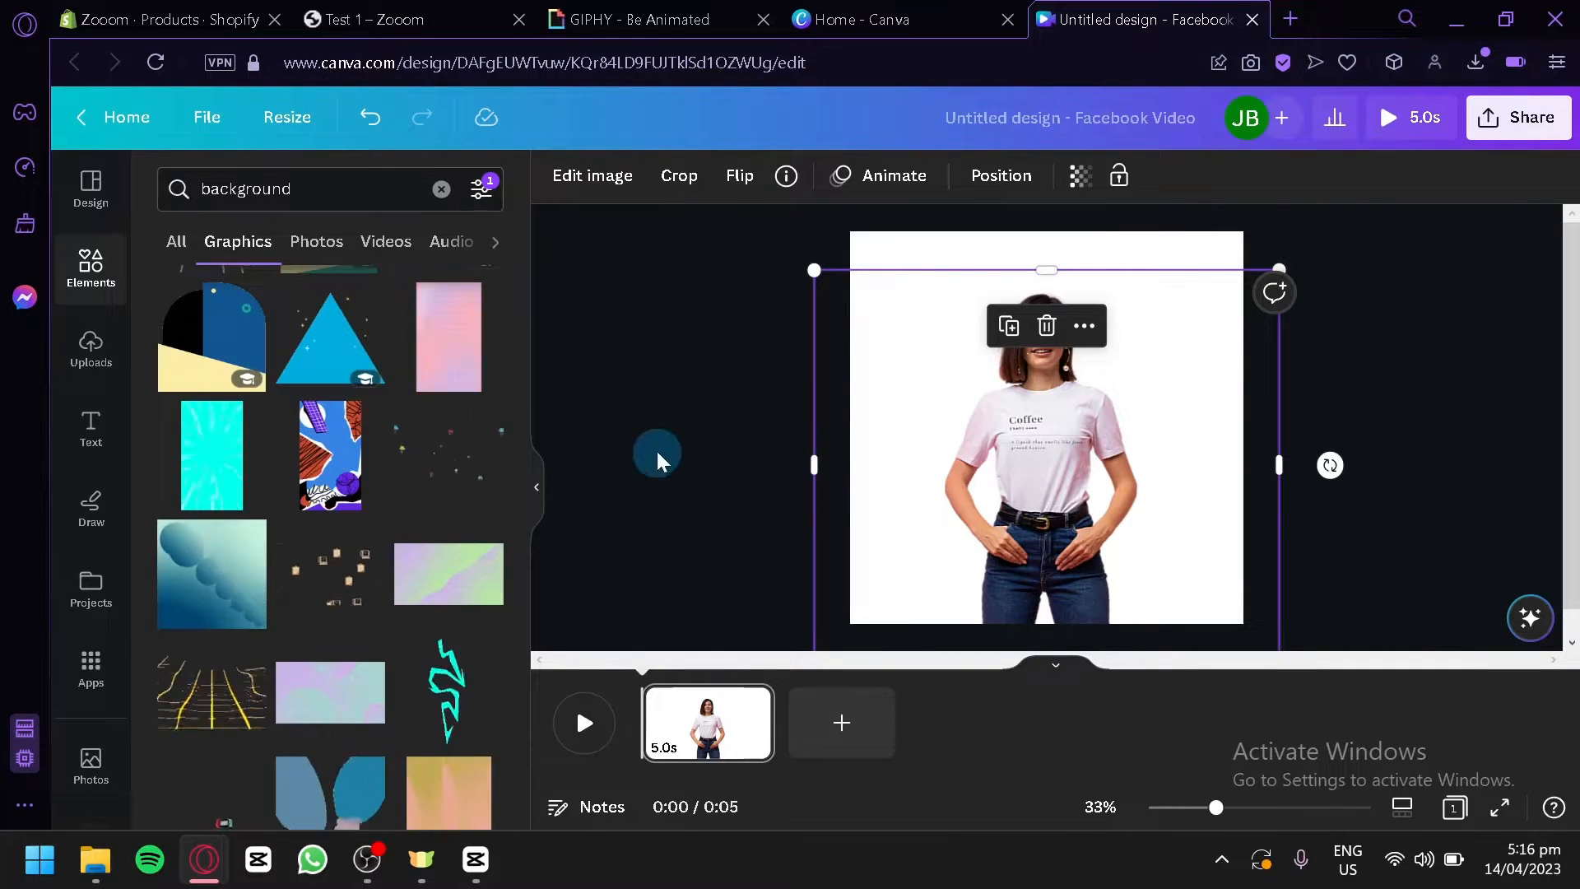
{"action": "scroll", "coordinate": [417, 493], "scroll_direction": "down", "scroll_amount": 3}
{"action": "scroll", "coordinate": [418, 493], "scroll_direction": "up", "scroll_amount": 3}
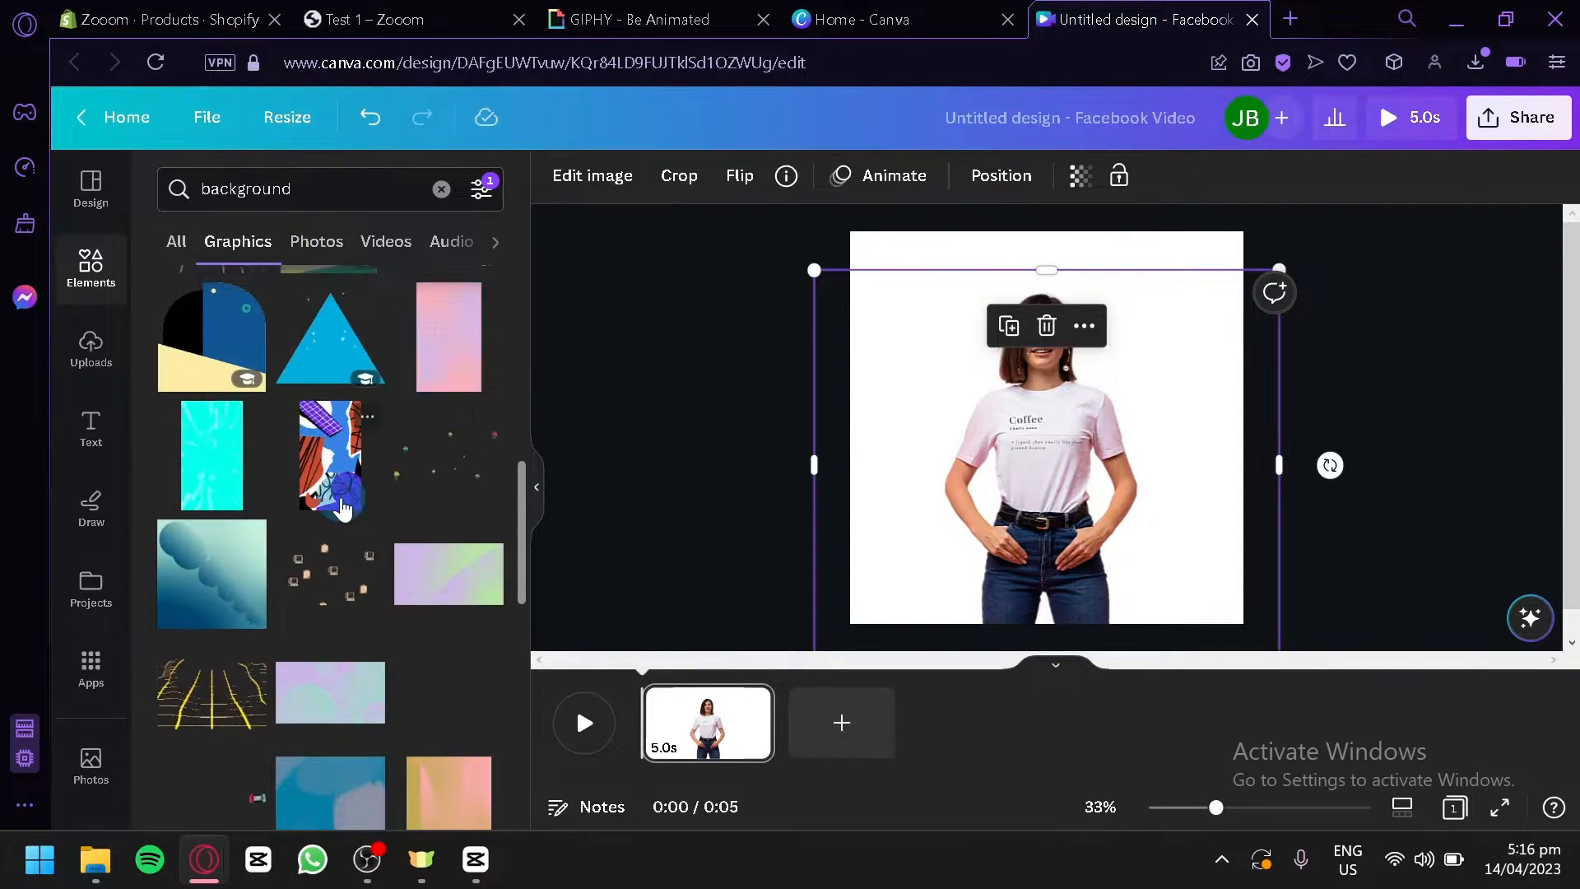
{"action": "left_click_drag", "start_coordinate": [974, 395], "coordinate": [946, 370]}
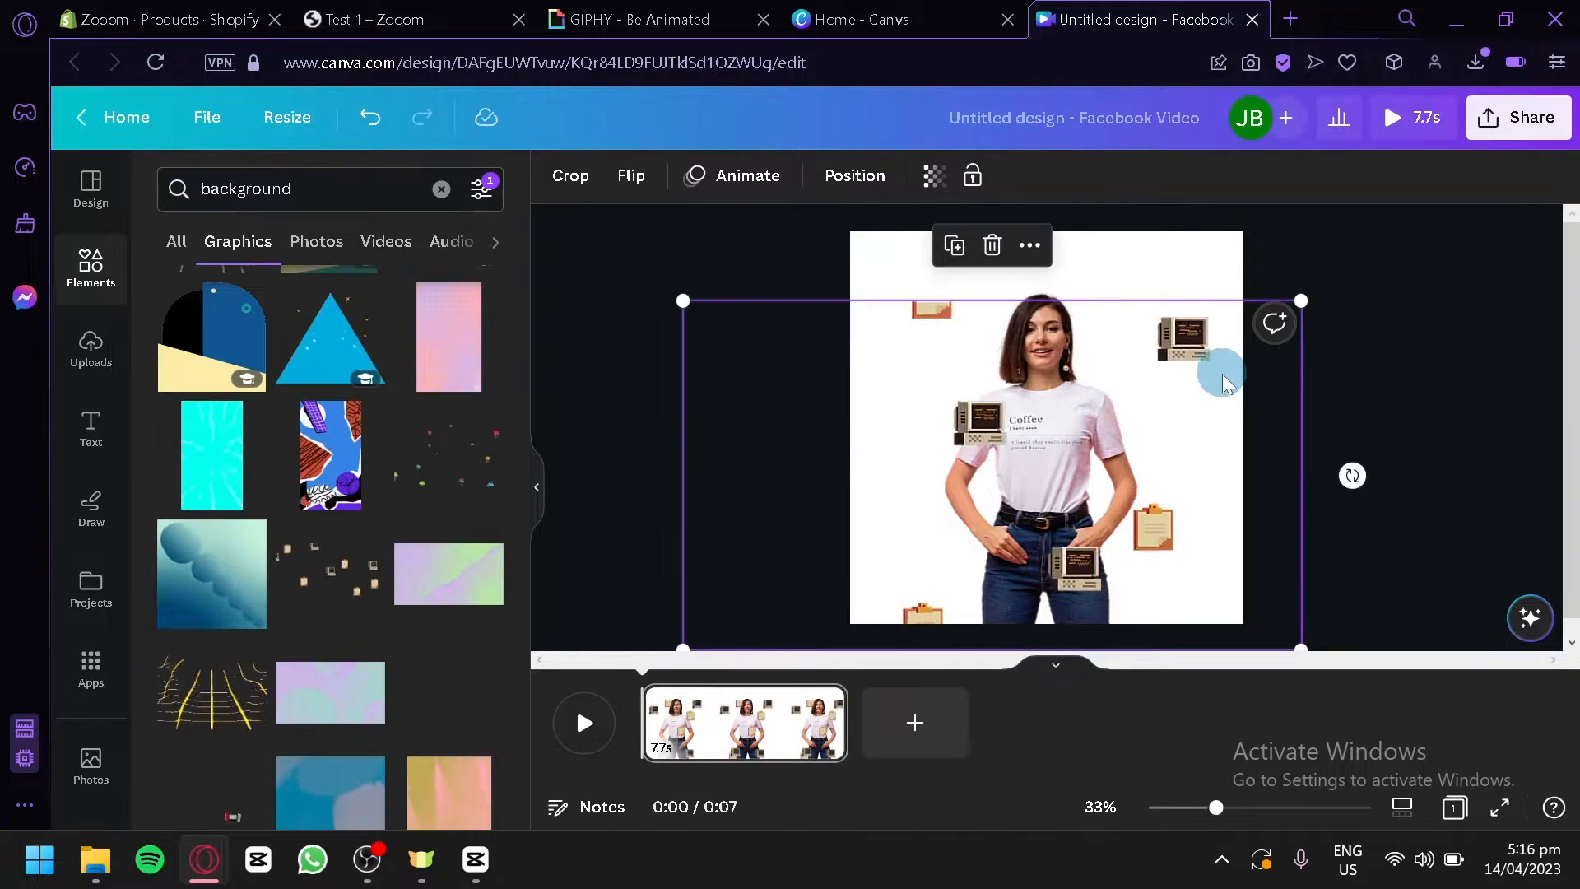
- Enlarge the computers-and-clipboards graphic to about 2061 × 1165 px so it covers the page, and send it behind the woman
{"action": "left_click_drag", "start_coordinate": [1149, 389], "coordinate": [1064, 299]}
{"action": "left_click_drag", "start_coordinate": [1218, 560], "coordinate": [1346, 637]}
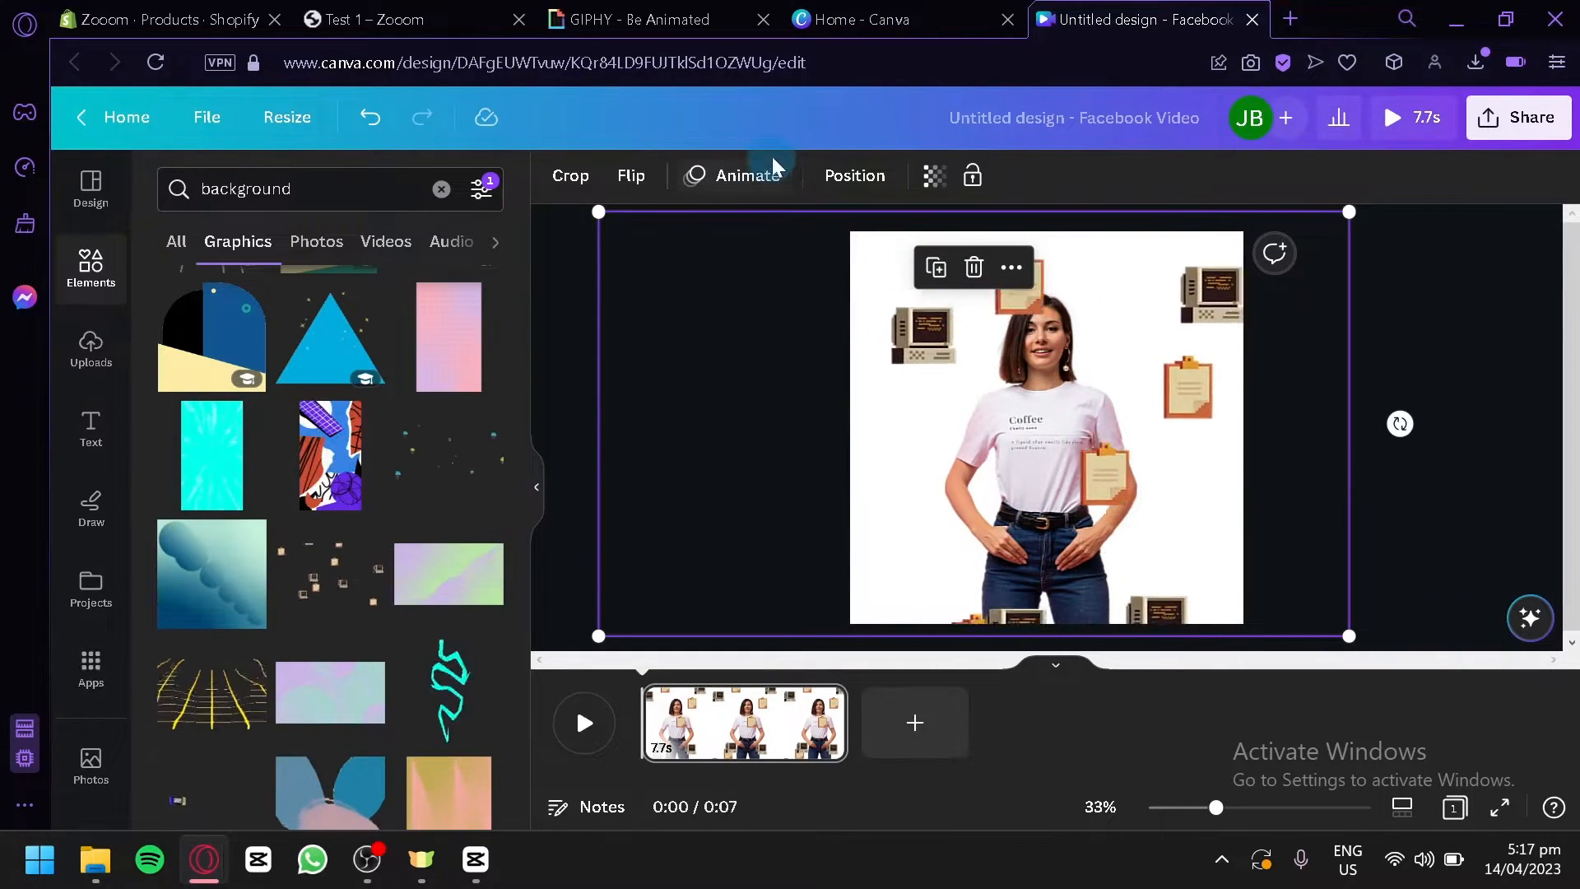
{"action": "left_click", "coordinate": [856, 176]}
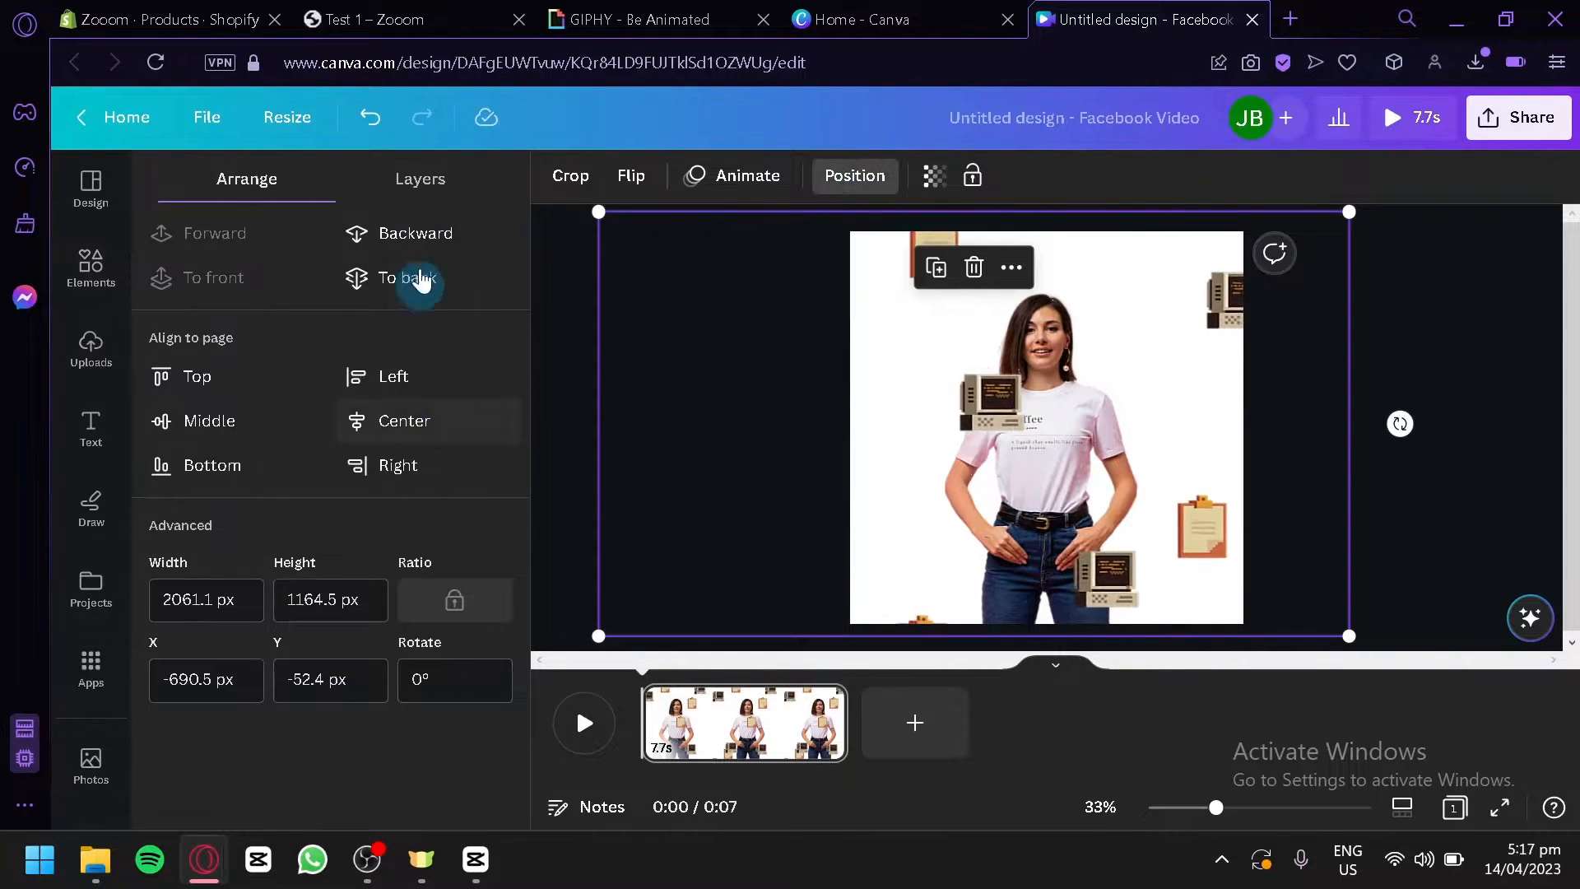
{"action": "left_click", "coordinate": [561, 321]}
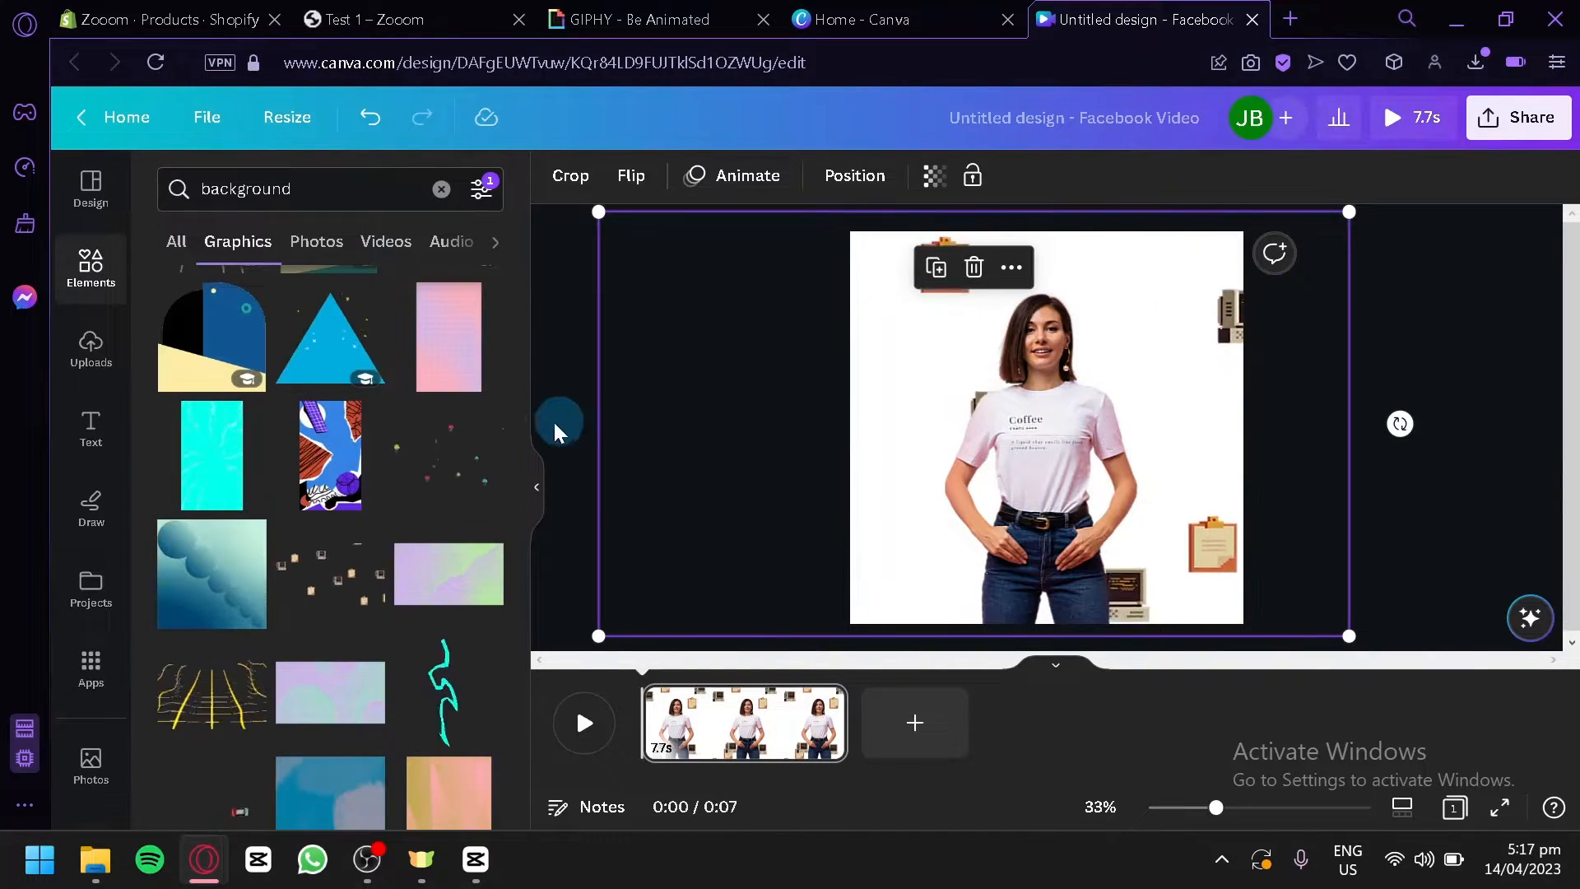
- Find the animated orange burst-lines graphic among the background results and add it to the page
{"action": "scroll", "coordinate": [414, 572], "scroll_direction": "up", "scroll_amount": 4}
{"action": "scroll", "coordinate": [414, 572], "scroll_direction": "up", "scroll_amount": 2}
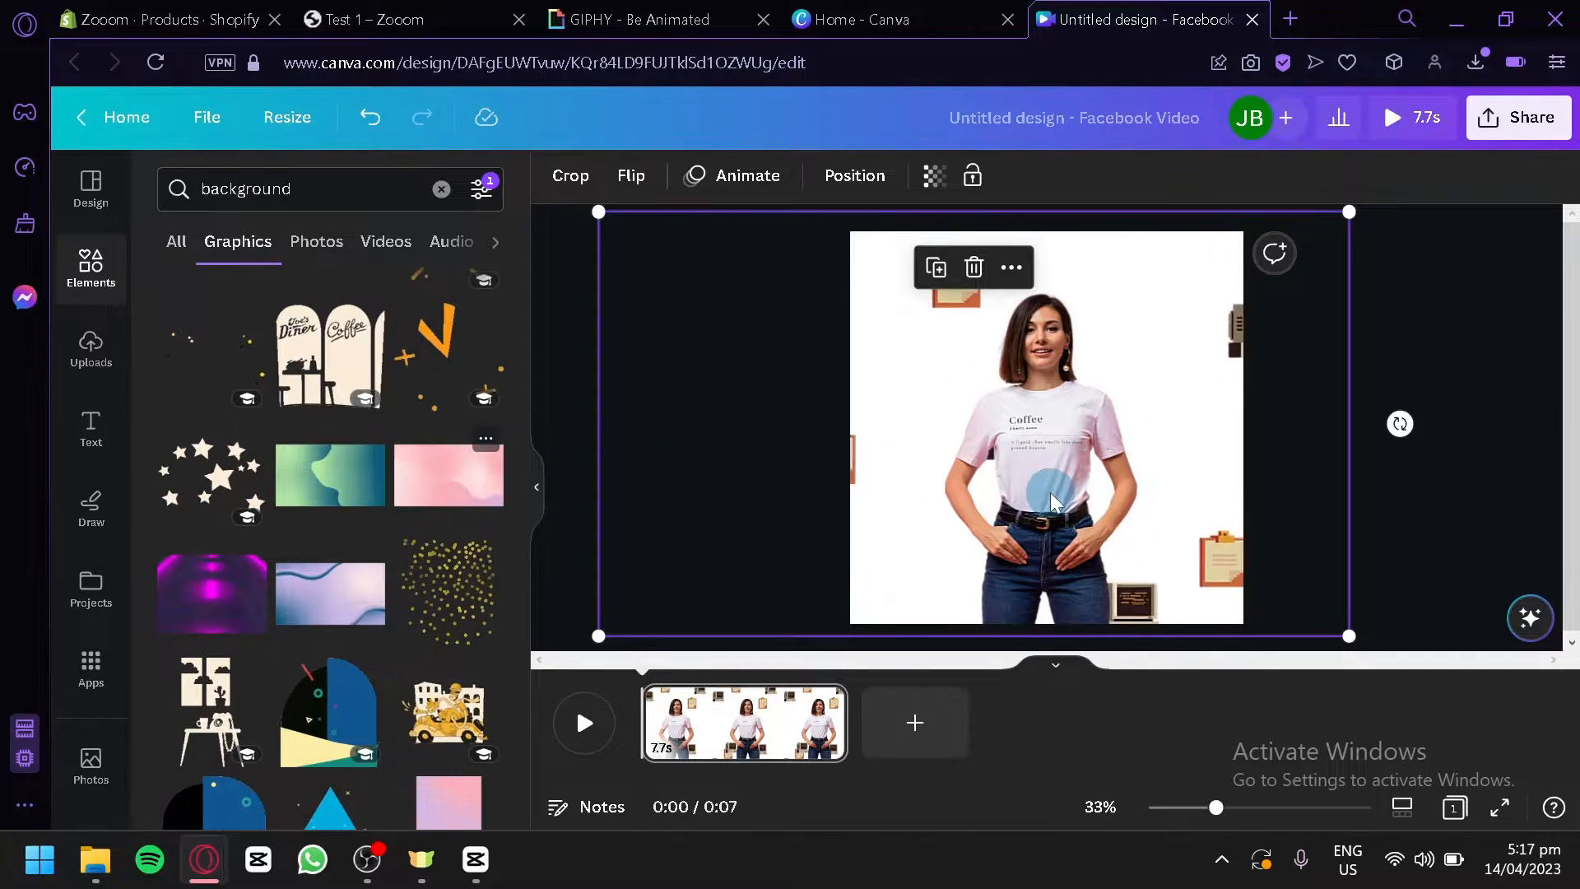
{"action": "scroll", "coordinate": [379, 504], "scroll_direction": "up", "scroll_amount": 4}
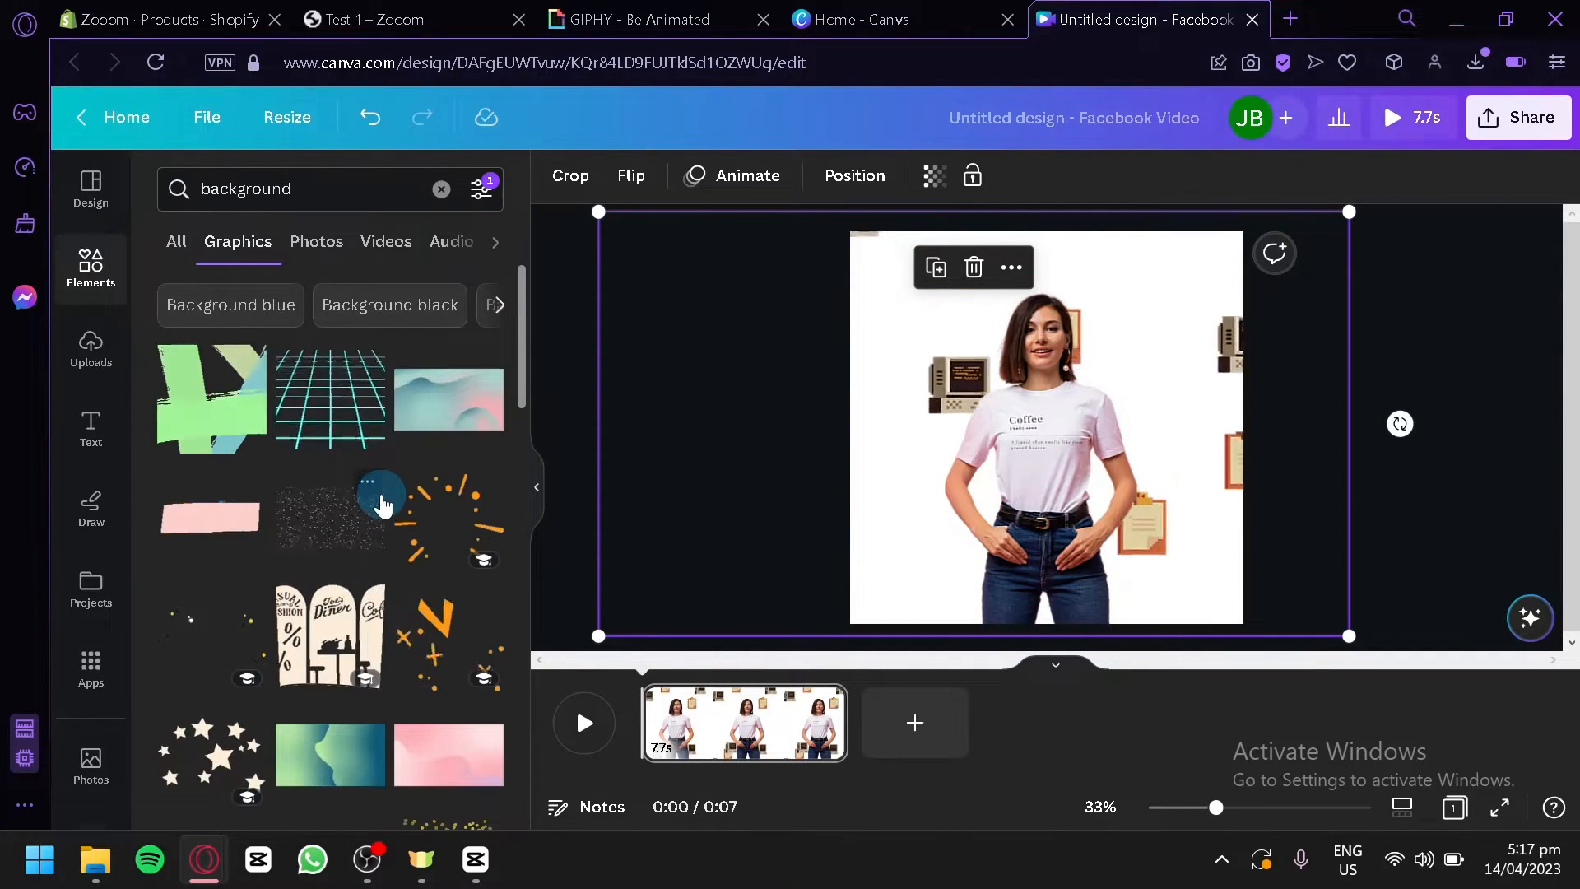
{"action": "scroll", "coordinate": [381, 504], "scroll_direction": "down", "scroll_amount": 6}
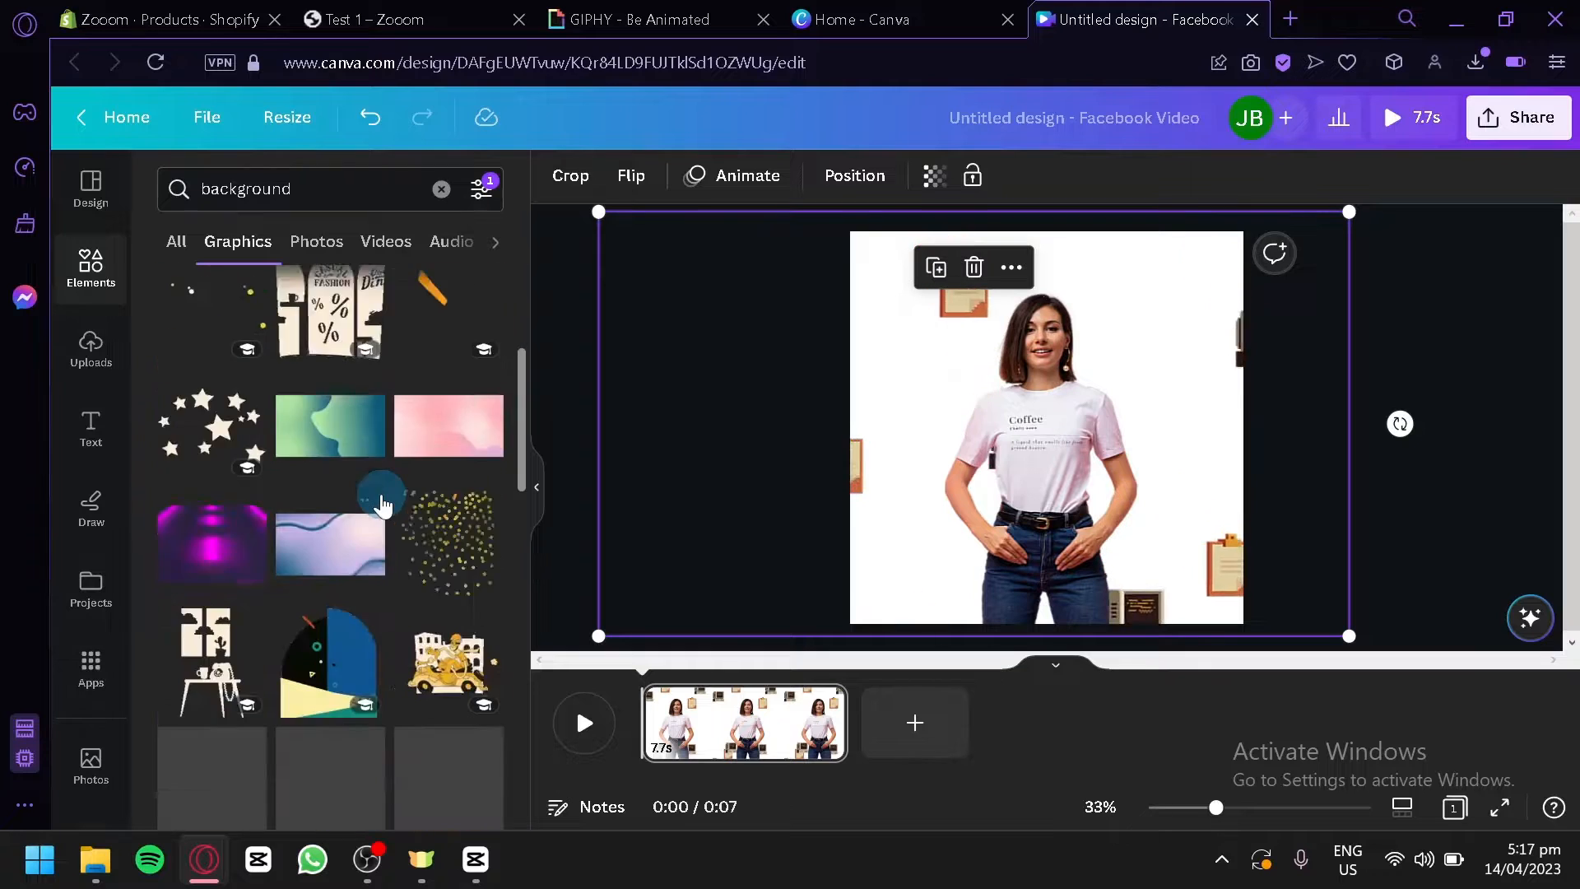
{"action": "scroll", "coordinate": [381, 504], "scroll_direction": "up", "scroll_amount": 4}
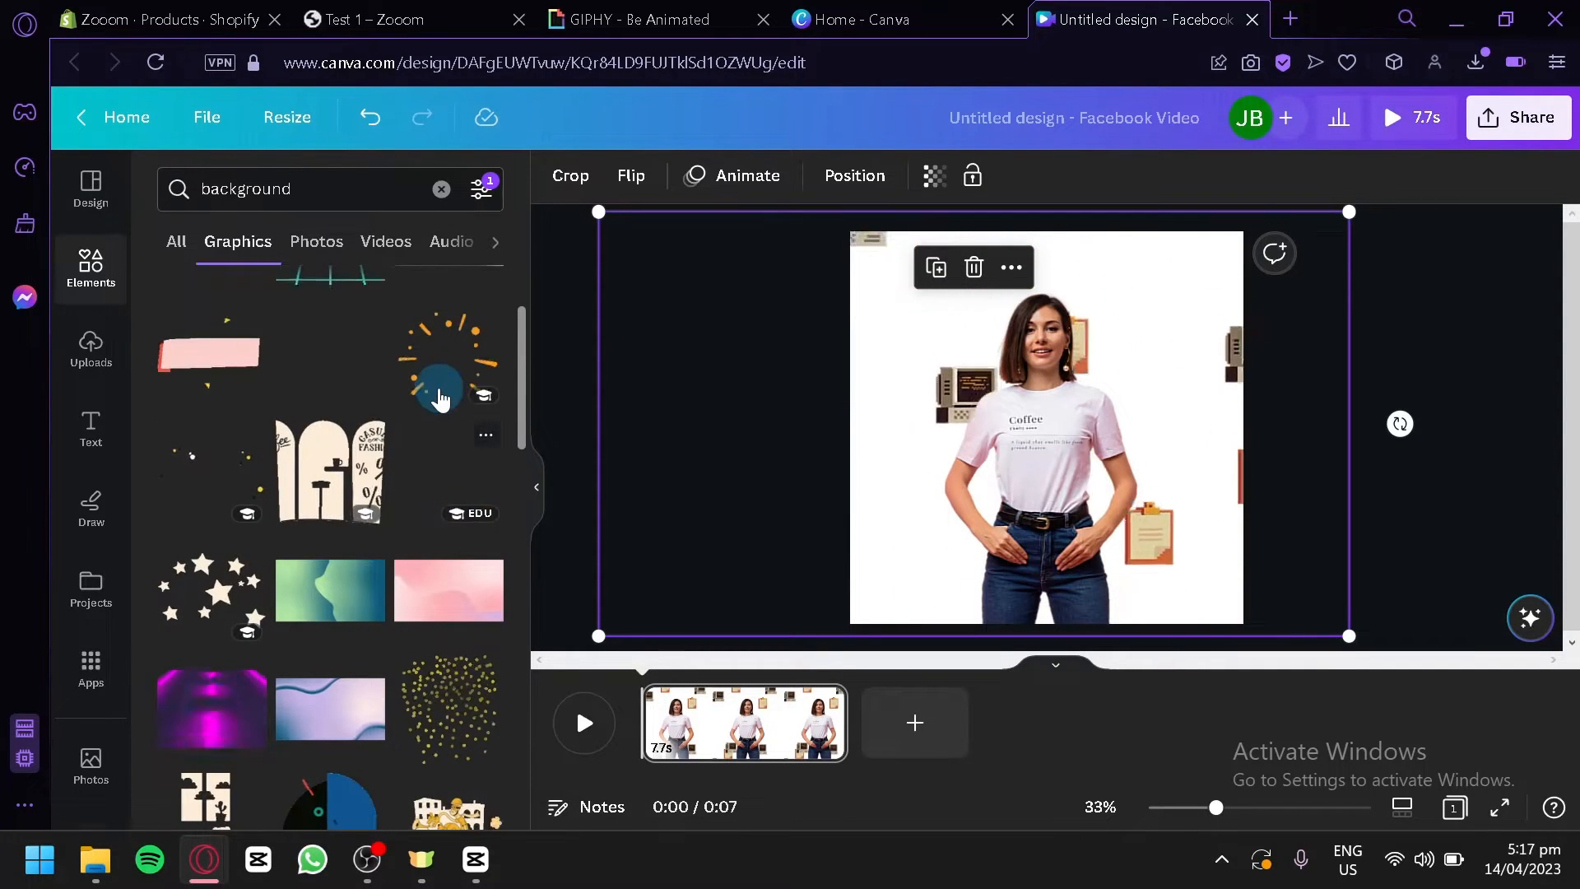
{"action": "left_click", "coordinate": [442, 396]}
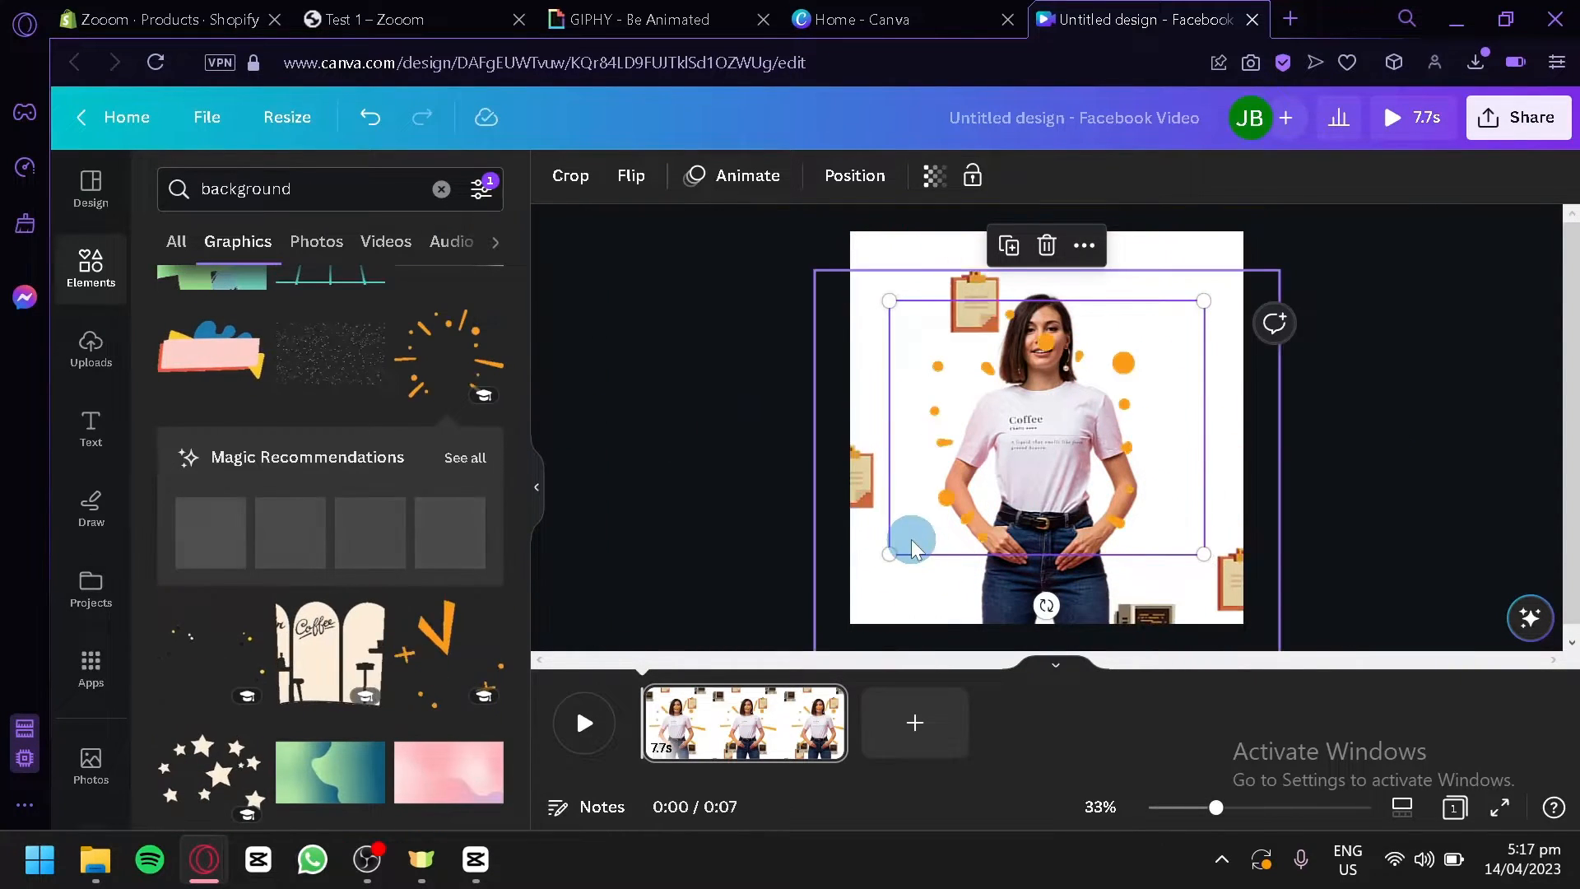
- Enlarge the orange burst to about 1103 × 888 px, centre it along the page's top edge and send it to the back
{"action": "left_click_drag", "start_coordinate": [897, 558], "coordinate": [811, 635]}
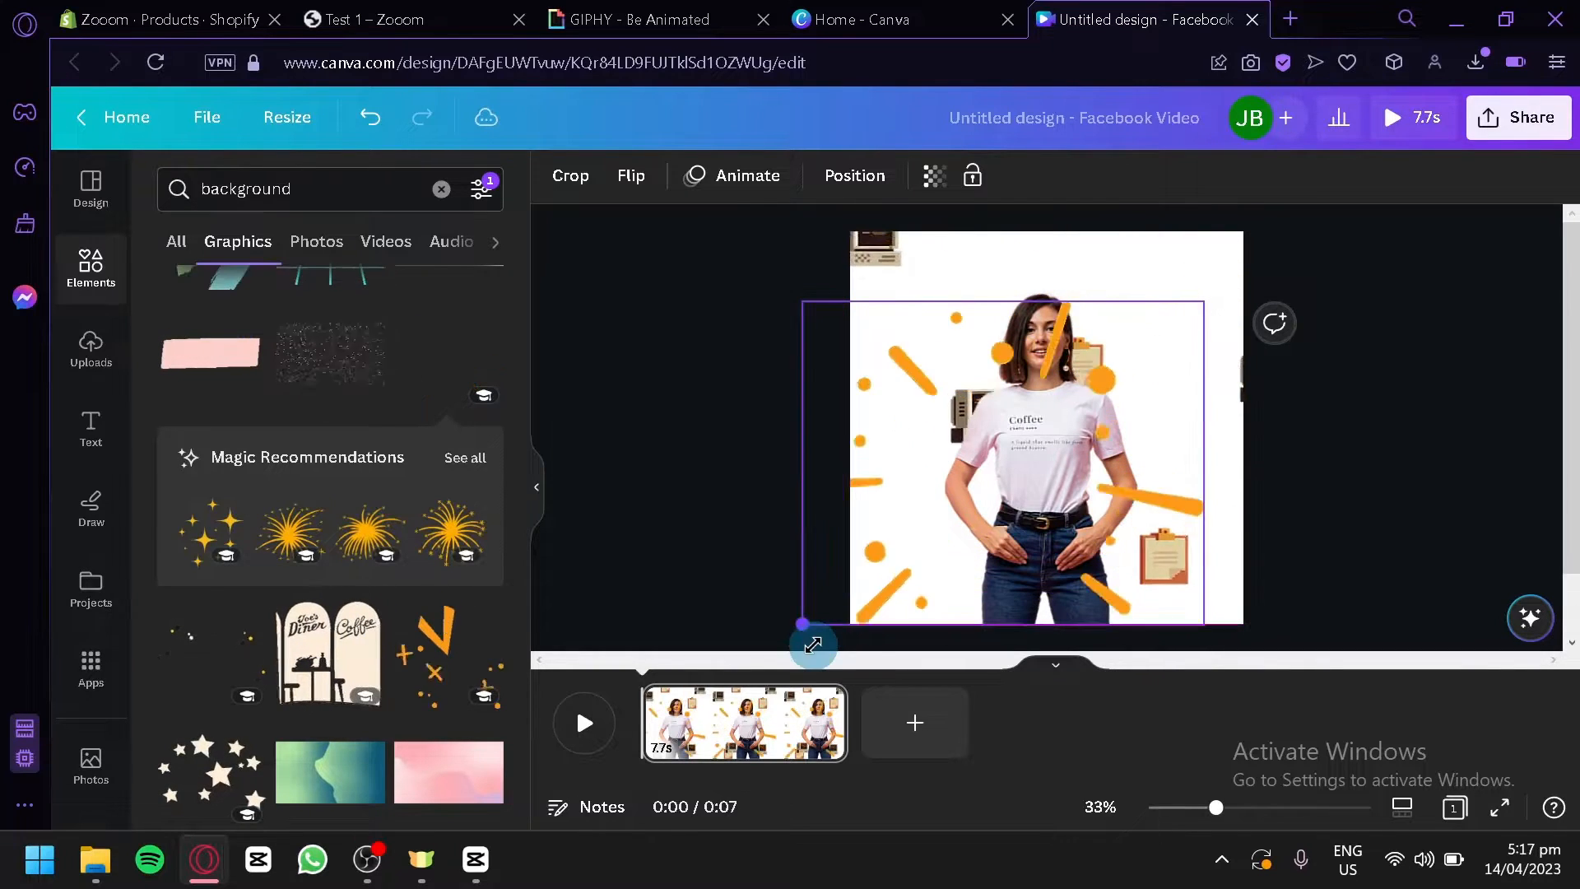
{"action": "left_click_drag", "start_coordinate": [980, 528], "coordinate": [1021, 477]}
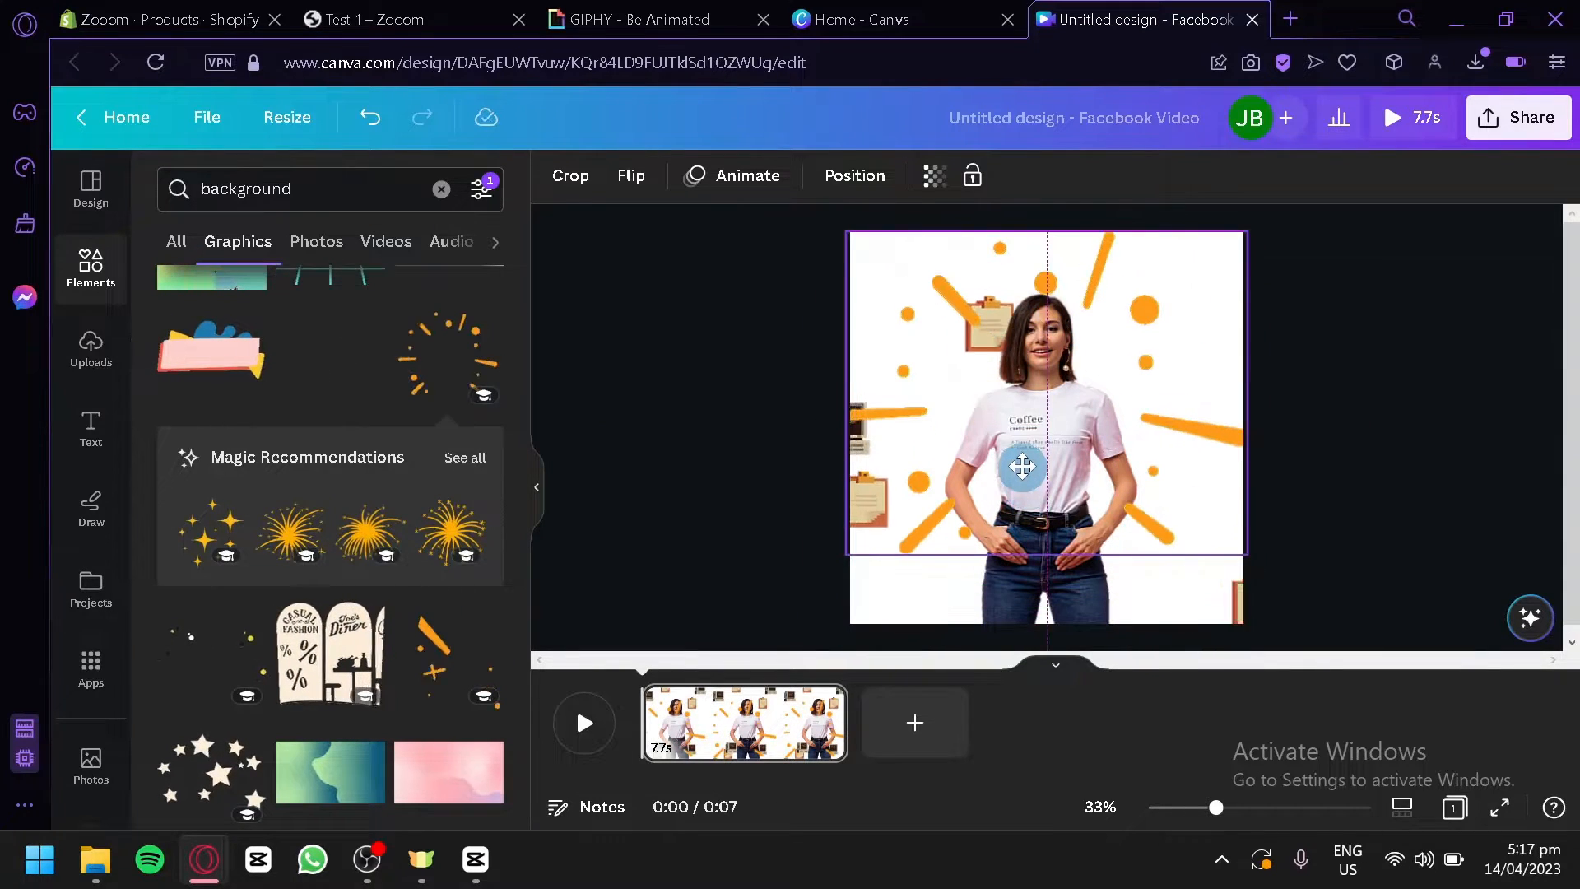
{"action": "left_click", "coordinate": [838, 191]}
{"action": "left_click", "coordinate": [448, 277]}
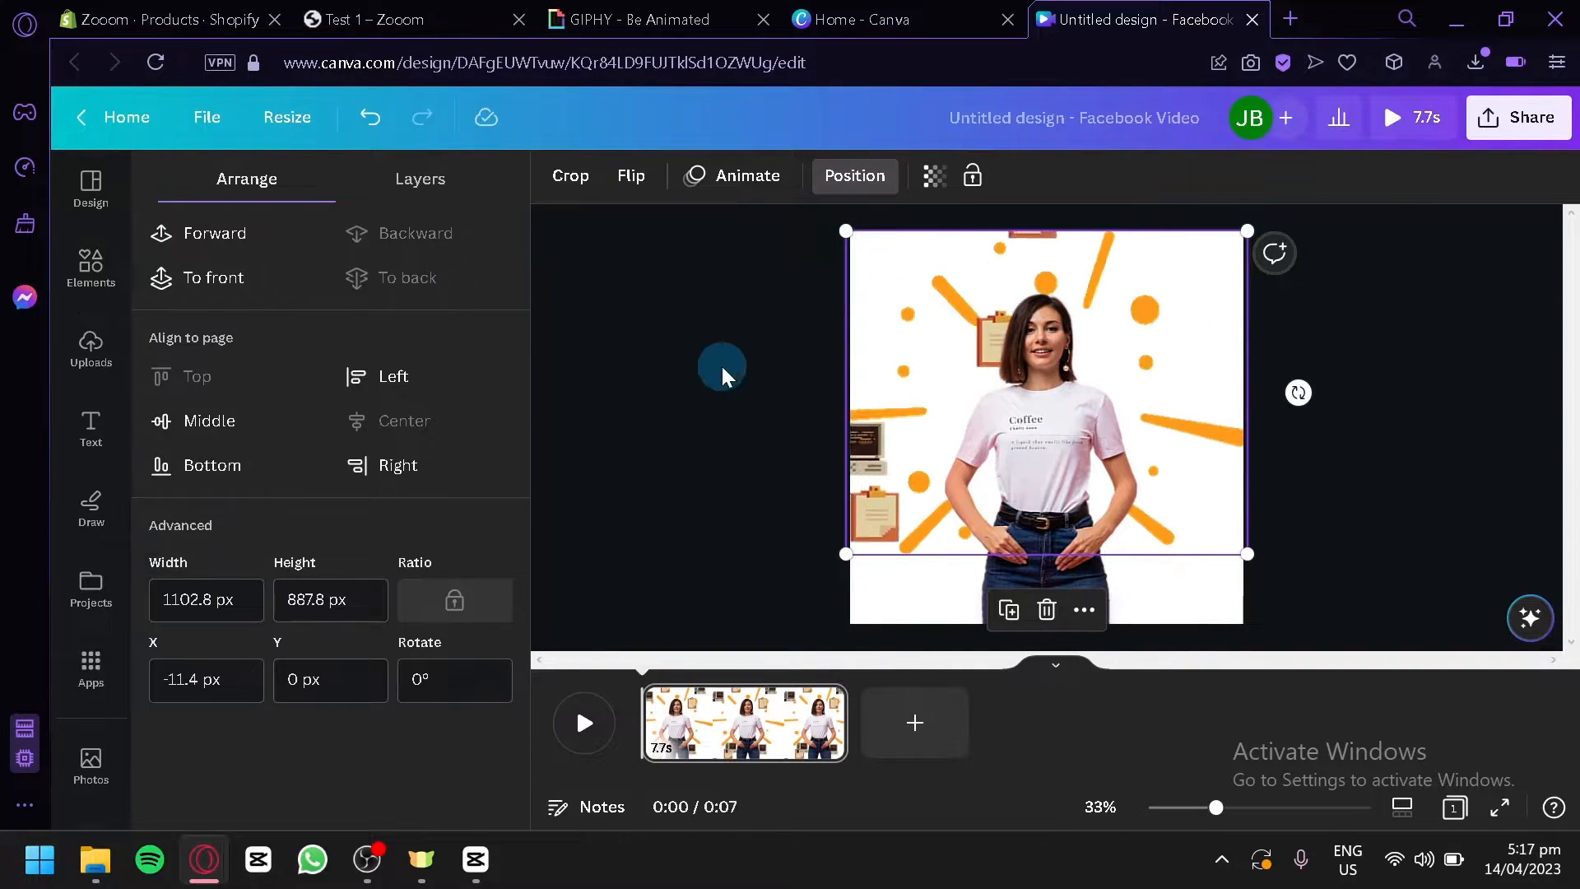
- Apply the Scrapbook photo animation to the woman, set to play on both enter and exit
{"action": "left_click", "coordinate": [1098, 538]}
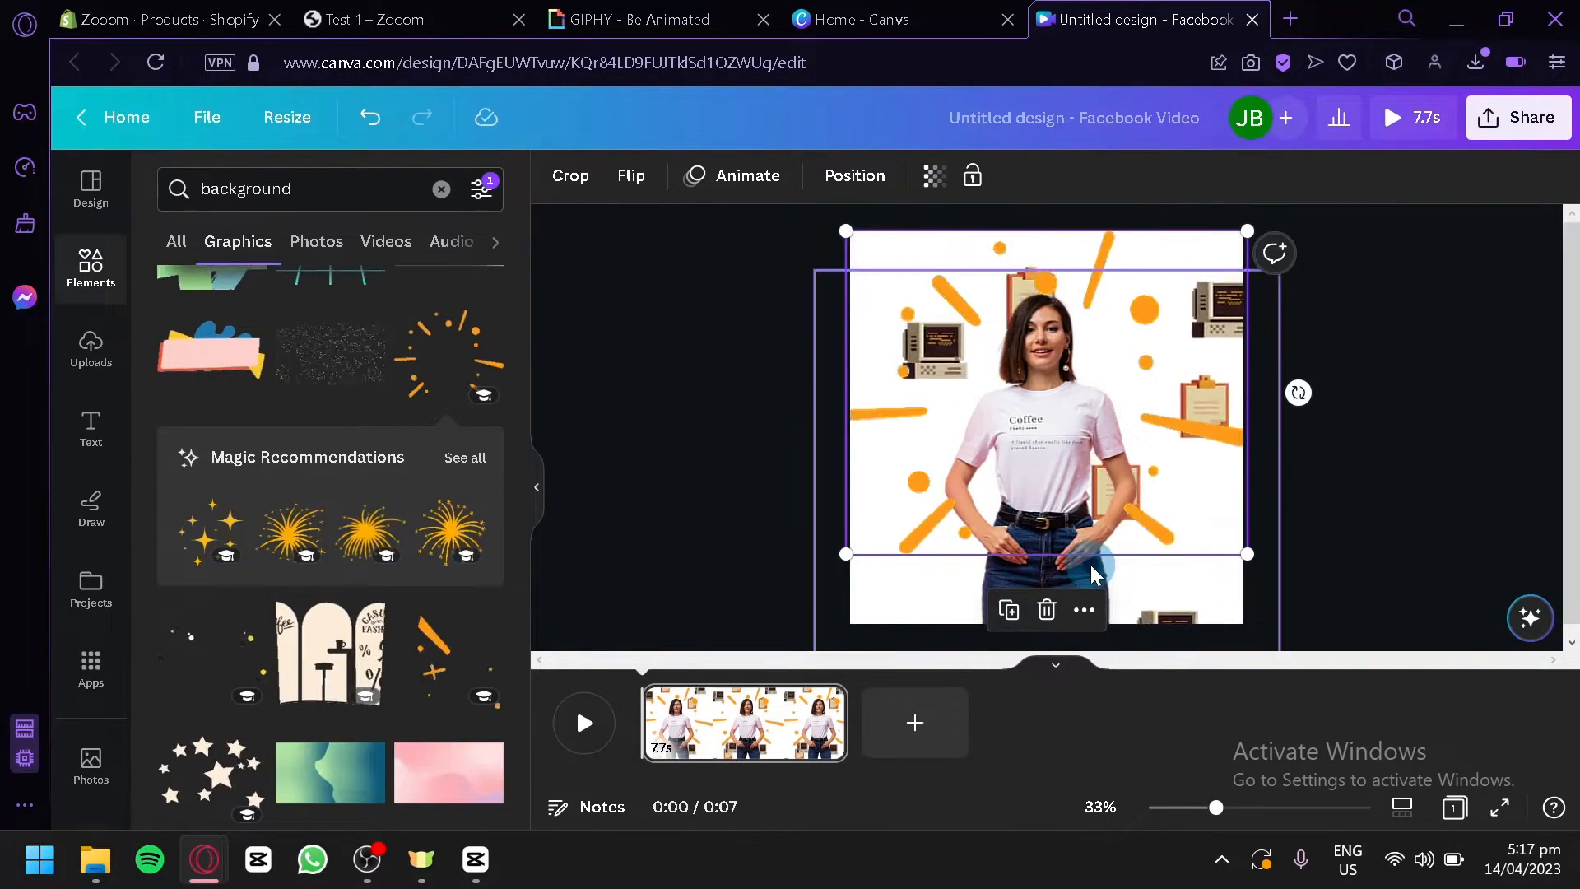
{"action": "left_click", "coordinate": [1090, 564]}
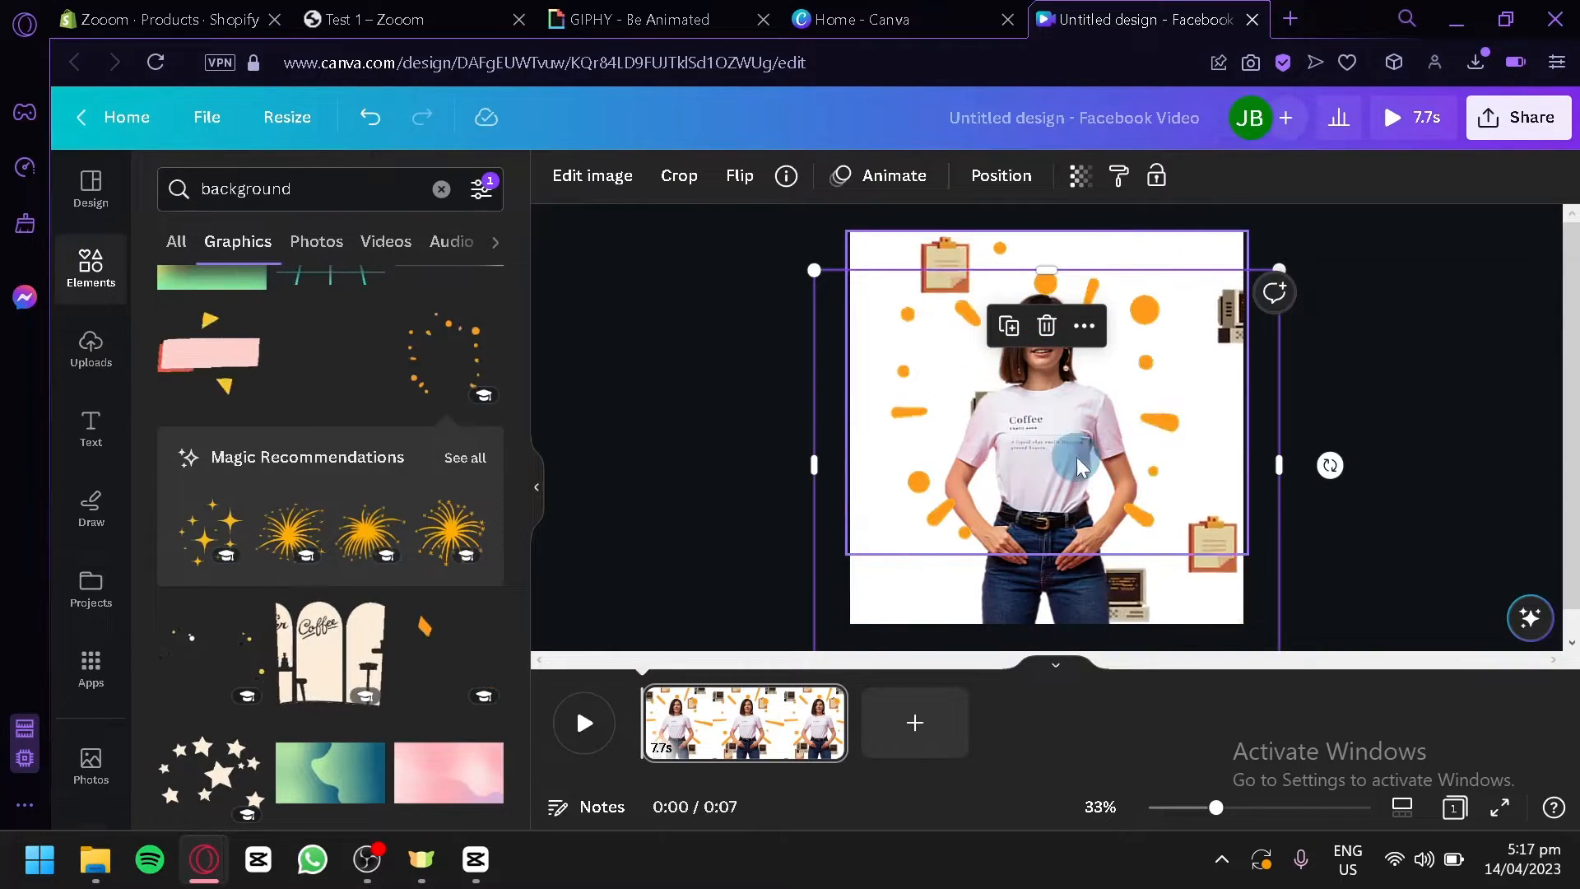
{"action": "left_click", "coordinate": [875, 181]}
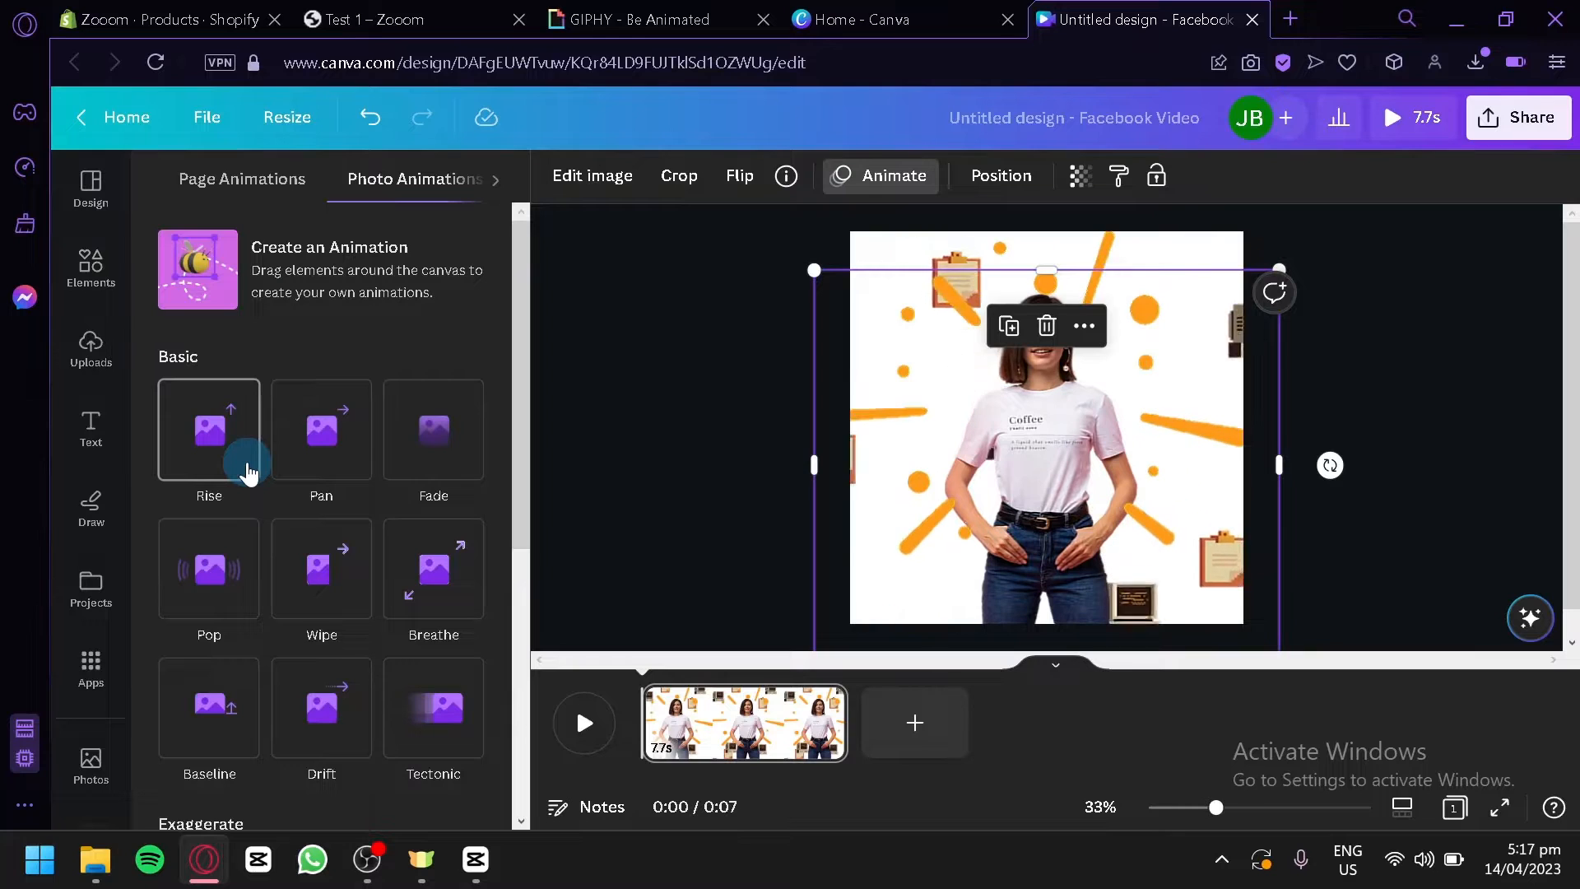
{"action": "left_click", "coordinate": [474, 455]}
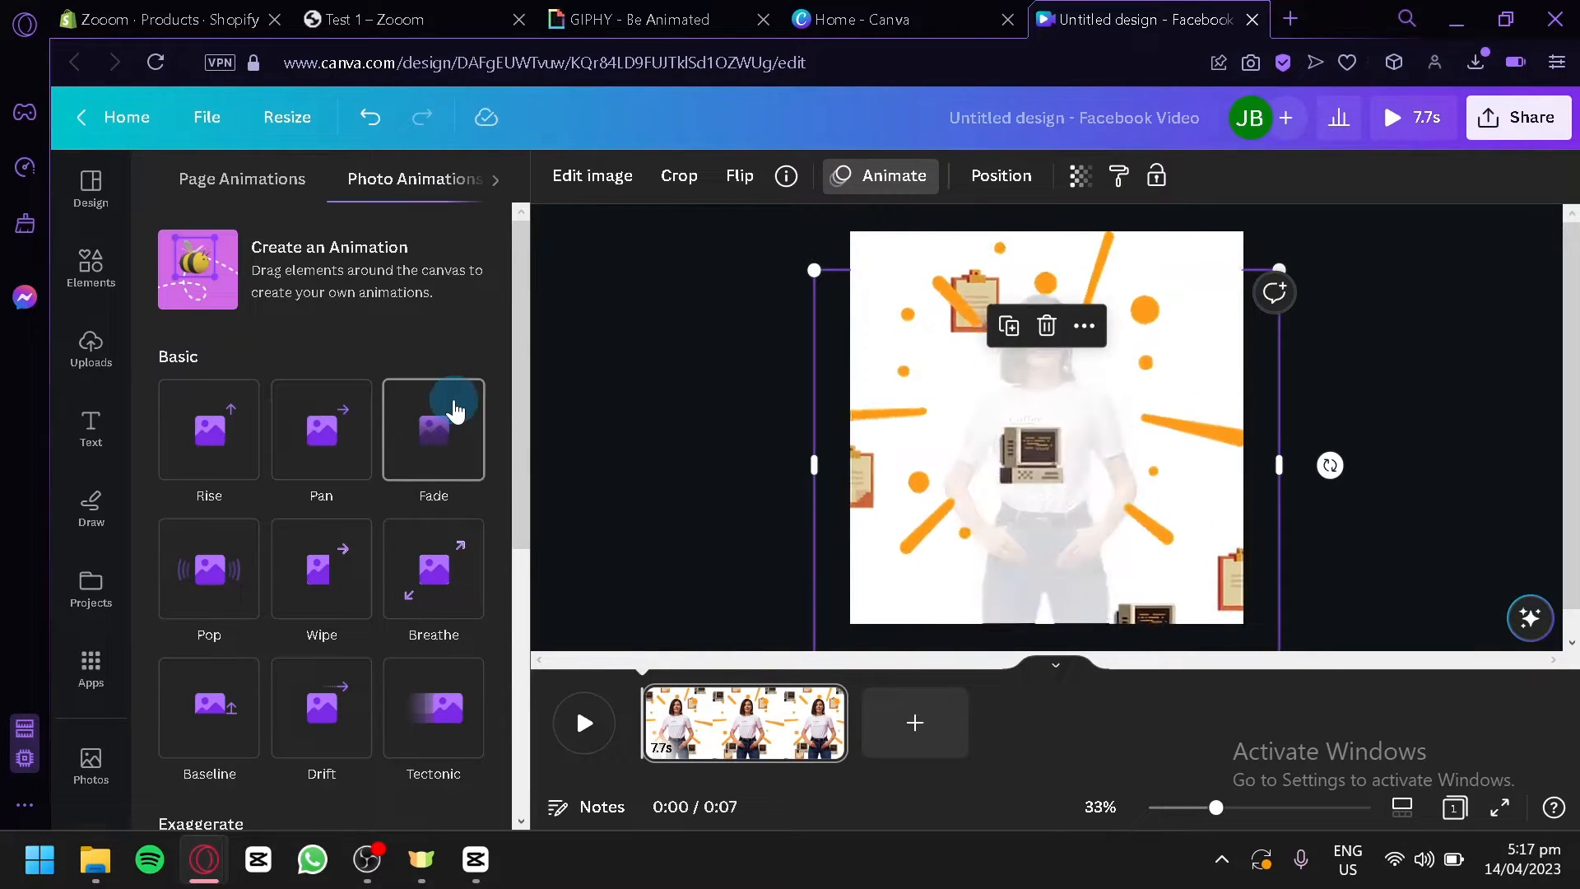
{"action": "scroll", "coordinate": [465, 403], "scroll_direction": "down", "scroll_amount": 2}
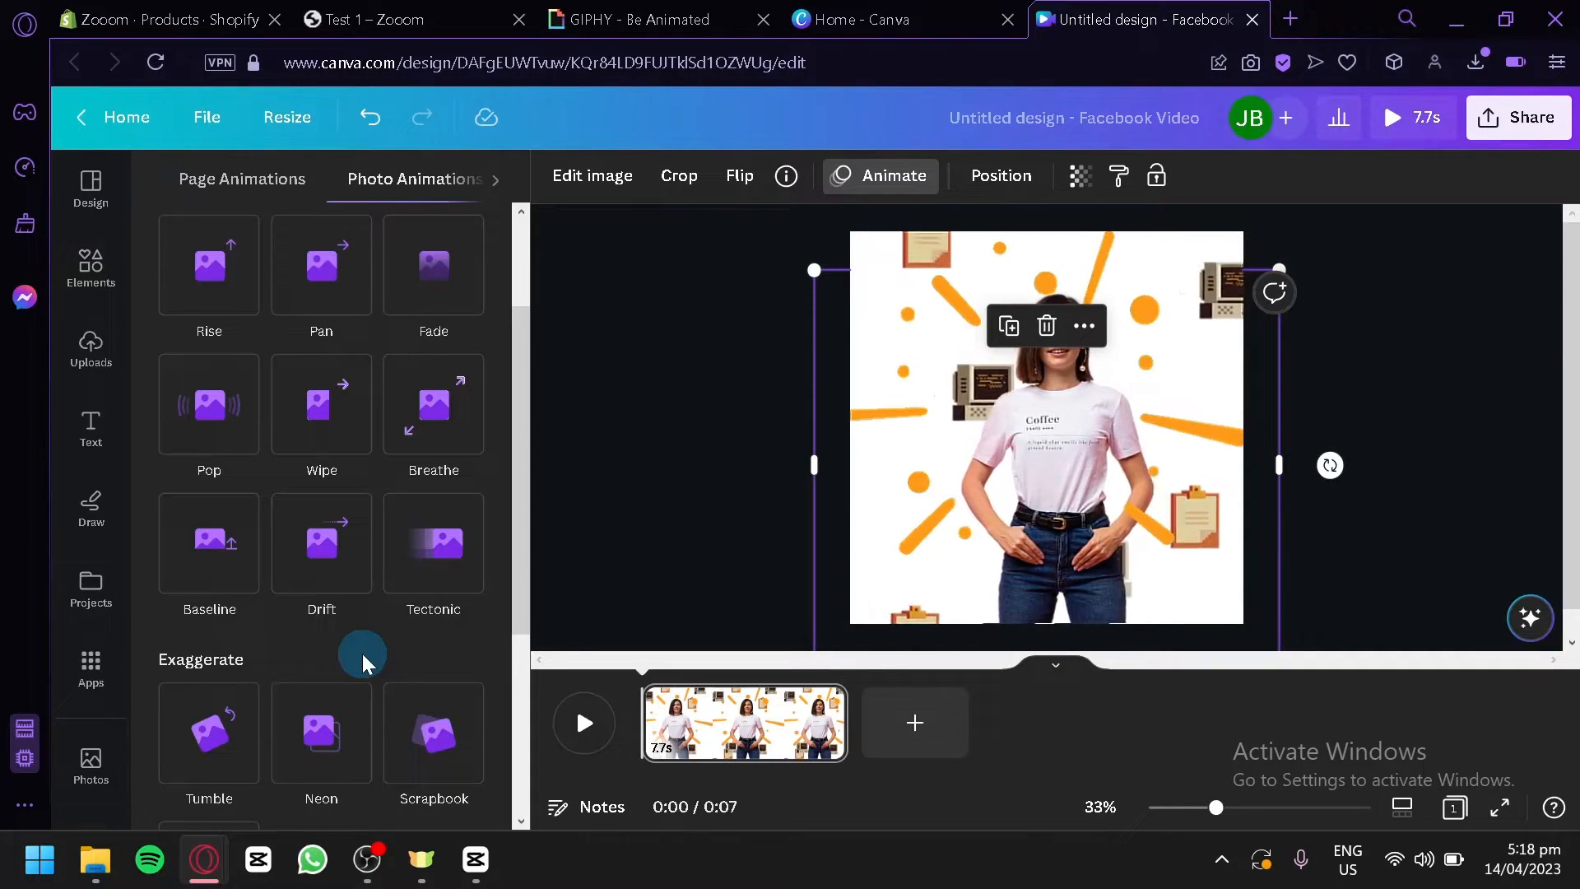
{"action": "left_click", "coordinate": [459, 742]}
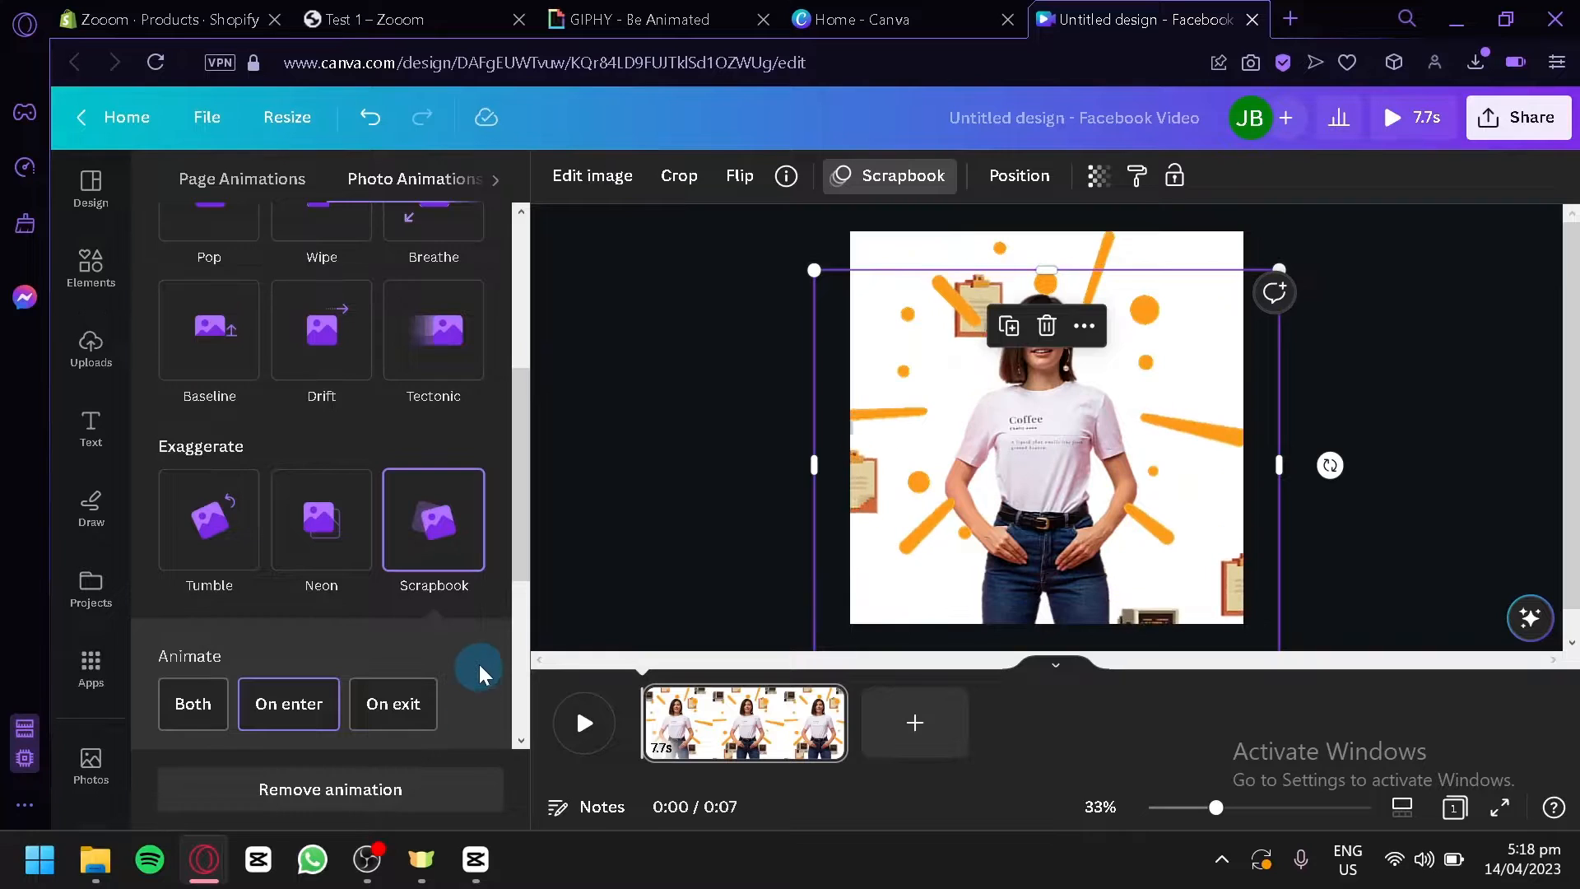
{"action": "left_click", "coordinate": [208, 708]}
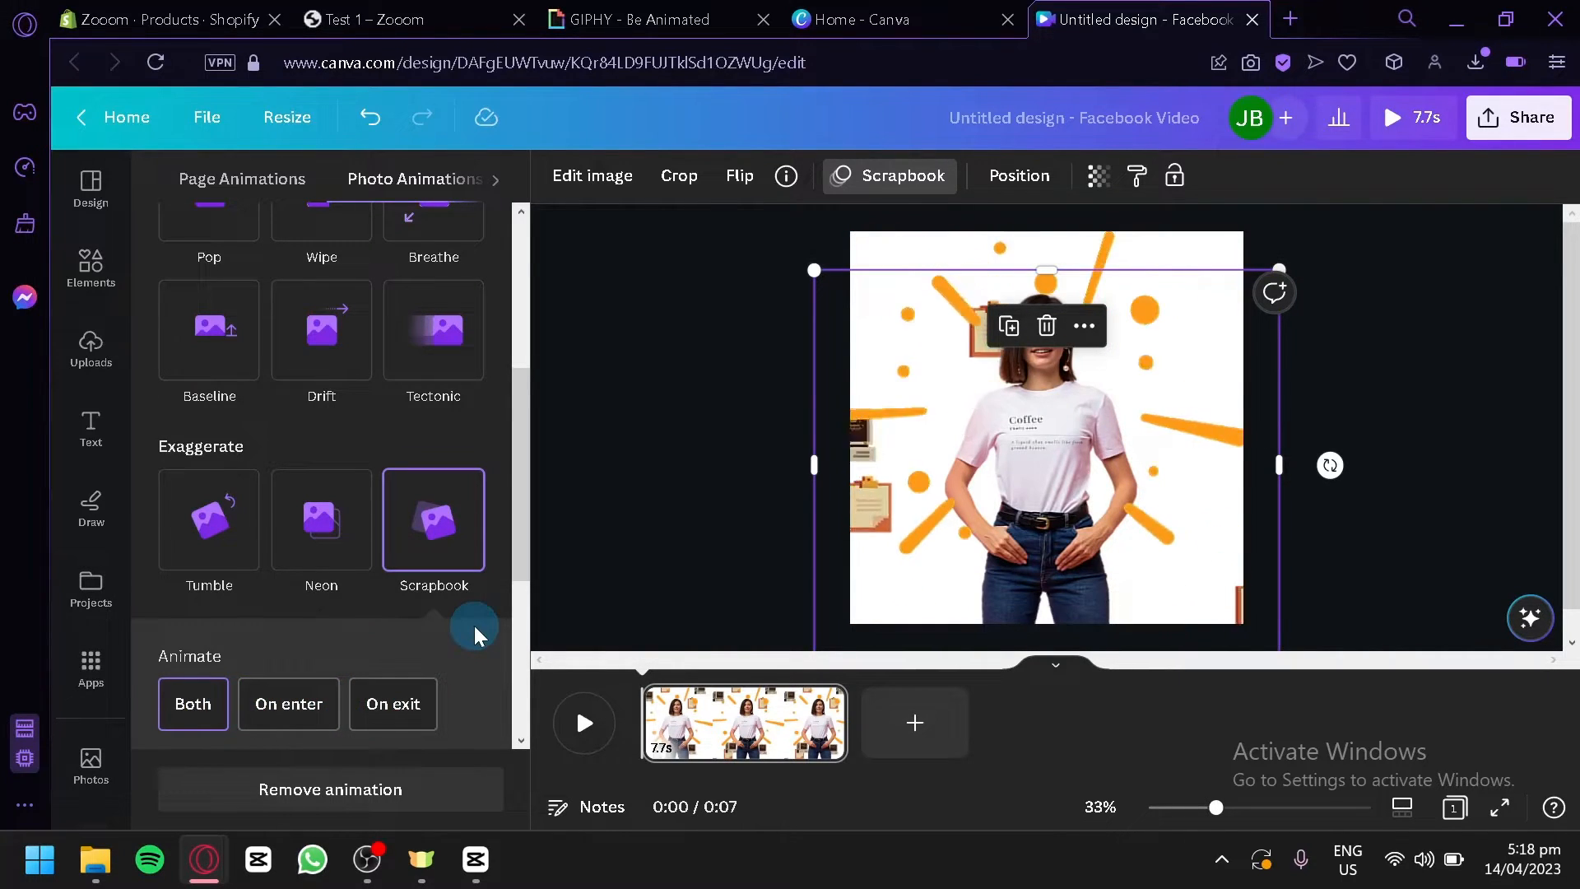
- Shorten the page's duration to 5.7 s
{"action": "left_click", "coordinate": [782, 797]}
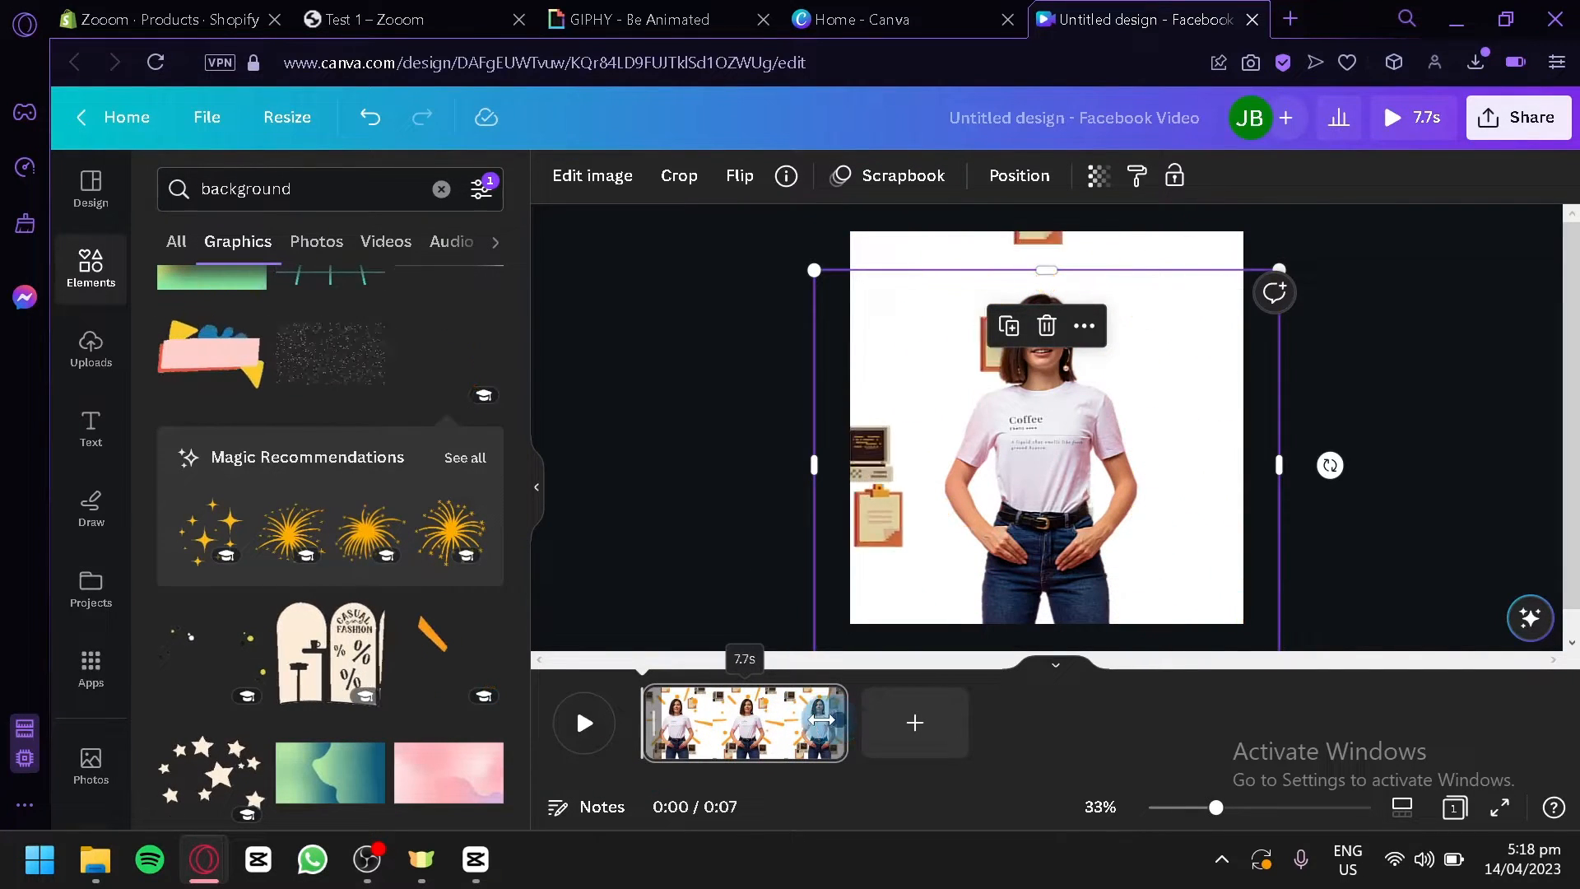
{"action": "left_click_drag", "start_coordinate": [825, 720], "coordinate": [785, 720]}
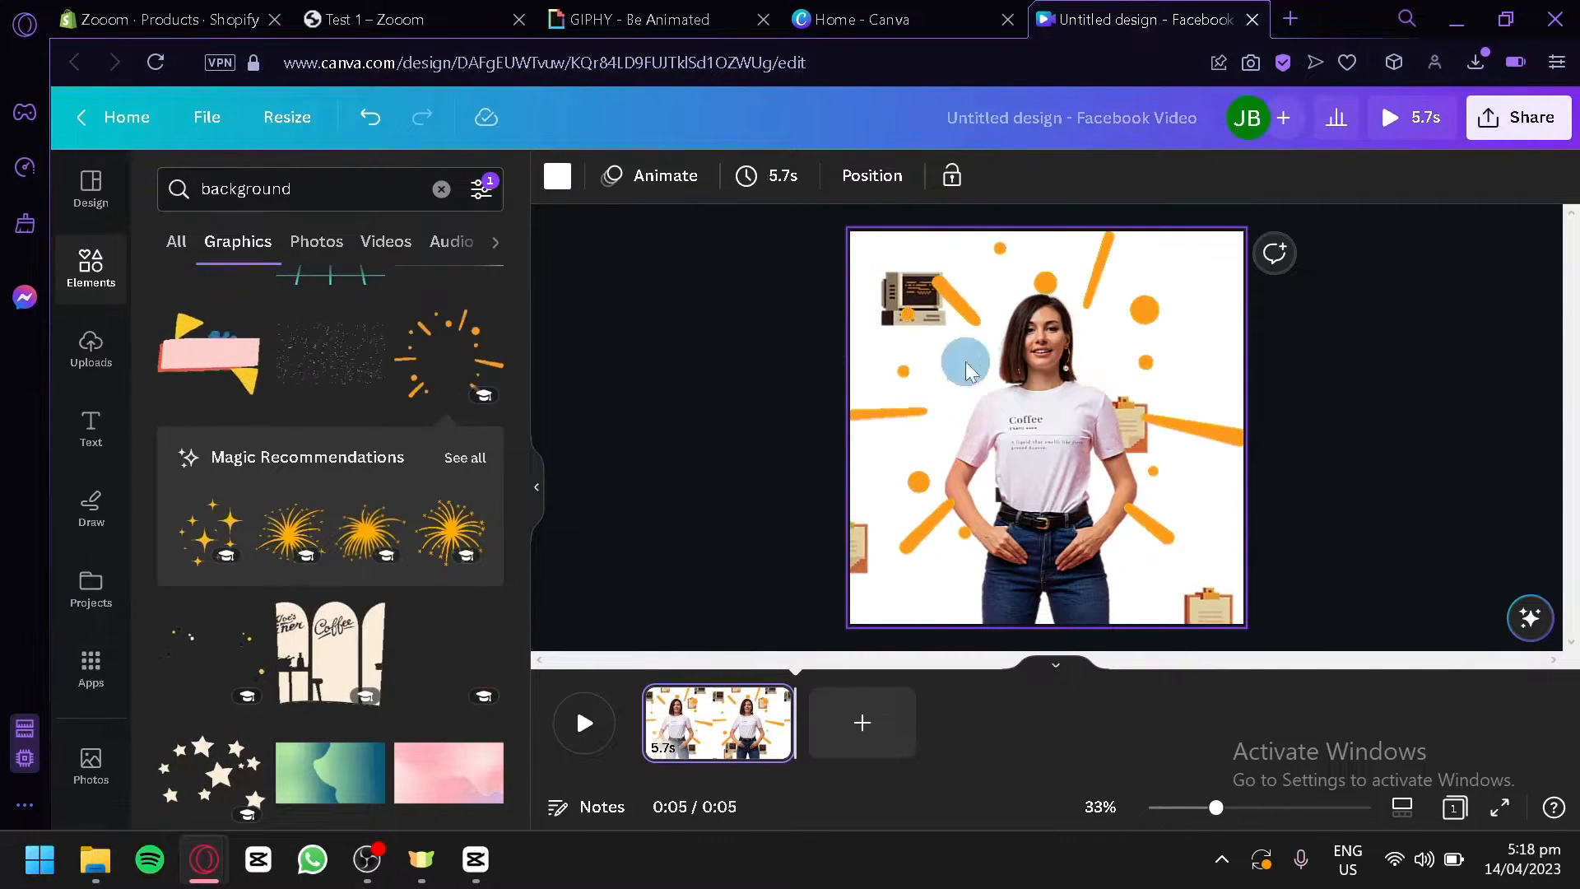
- Download the design as a GIF at 1,080 × 1,080 px
{"action": "left_click", "coordinate": [1541, 120]}
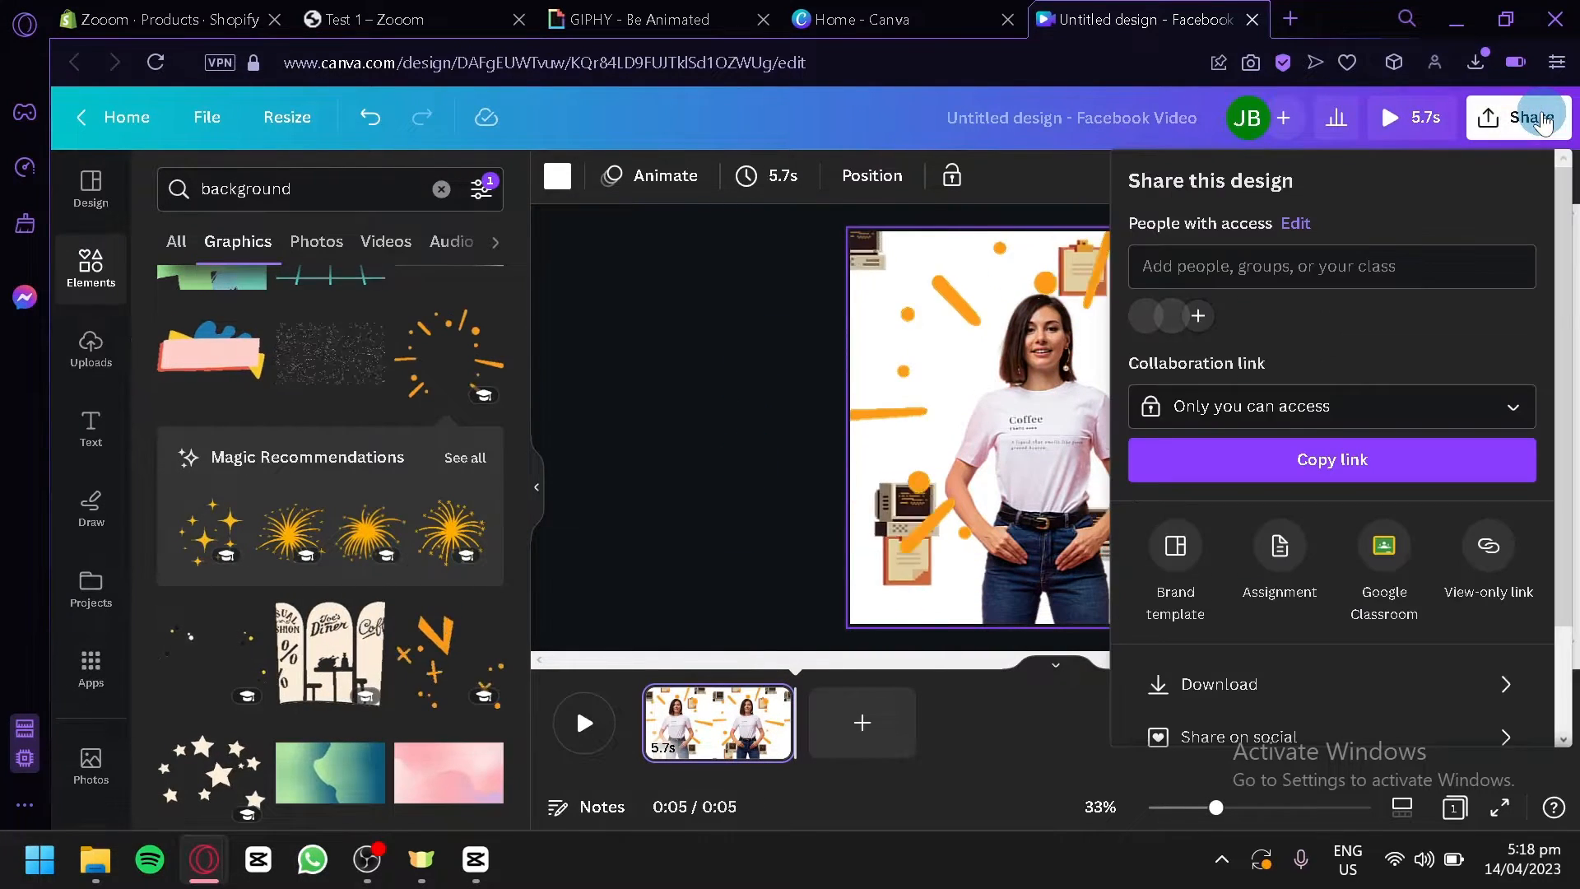
{"action": "left_click", "coordinate": [1333, 664]}
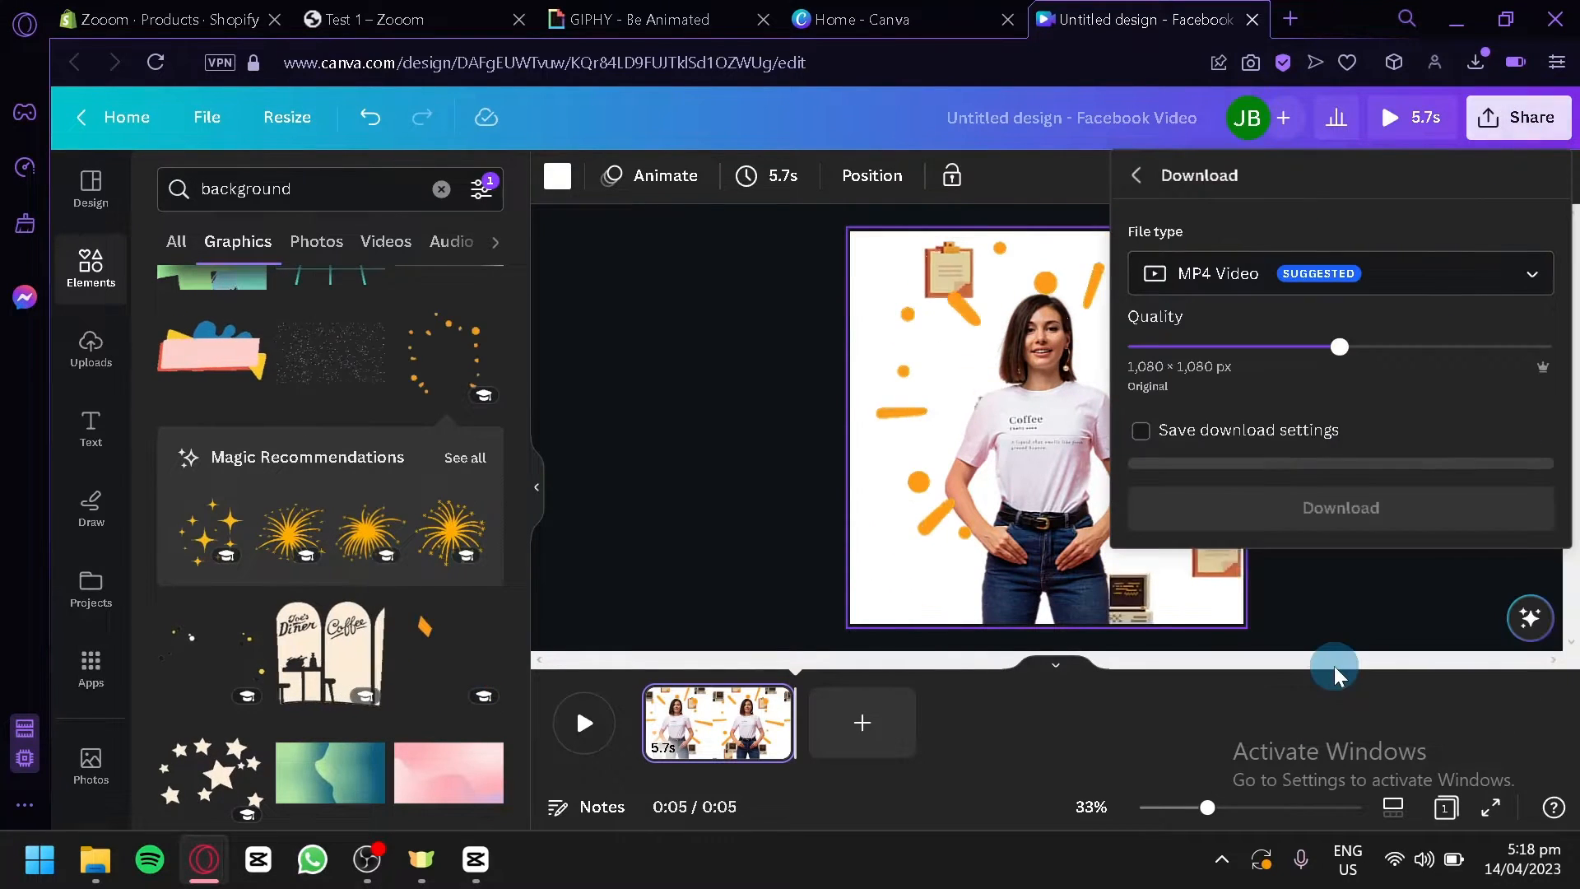
{"action": "left_click", "coordinate": [1334, 272]}
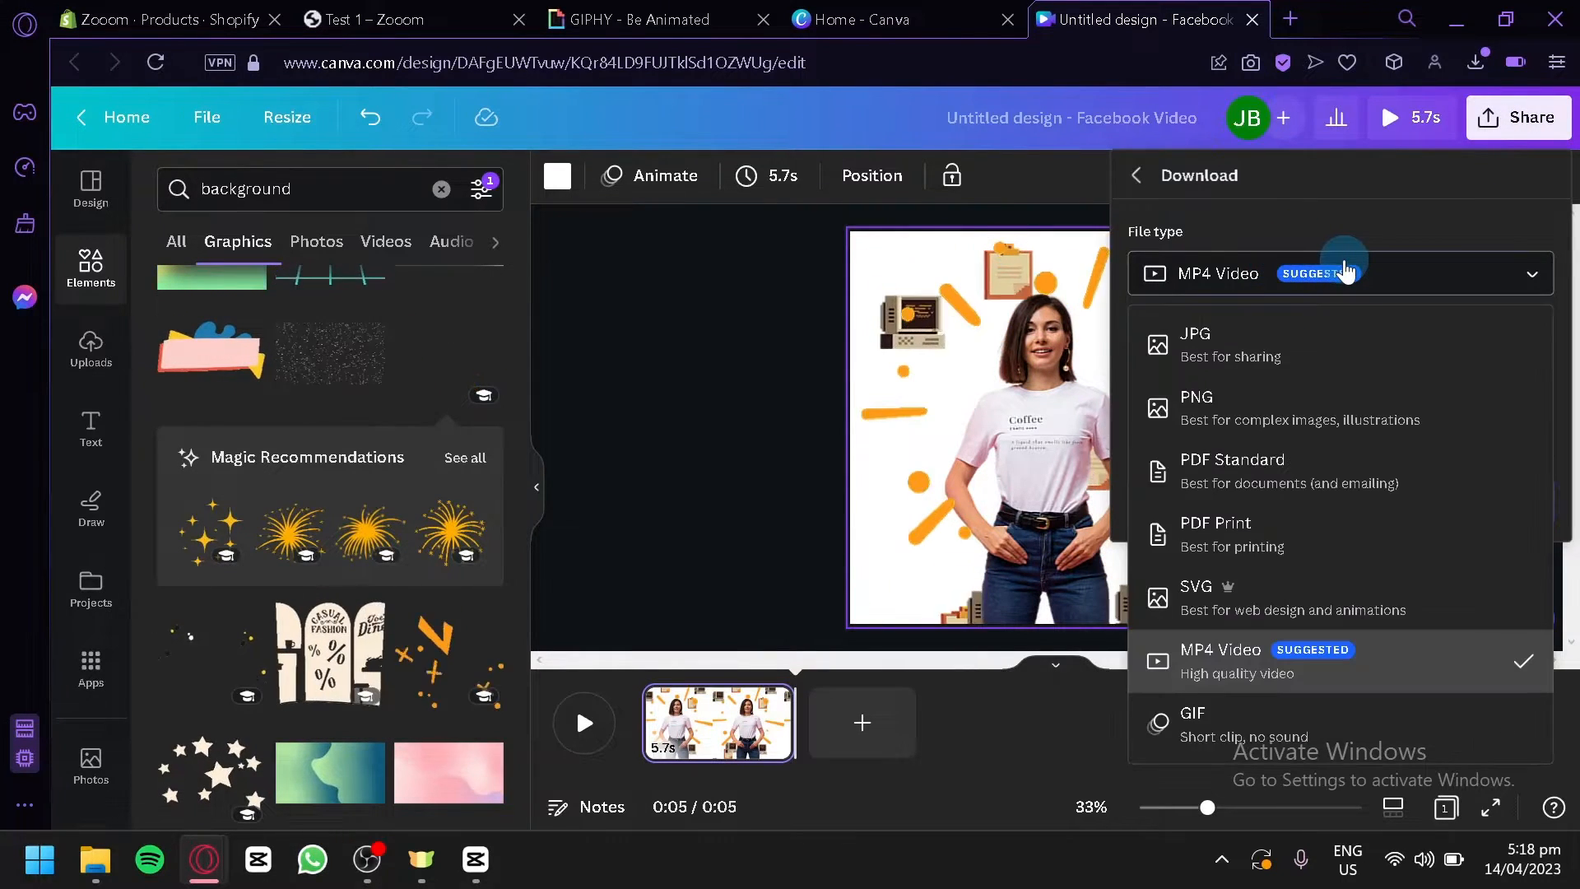
{"action": "left_click", "coordinate": [1248, 731]}
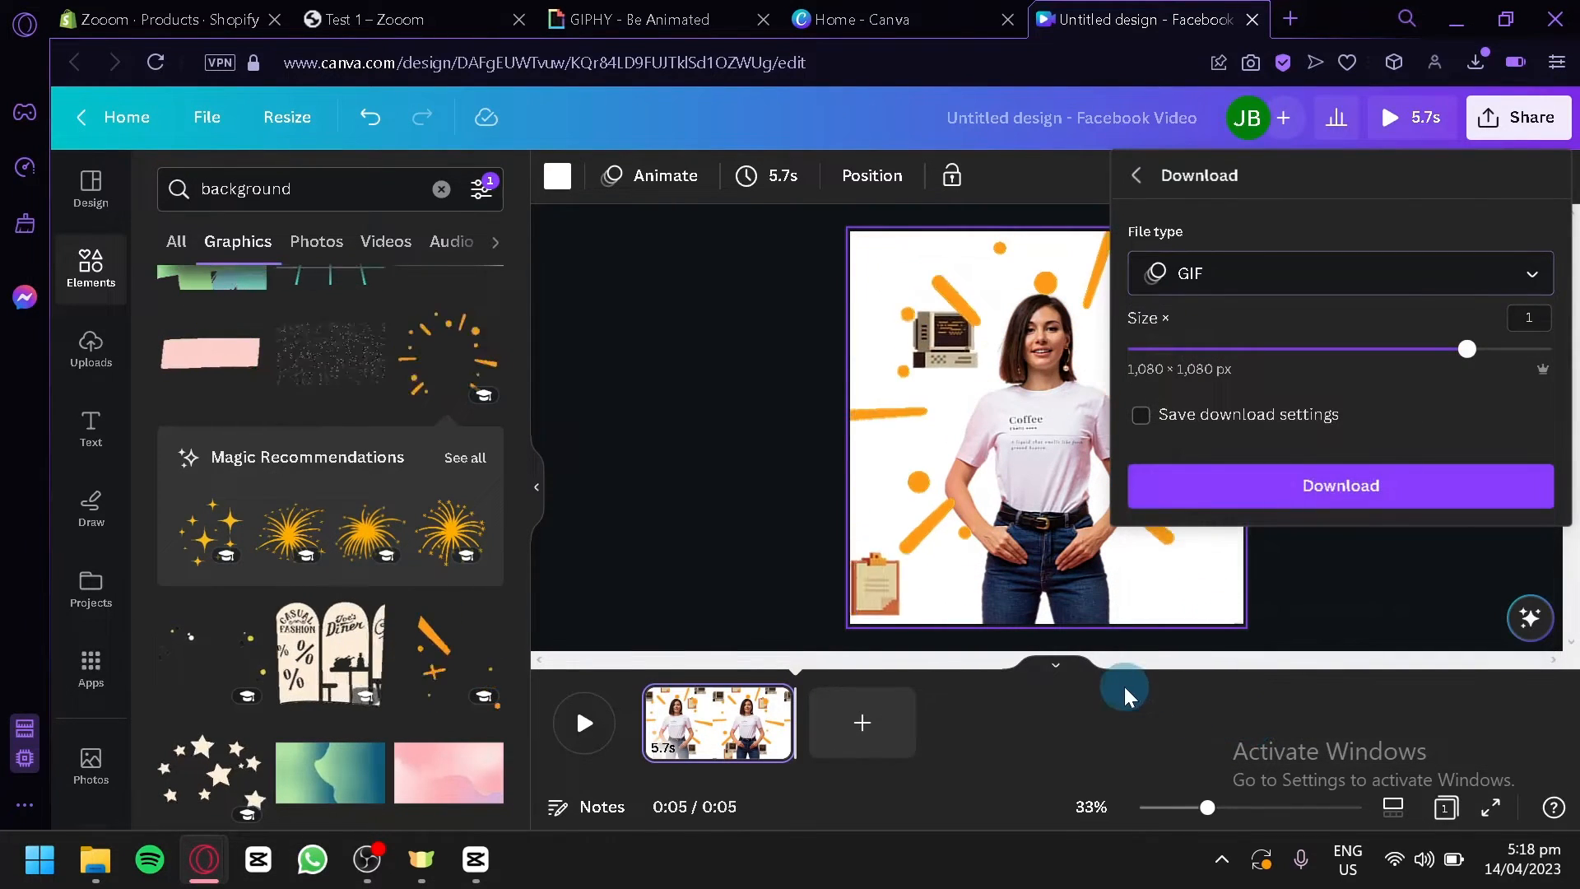
{"action": "left_click", "coordinate": [1307, 500]}
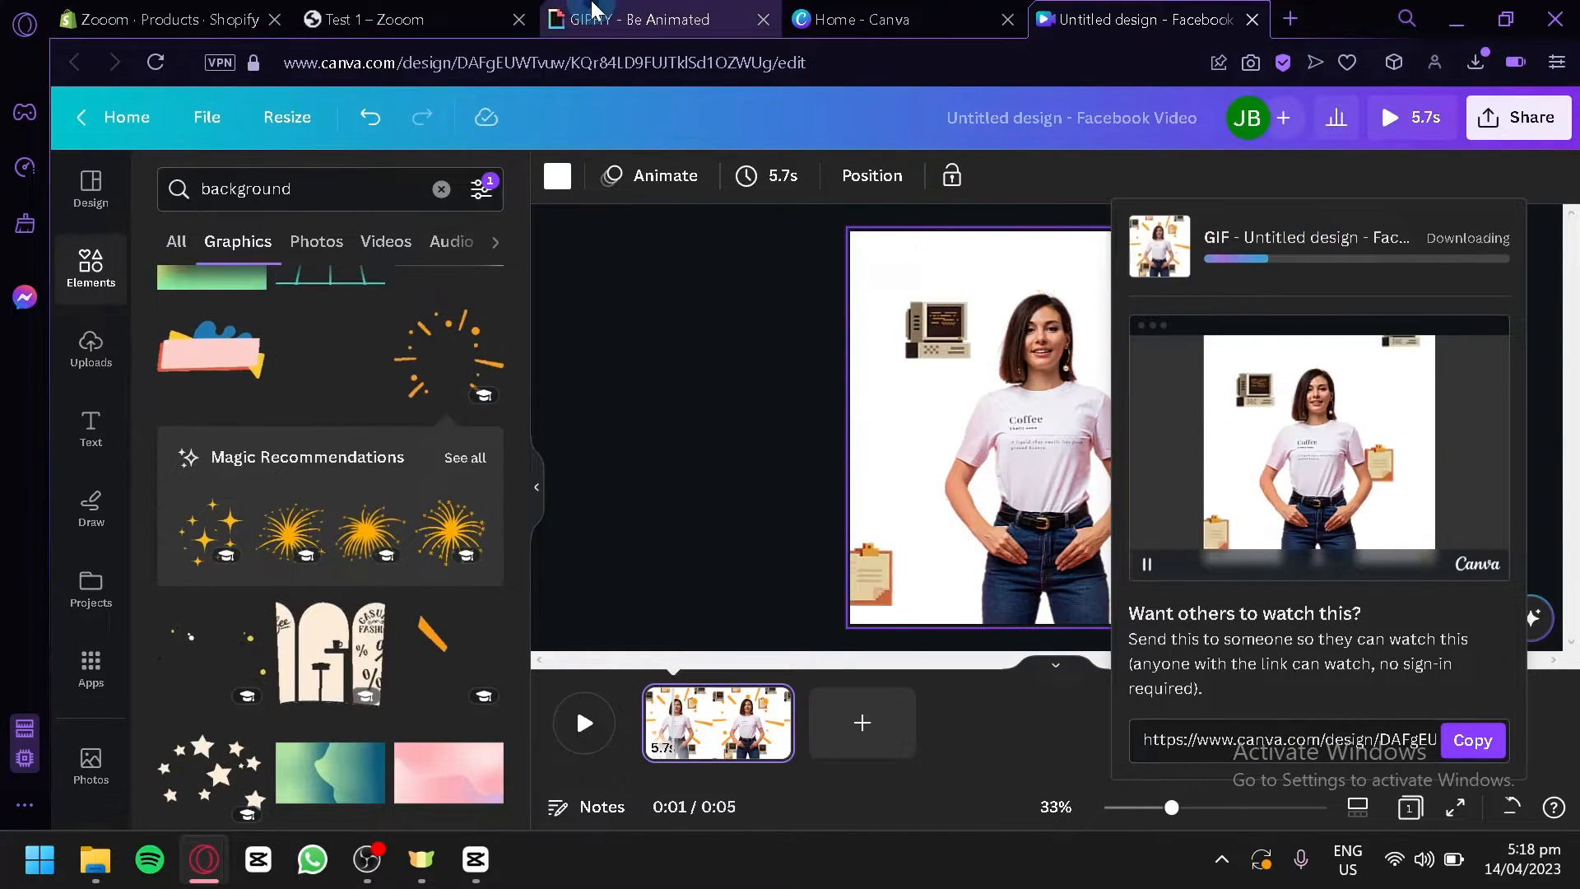
- Switch to GIPHY and open its upload page, checking the GIF's download in Canva before returning there
{"action": "left_click", "coordinate": [592, 14]}
{"action": "scroll", "coordinate": [634, 264], "scroll_direction": "up", "scroll_amount": 10}
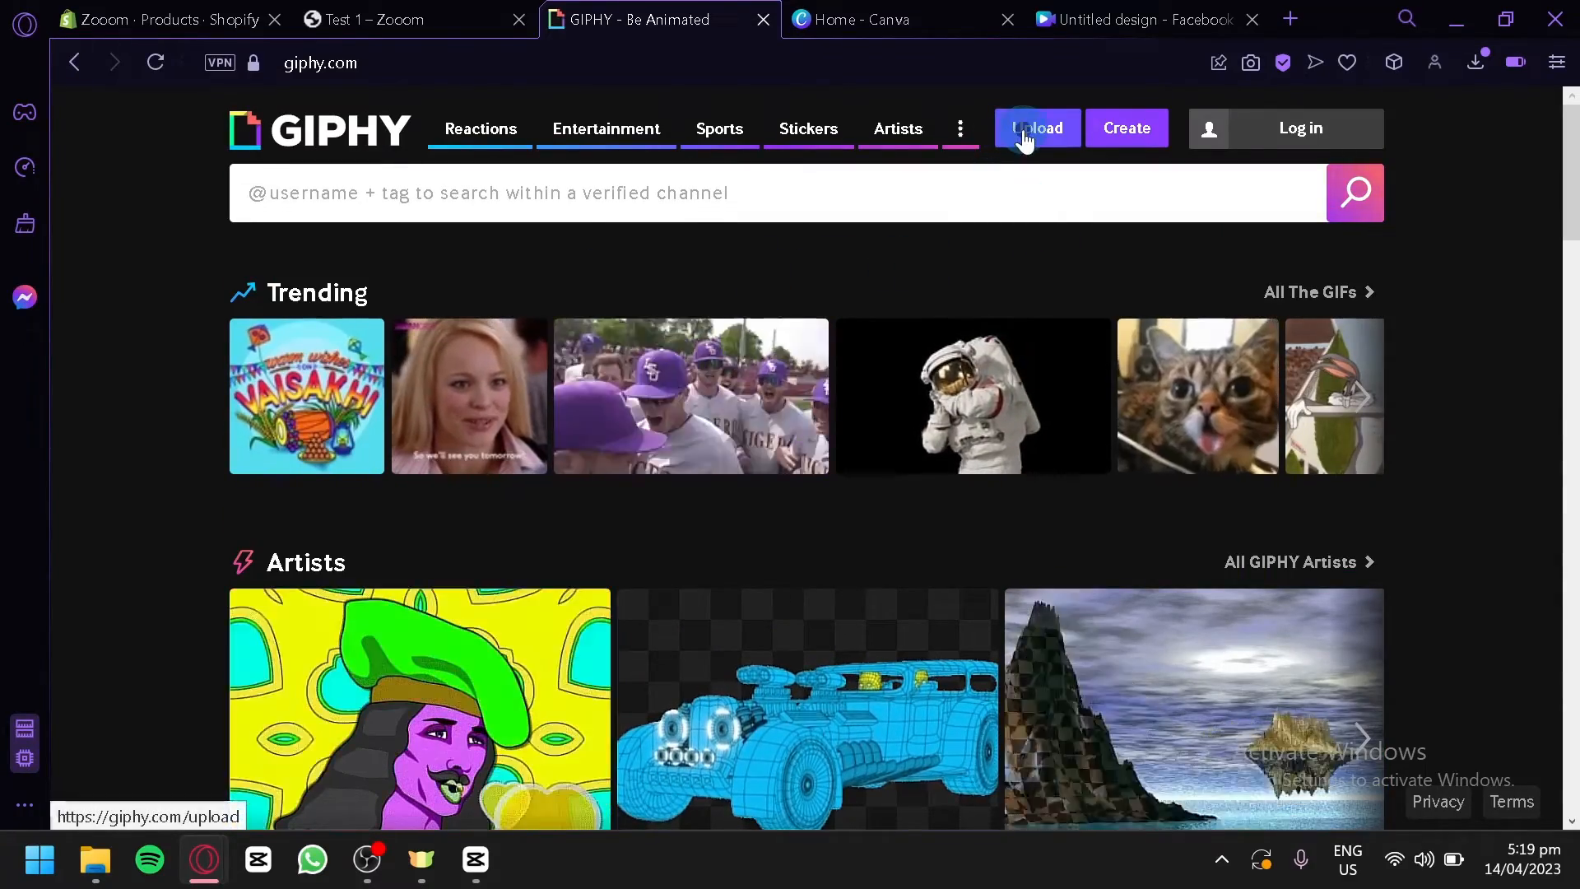
{"action": "left_click", "coordinate": [1023, 130]}
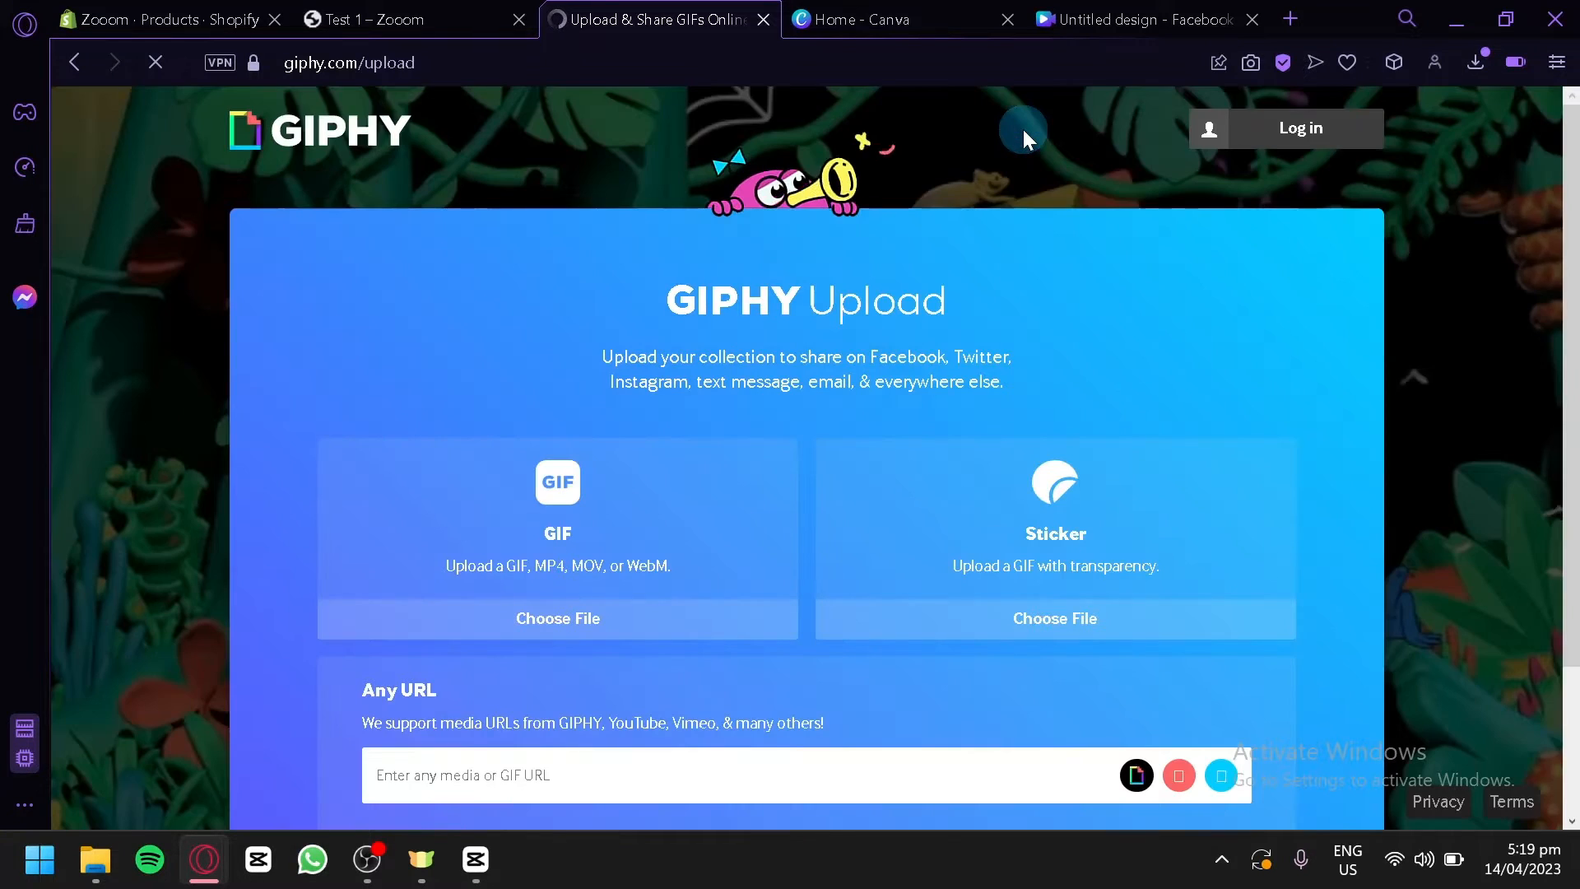
{"action": "scroll", "coordinate": [1147, 403], "scroll_direction": "down", "scroll_amount": 3}
{"action": "scroll", "coordinate": [1162, 595], "scroll_direction": "up", "scroll_amount": 3}
{"action": "scroll", "coordinate": [963, 350], "scroll_direction": "down", "scroll_amount": 3}
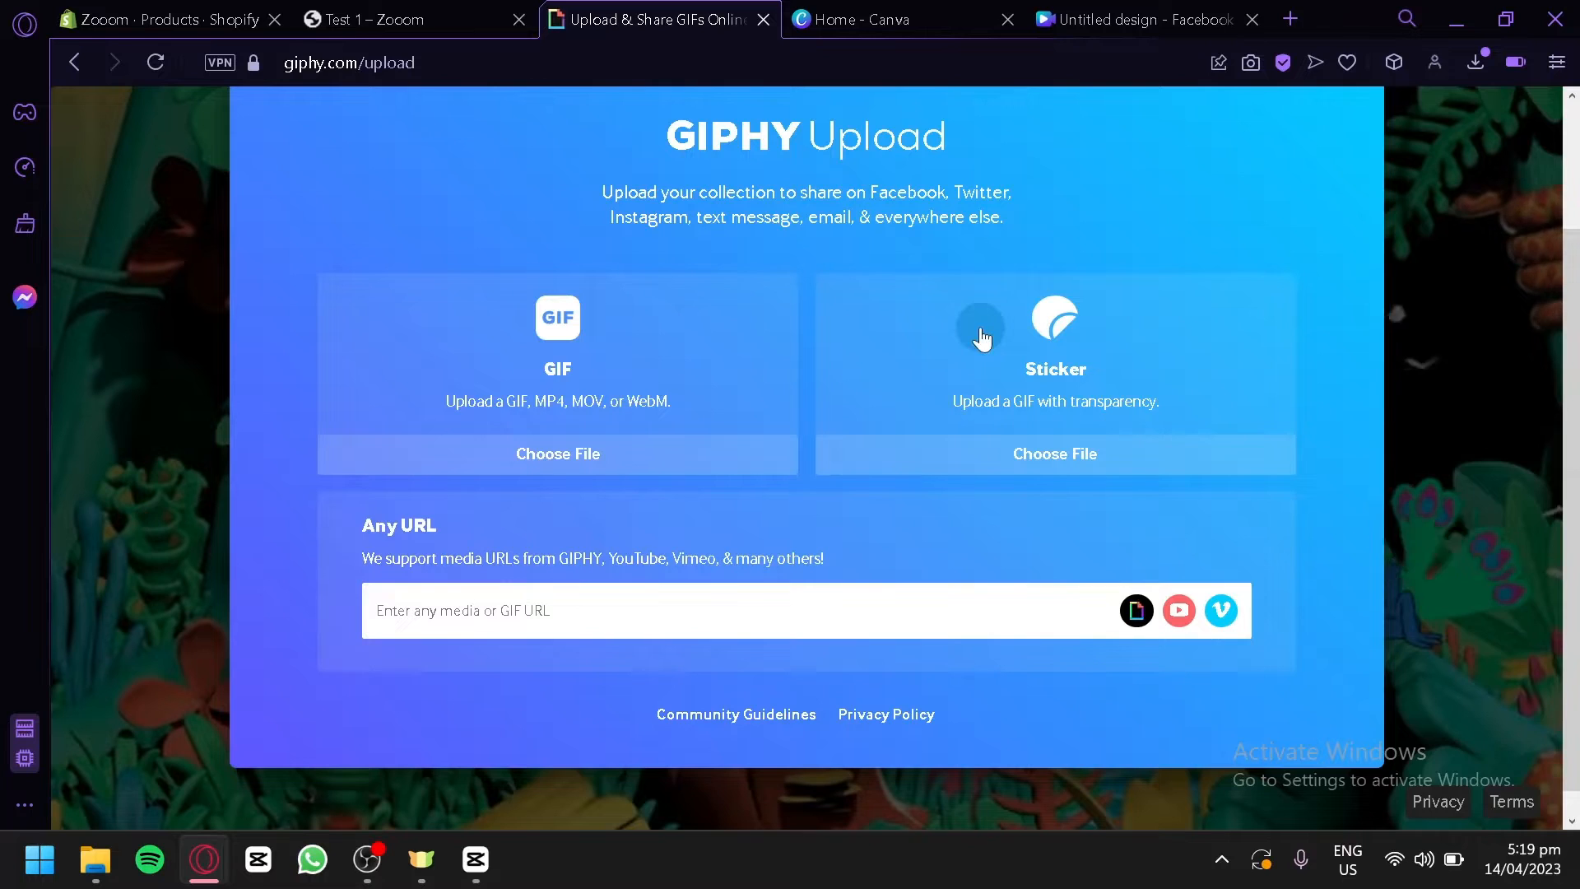
{"action": "left_click", "coordinate": [1111, 15]}
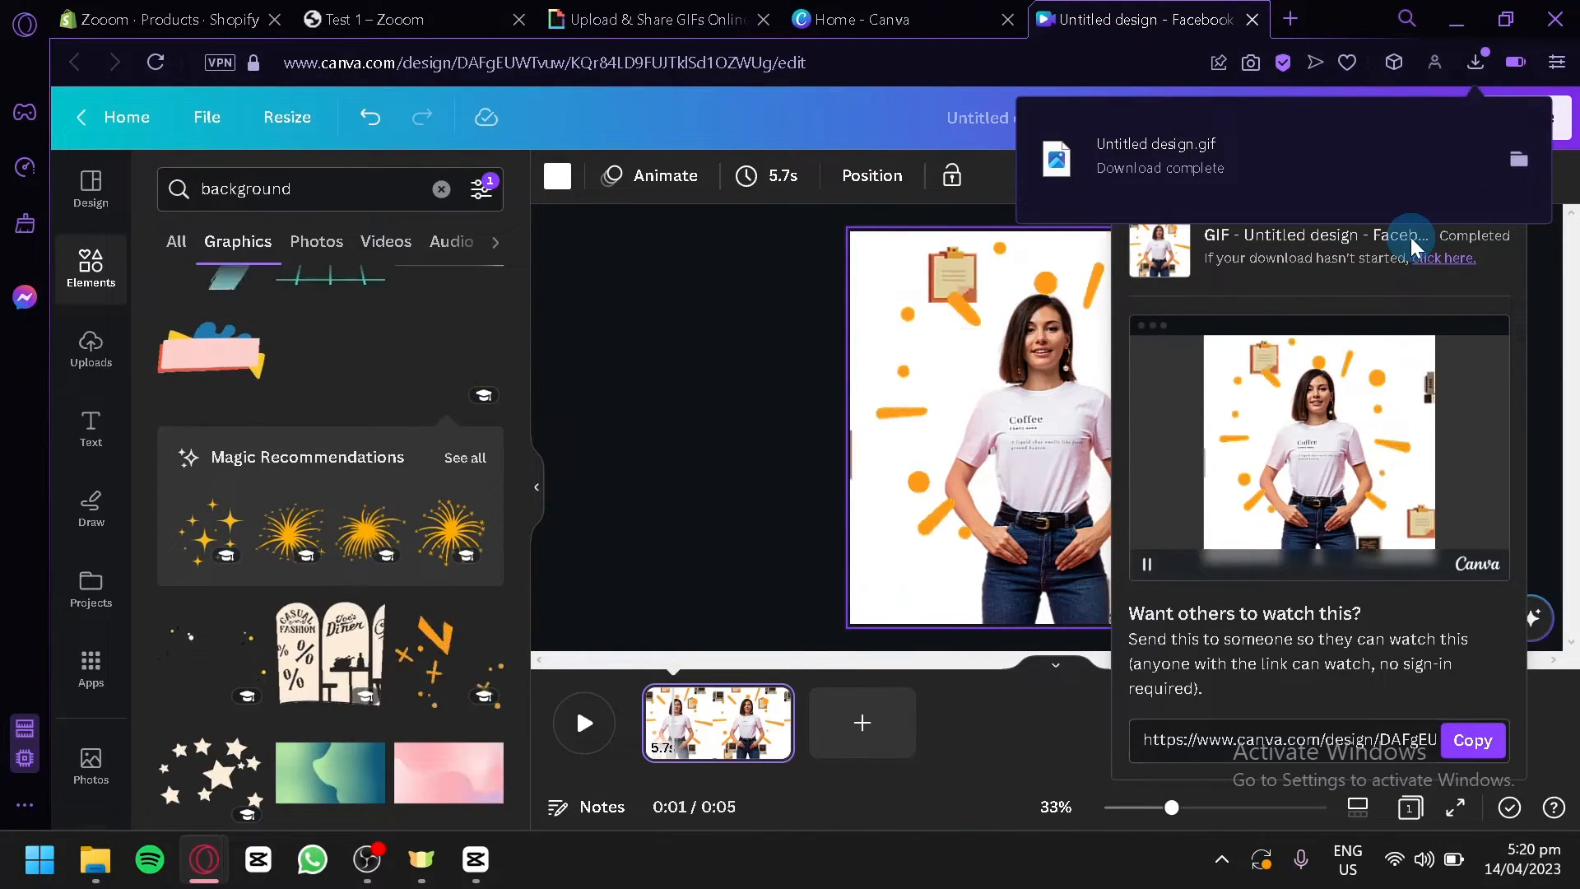
{"action": "left_click", "coordinate": [691, 12]}
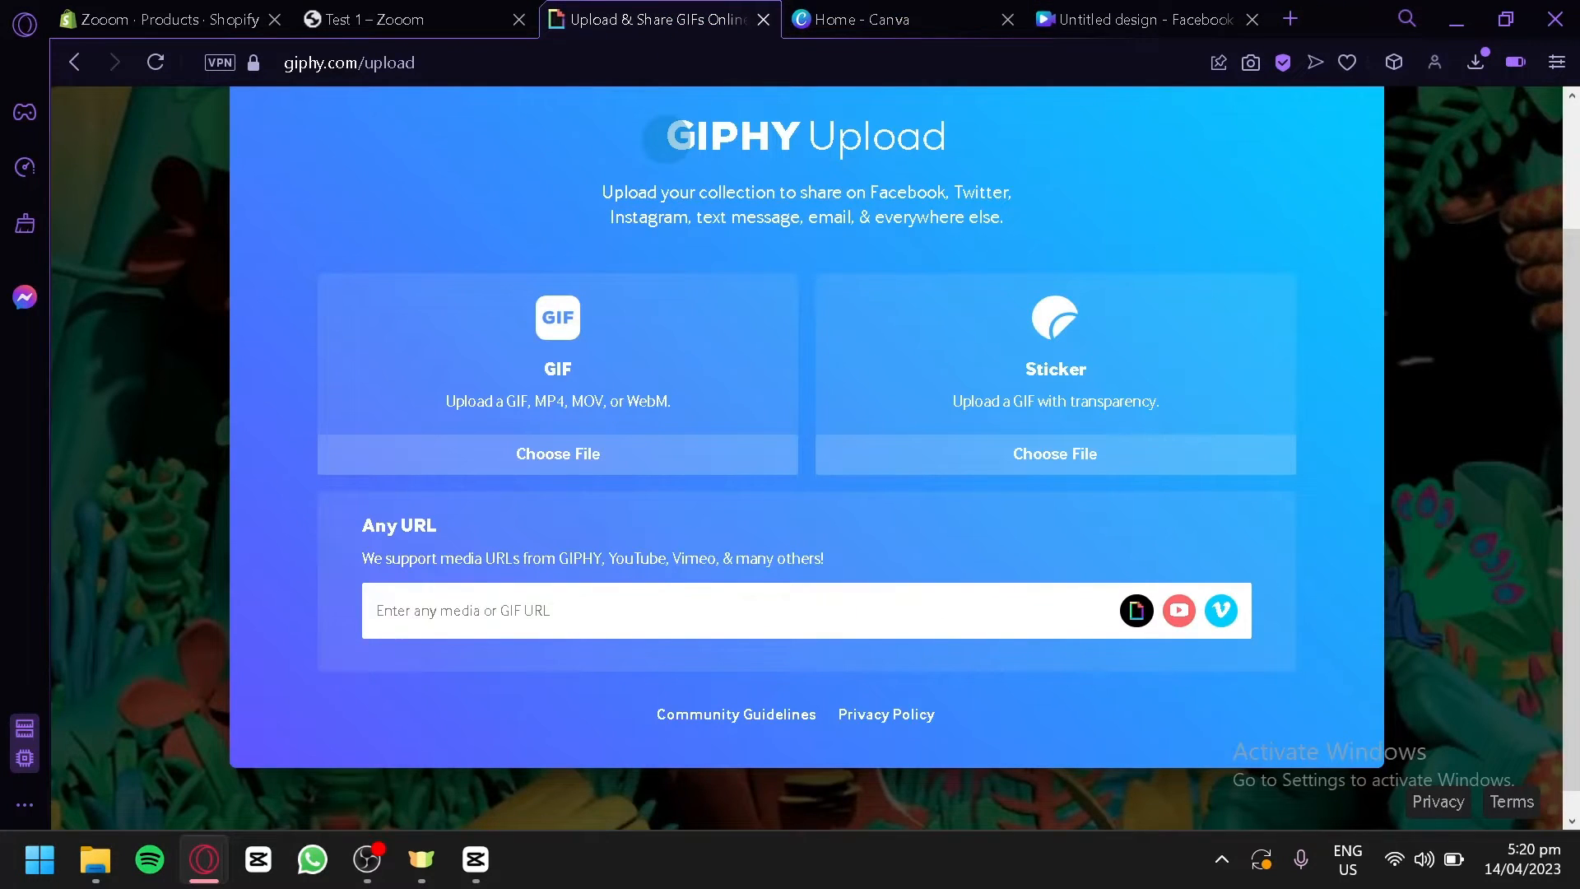
- Choose Untitled design.gif as the GIF to upload and create a GIPHY account for the upload
{"action": "left_click", "coordinate": [550, 452]}
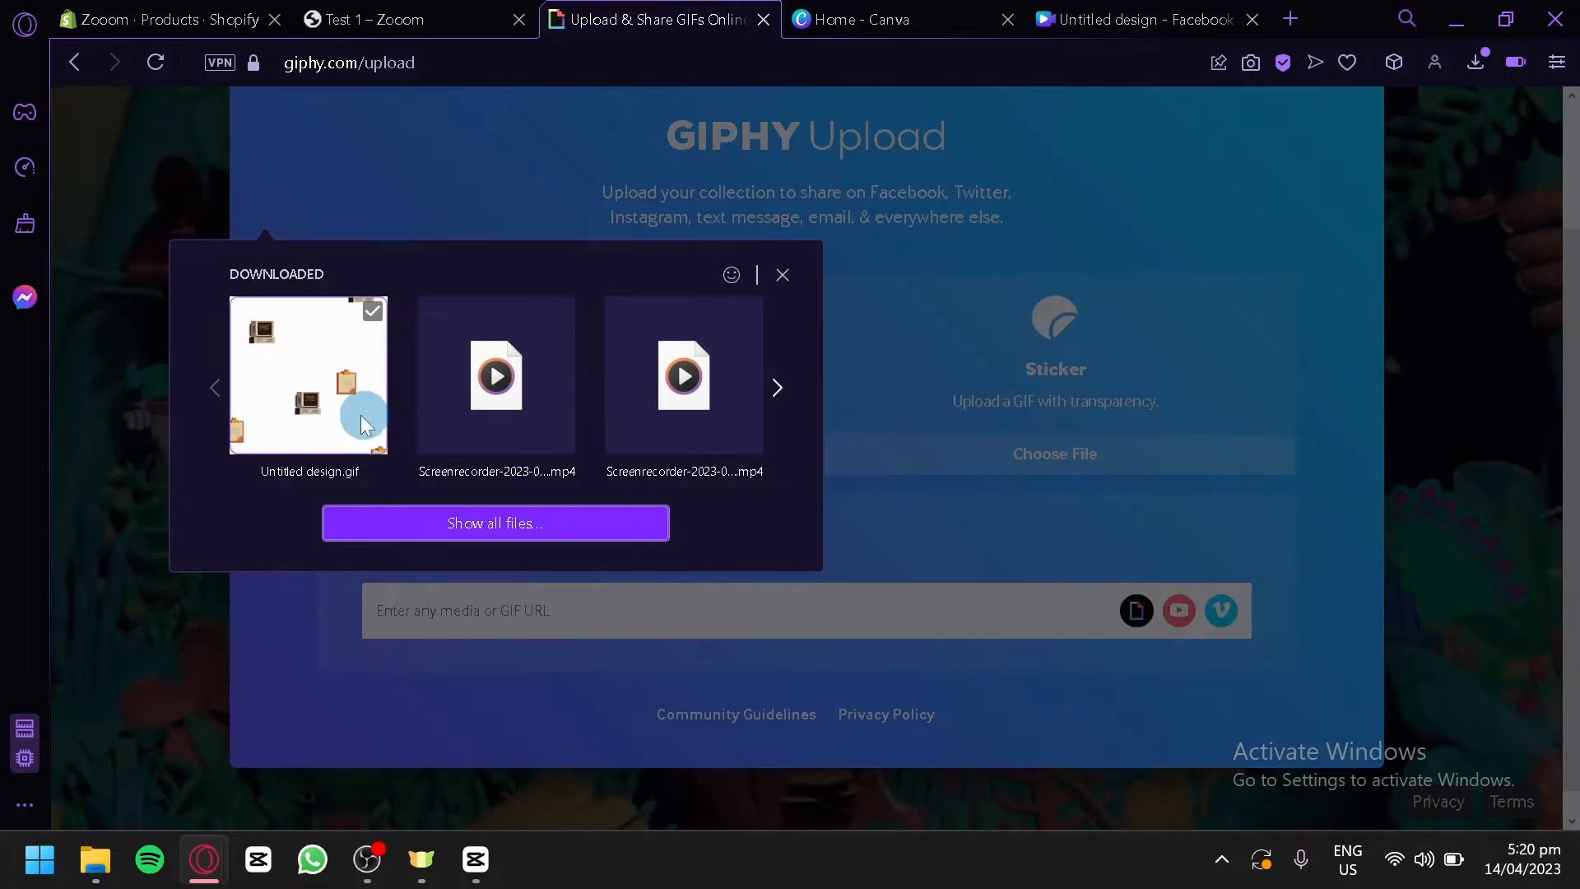
{"action": "left_click", "coordinate": [364, 415]}
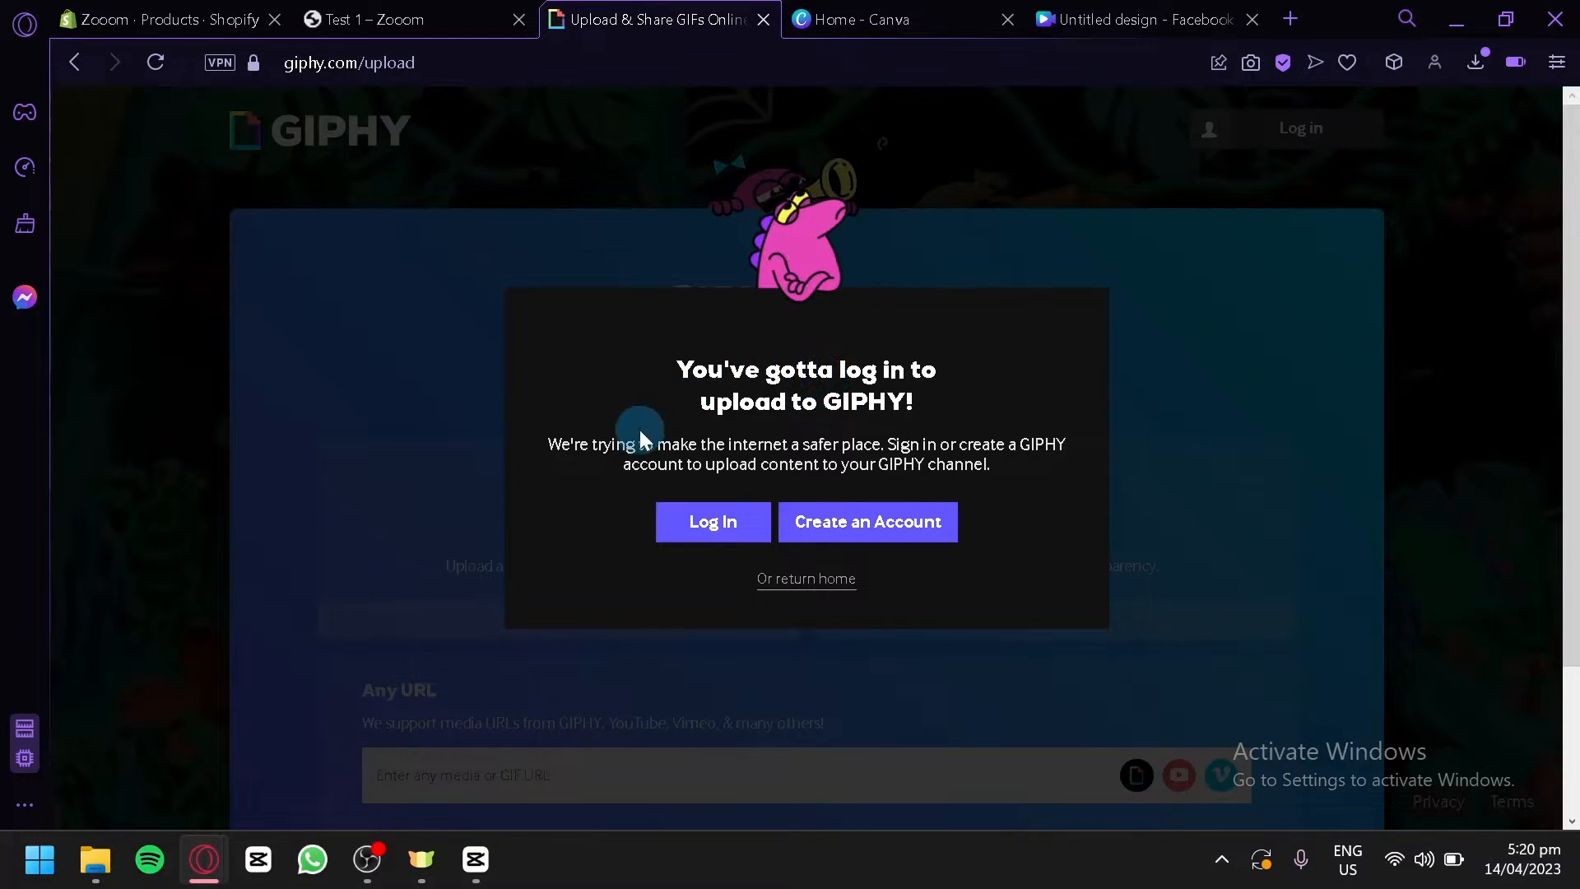
{"action": "left_click", "coordinate": [897, 533]}
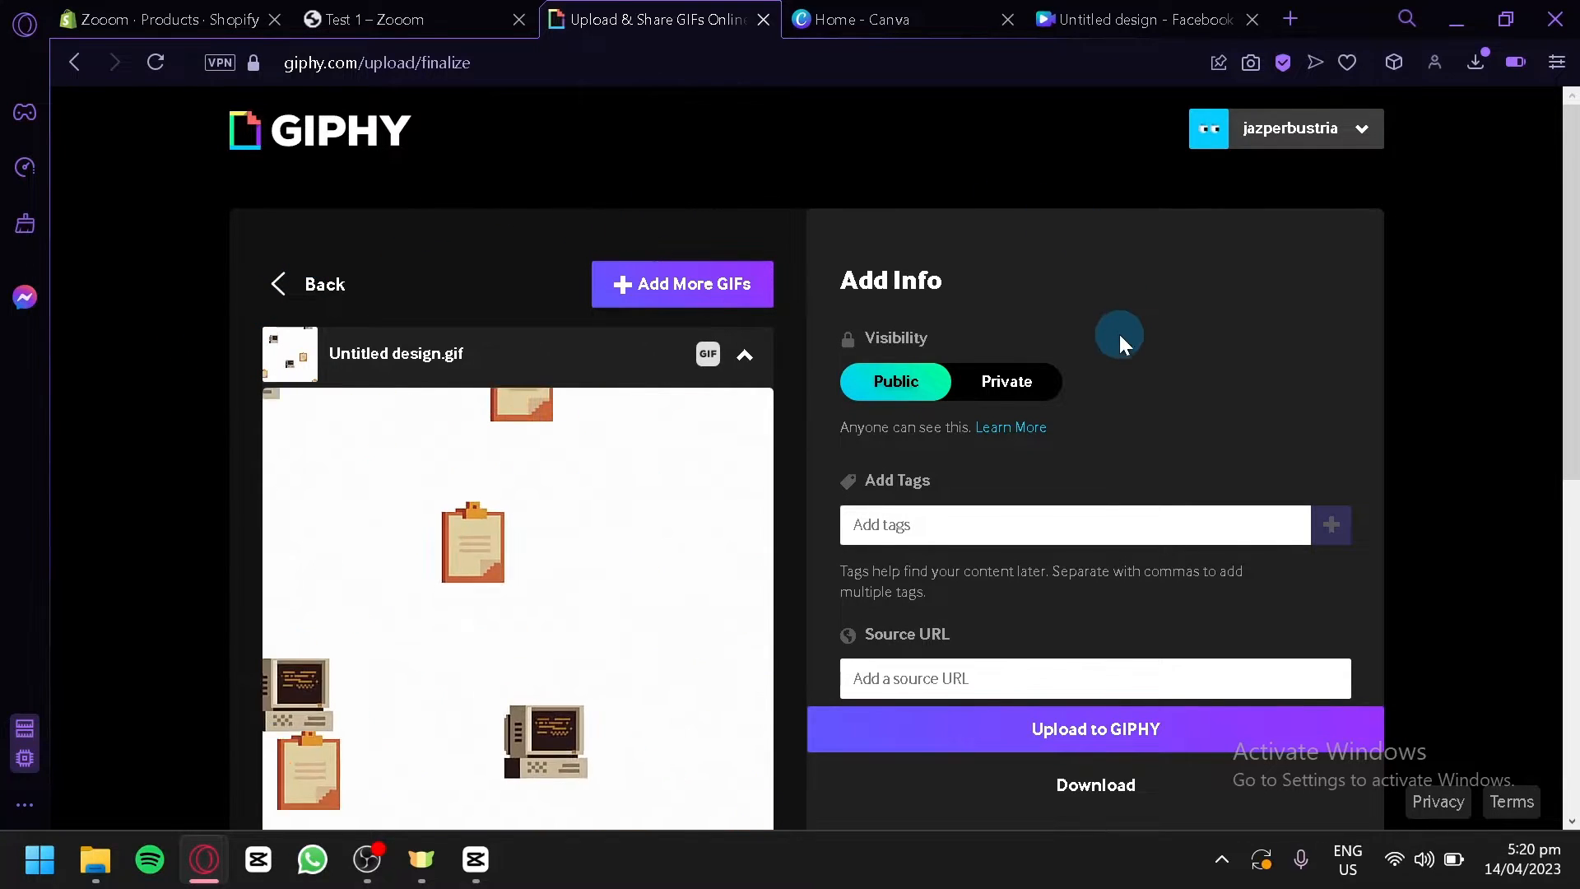
- Review the upload info and upload the GIF to GIPHY with Public visibility and no tags or source URL
{"action": "scroll", "coordinate": [1119, 334], "scroll_direction": "down", "scroll_amount": 2}
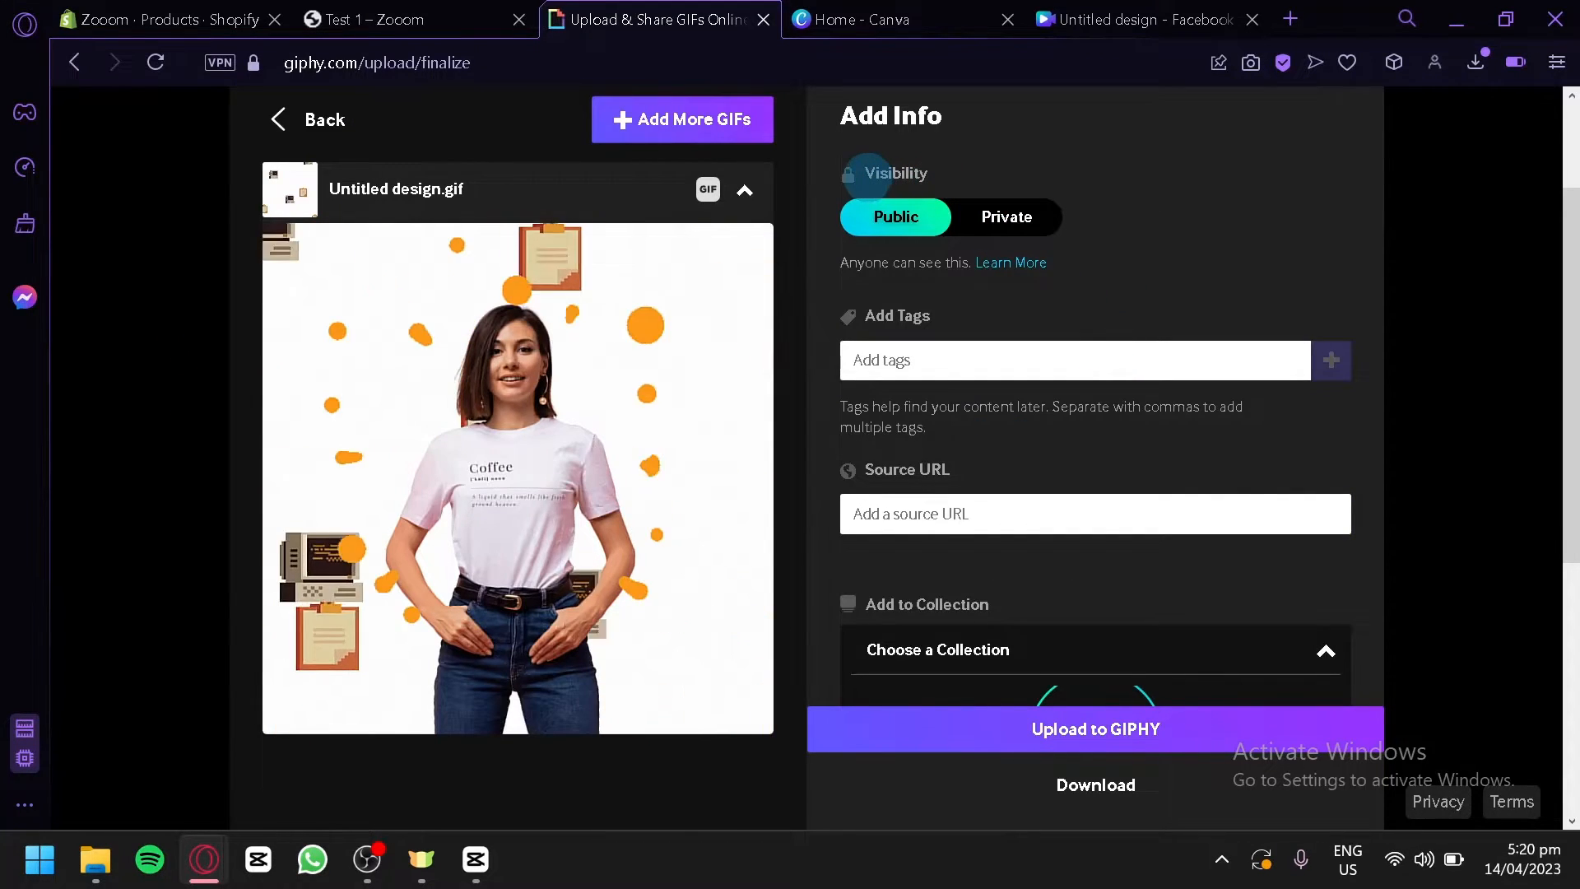
{"action": "scroll", "coordinate": [917, 306], "scroll_direction": "down", "scroll_amount": 2}
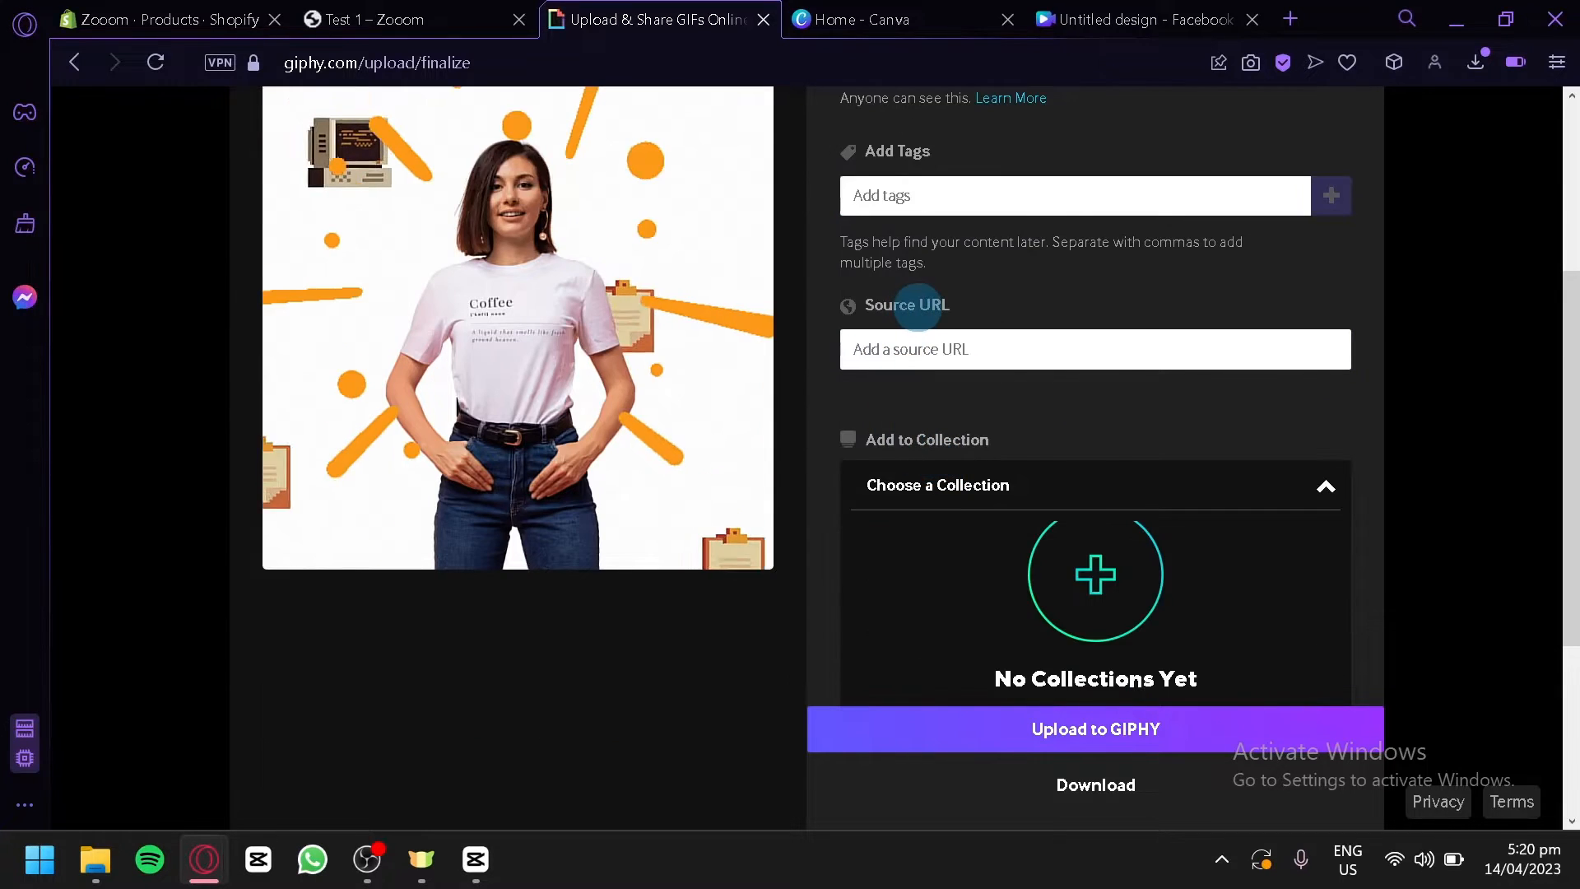
{"action": "scroll", "coordinate": [930, 315], "scroll_direction": "down", "scroll_amount": 2}
{"action": "scroll", "coordinate": [1070, 362], "scroll_direction": "down", "scroll_amount": 2}
{"action": "scroll", "coordinate": [832, 581], "scroll_direction": "up", "scroll_amount": 4}
{"action": "scroll", "coordinate": [905, 625], "scroll_direction": "down", "scroll_amount": 4}
{"action": "left_click", "coordinate": [980, 610]}
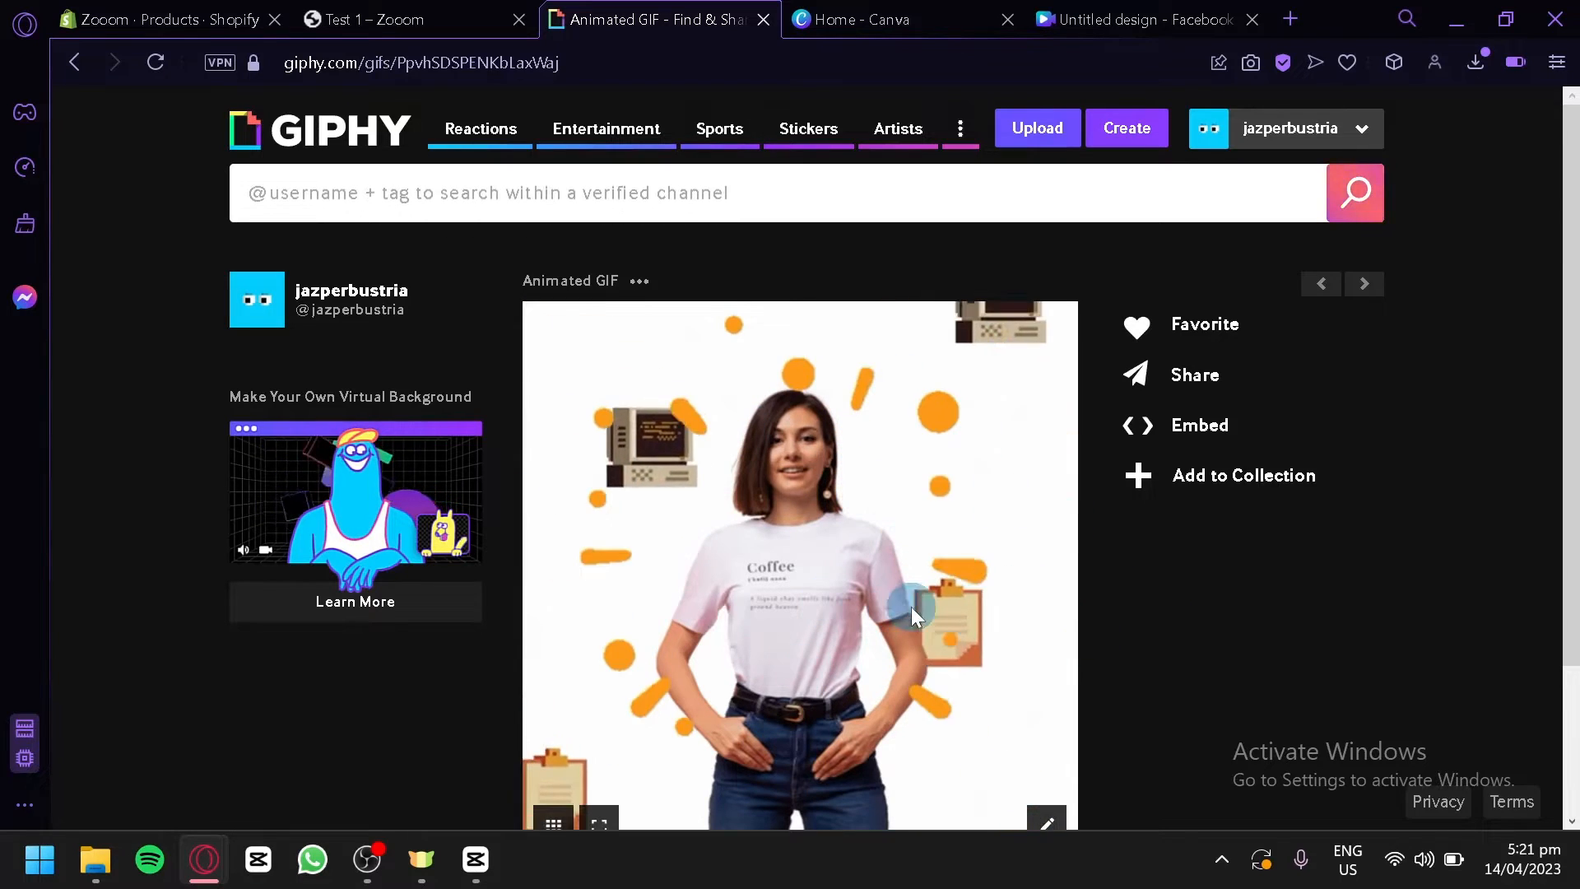
- Open the embed options for the uploaded GIF and copy its embed code with Responsive off
{"action": "scroll", "coordinate": [1198, 650], "scroll_direction": "down", "scroll_amount": 2}
{"action": "scroll", "coordinate": [1198, 650], "scroll_direction": "up", "scroll_amount": 2}
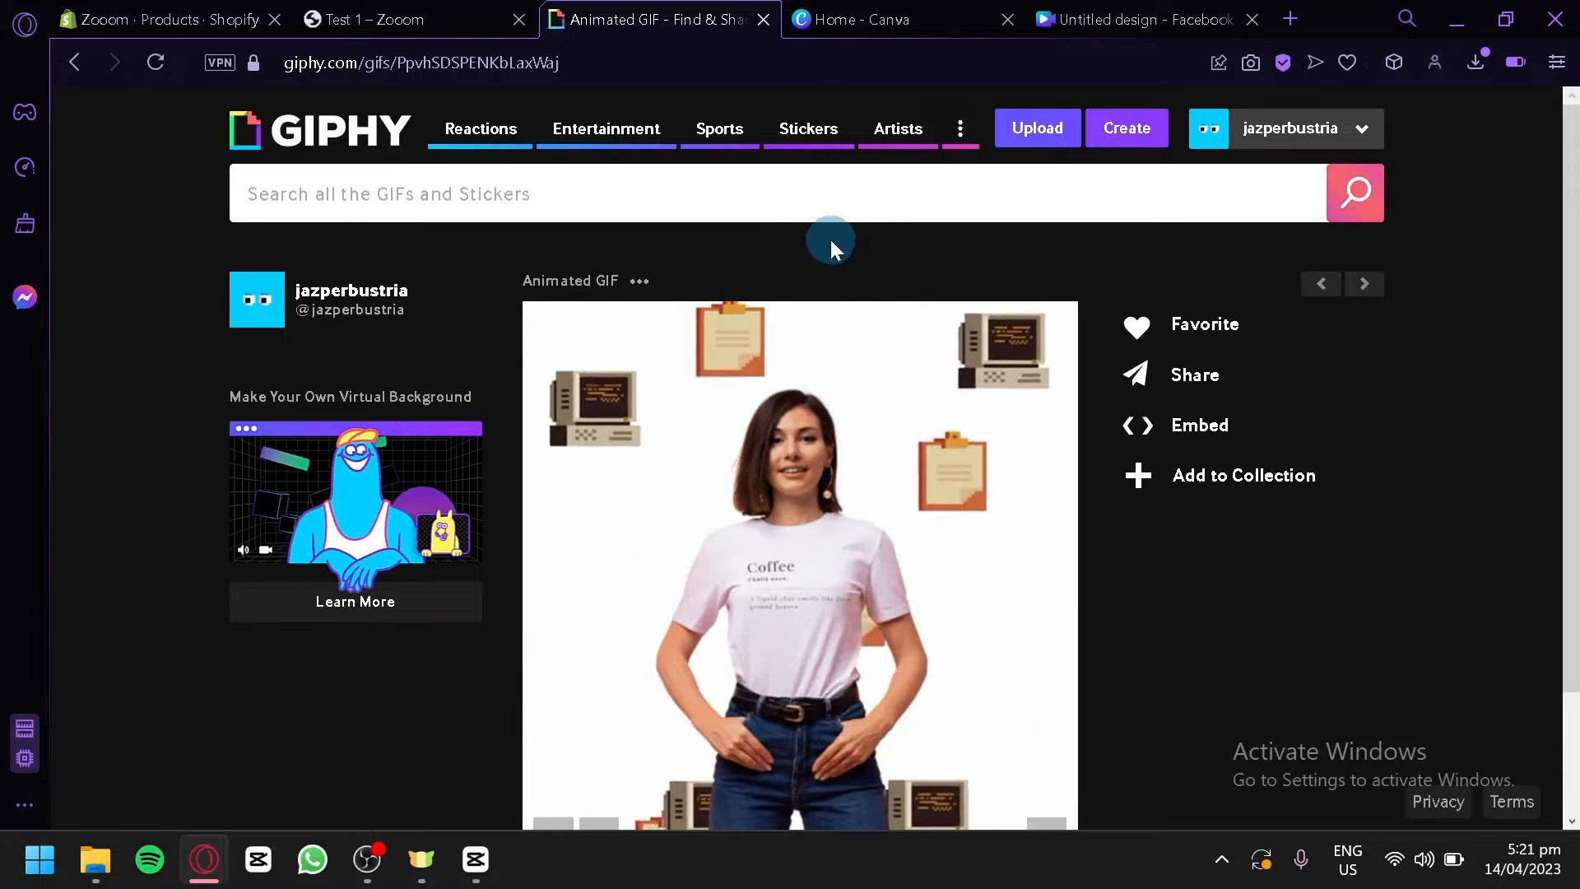
{"action": "left_click", "coordinate": [1204, 427]}
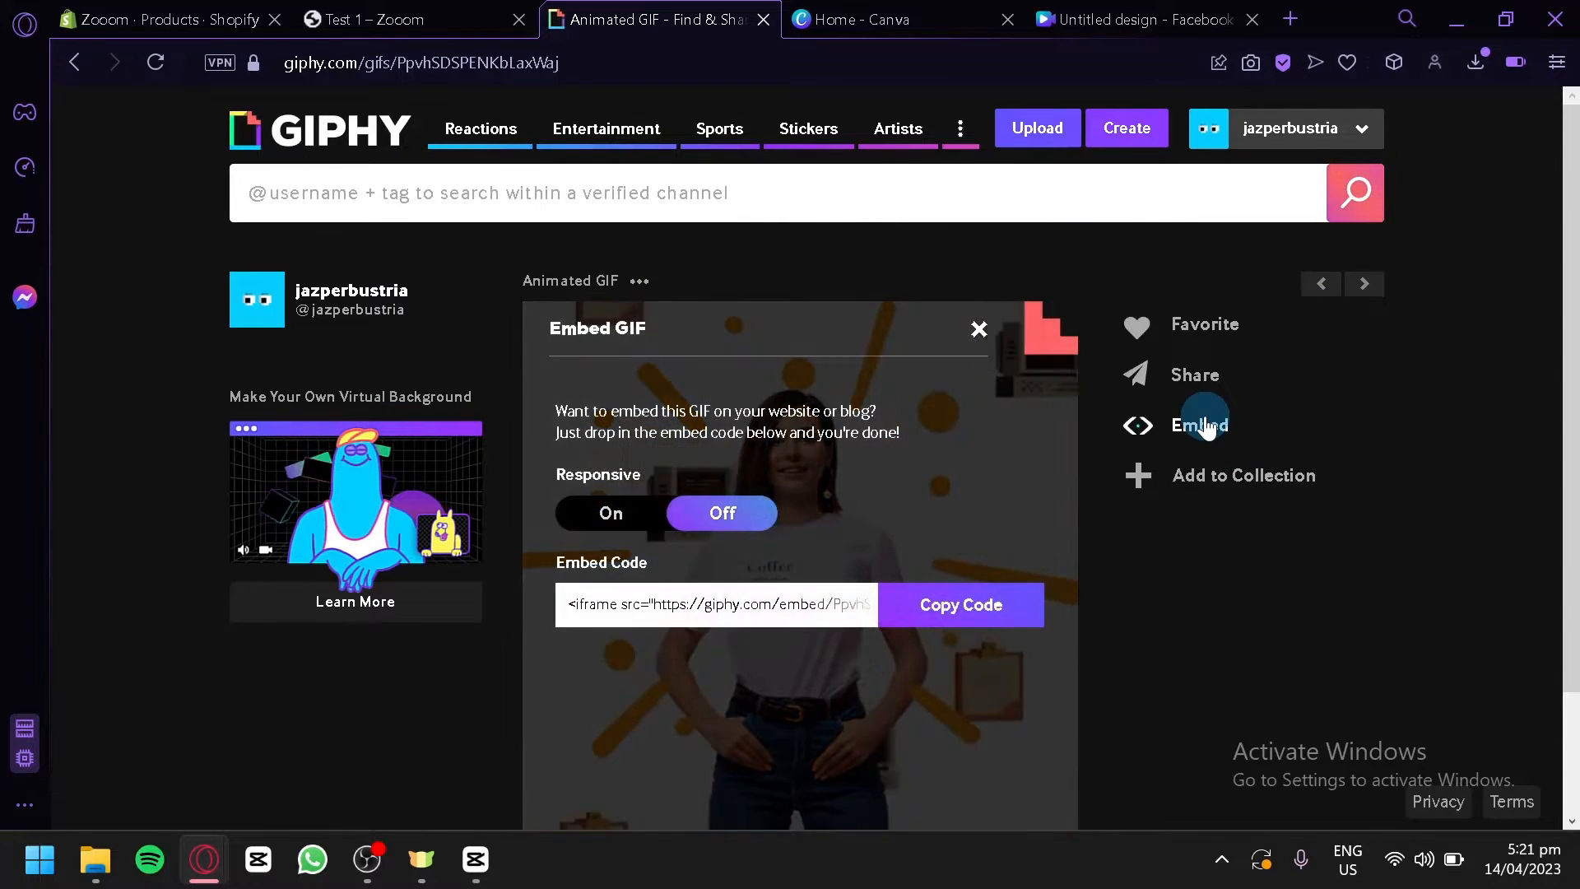
{"action": "left_click", "coordinate": [937, 618]}
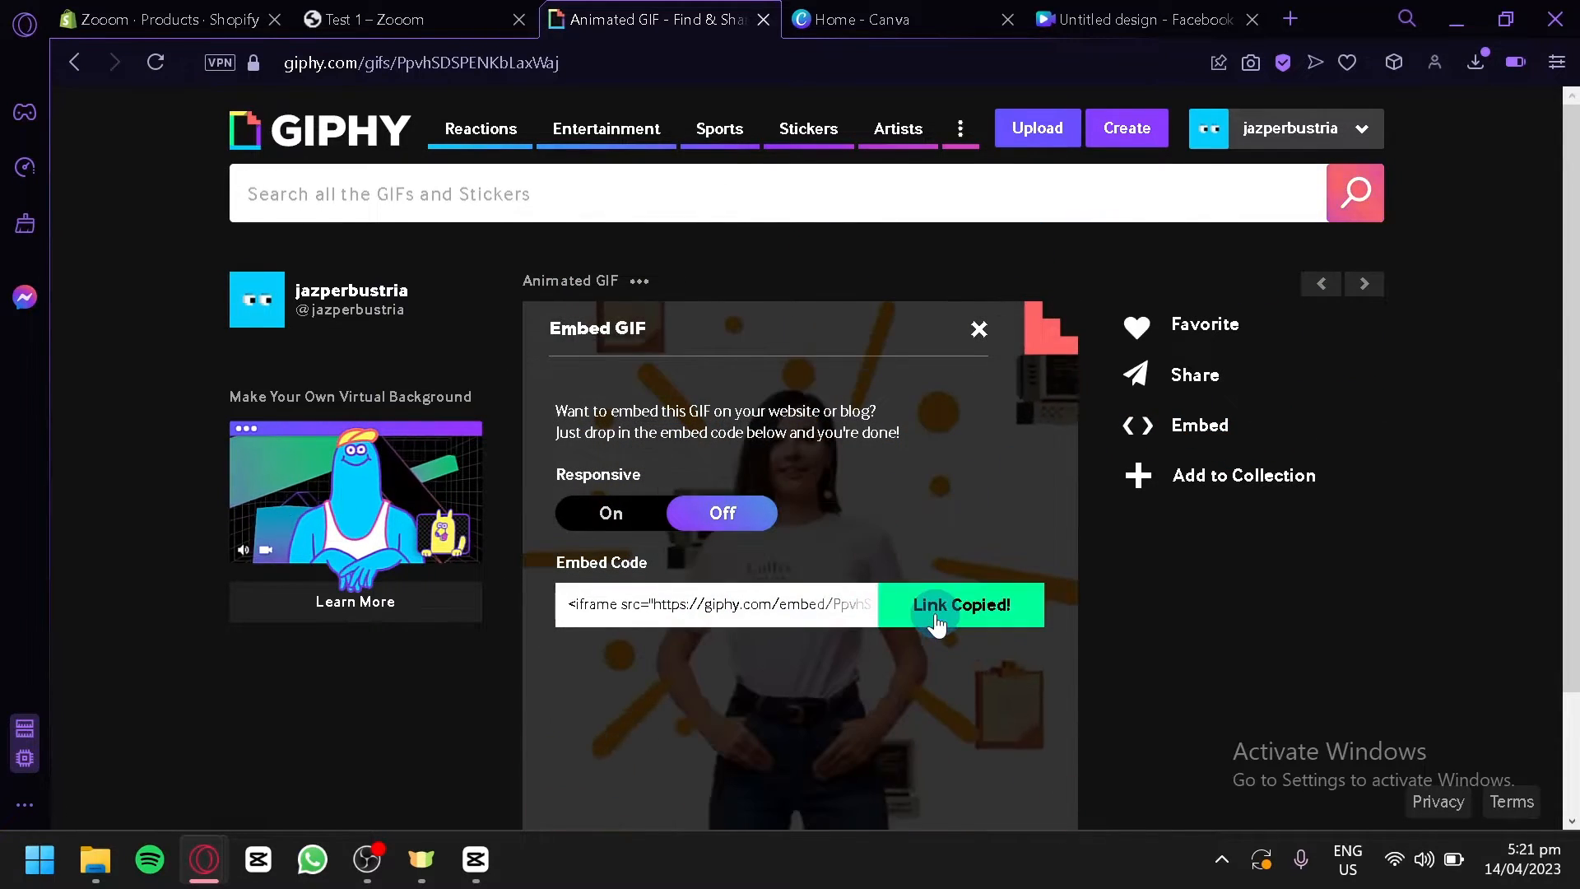
- Switch to Shopify and start a new product titled Coffee tshirt with the description "This is a coffee themed T-Shirt"
{"action": "left_click", "coordinate": [243, 10]}
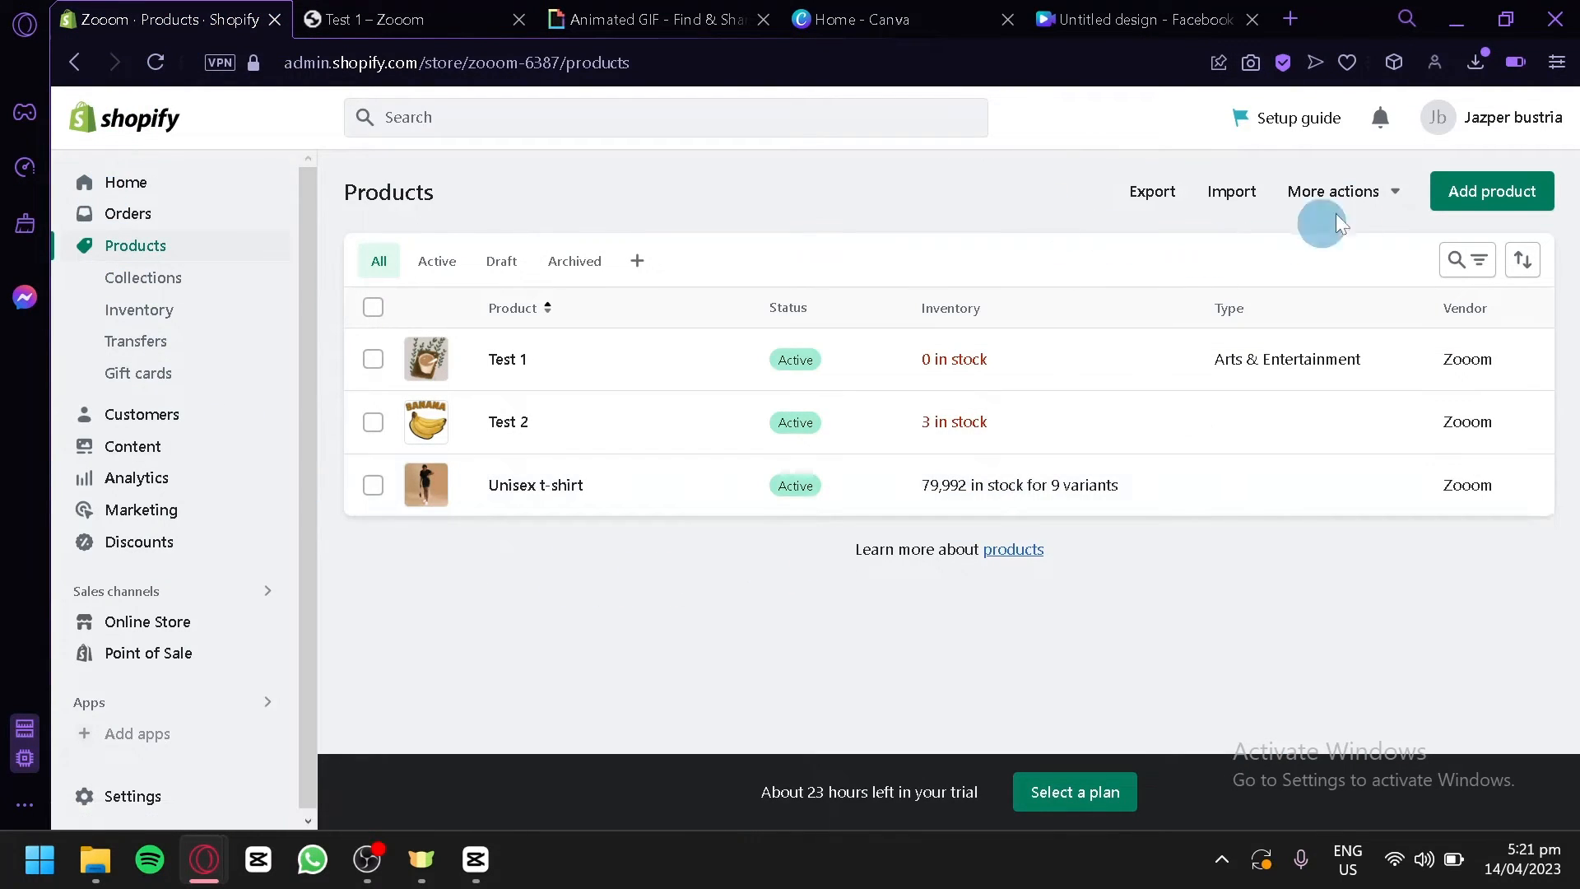
{"action": "left_click", "coordinate": [1446, 198]}
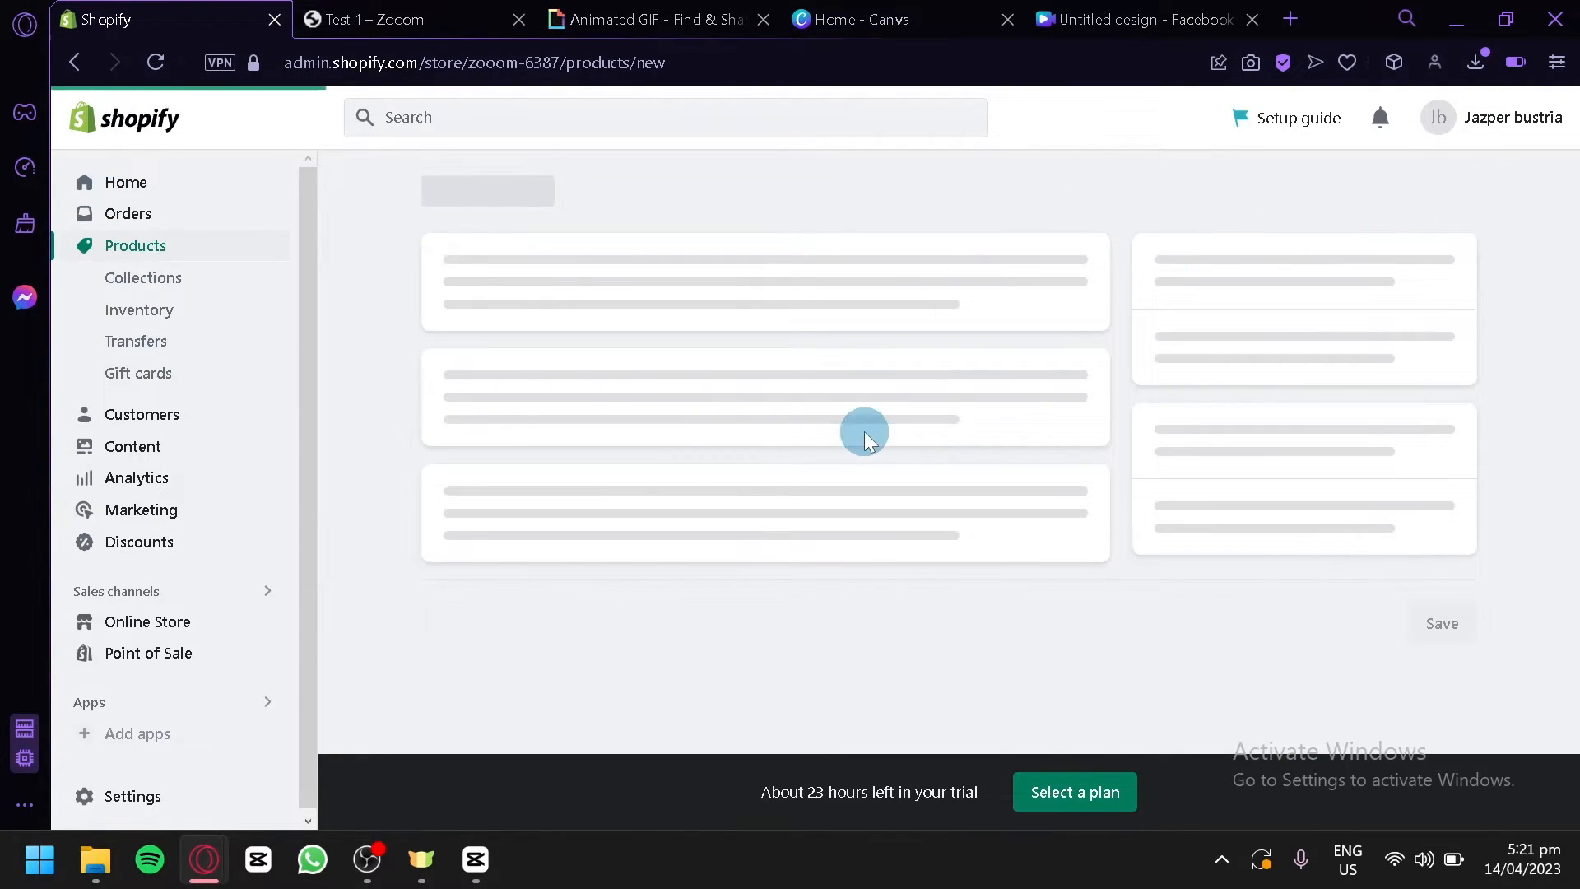
{"action": "left_click", "coordinate": [587, 318]}
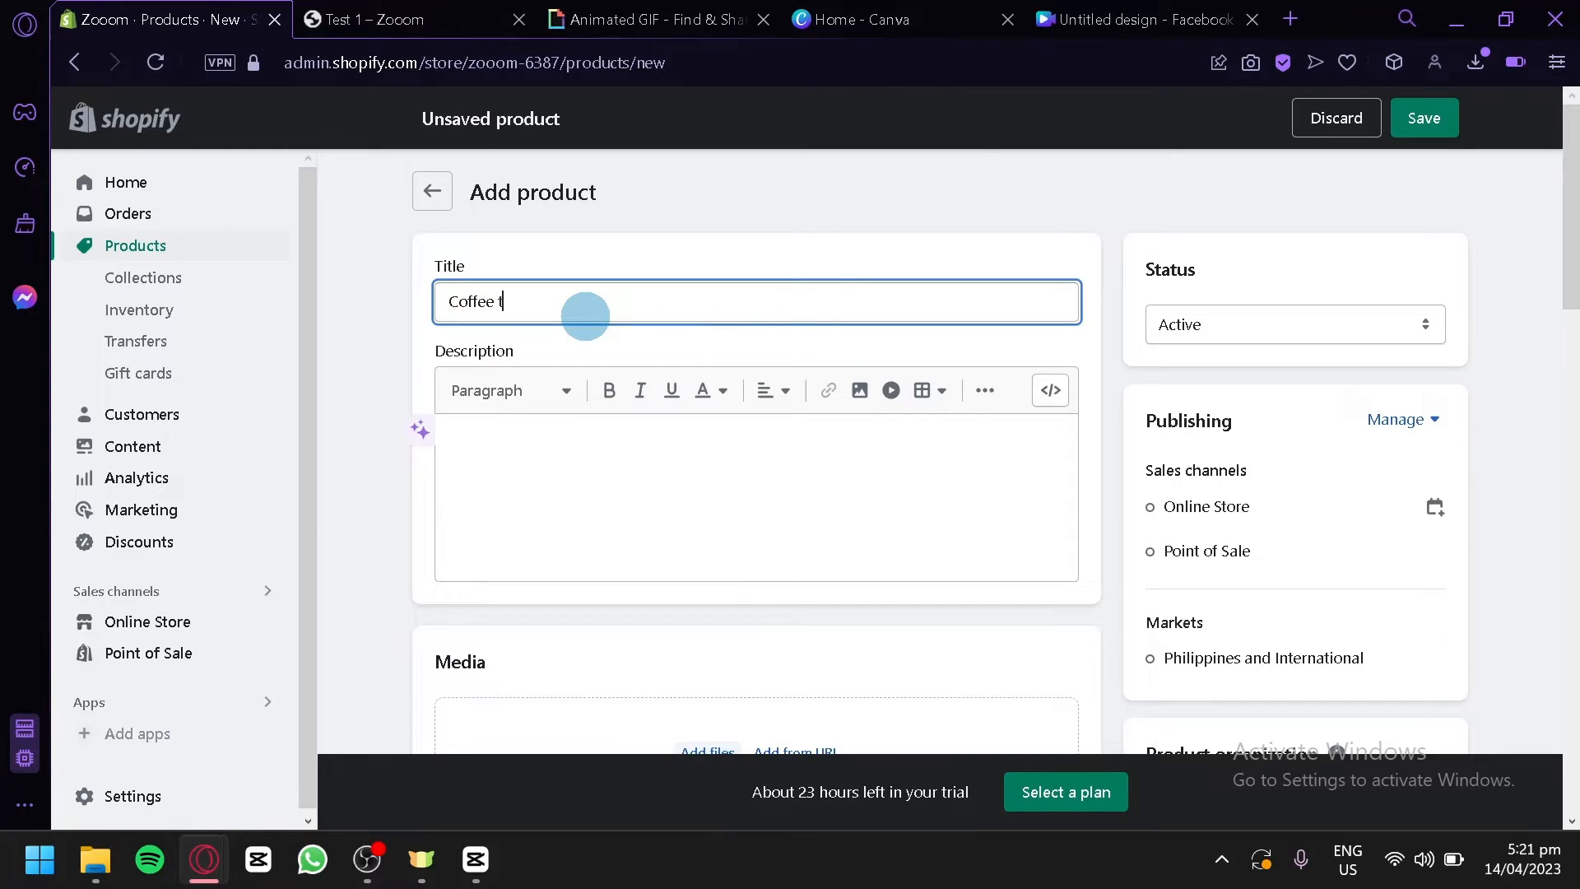
{"action": "left_click", "coordinate": [604, 469]}
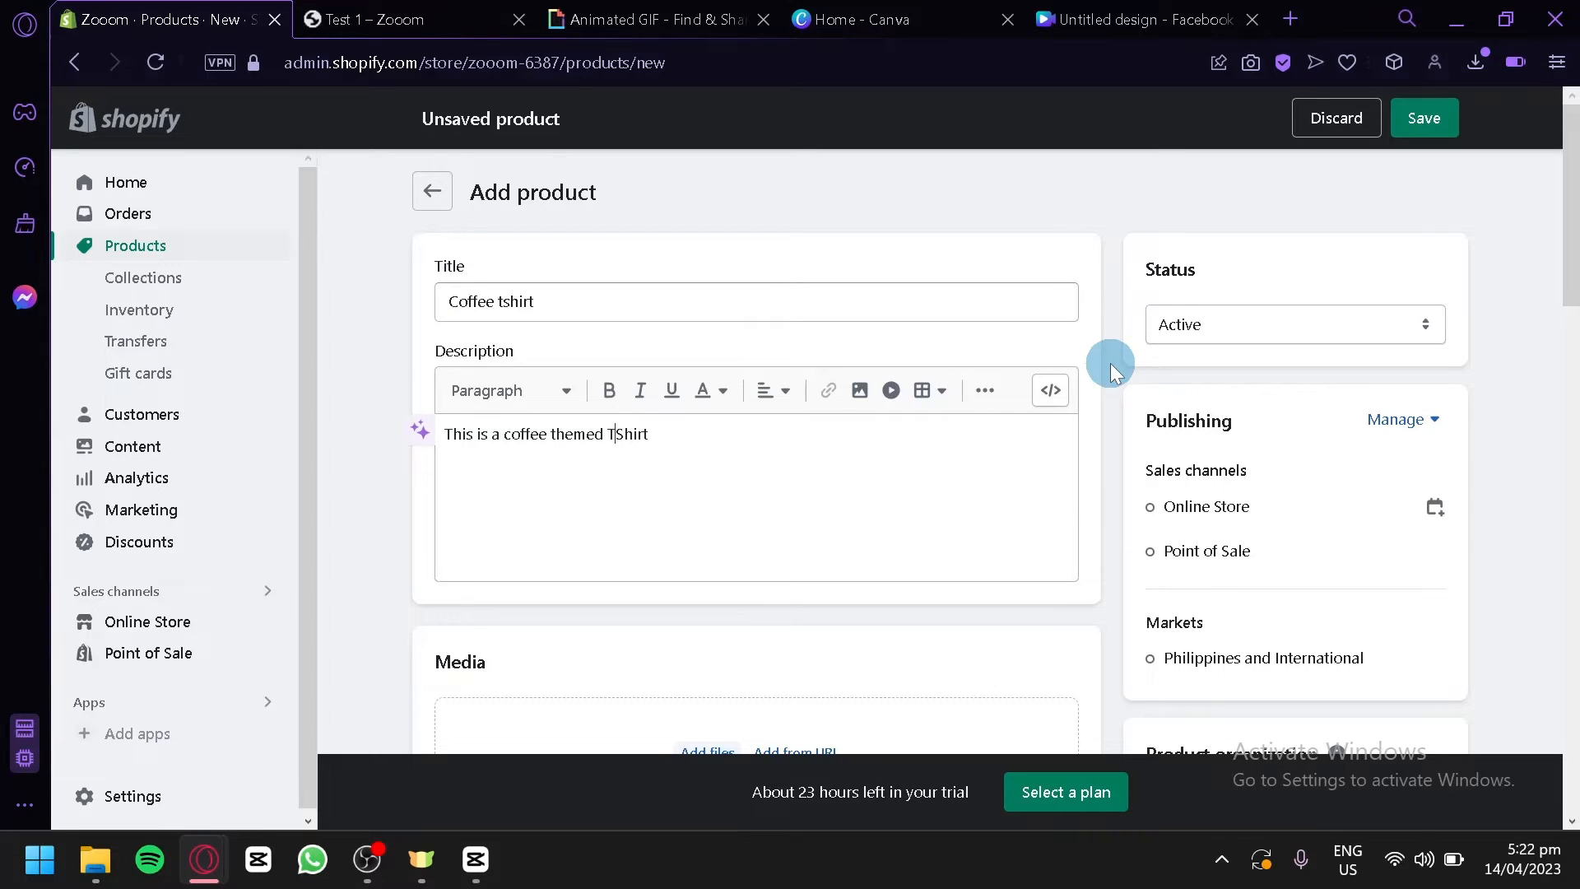
{"action": "type", "text": "-"}
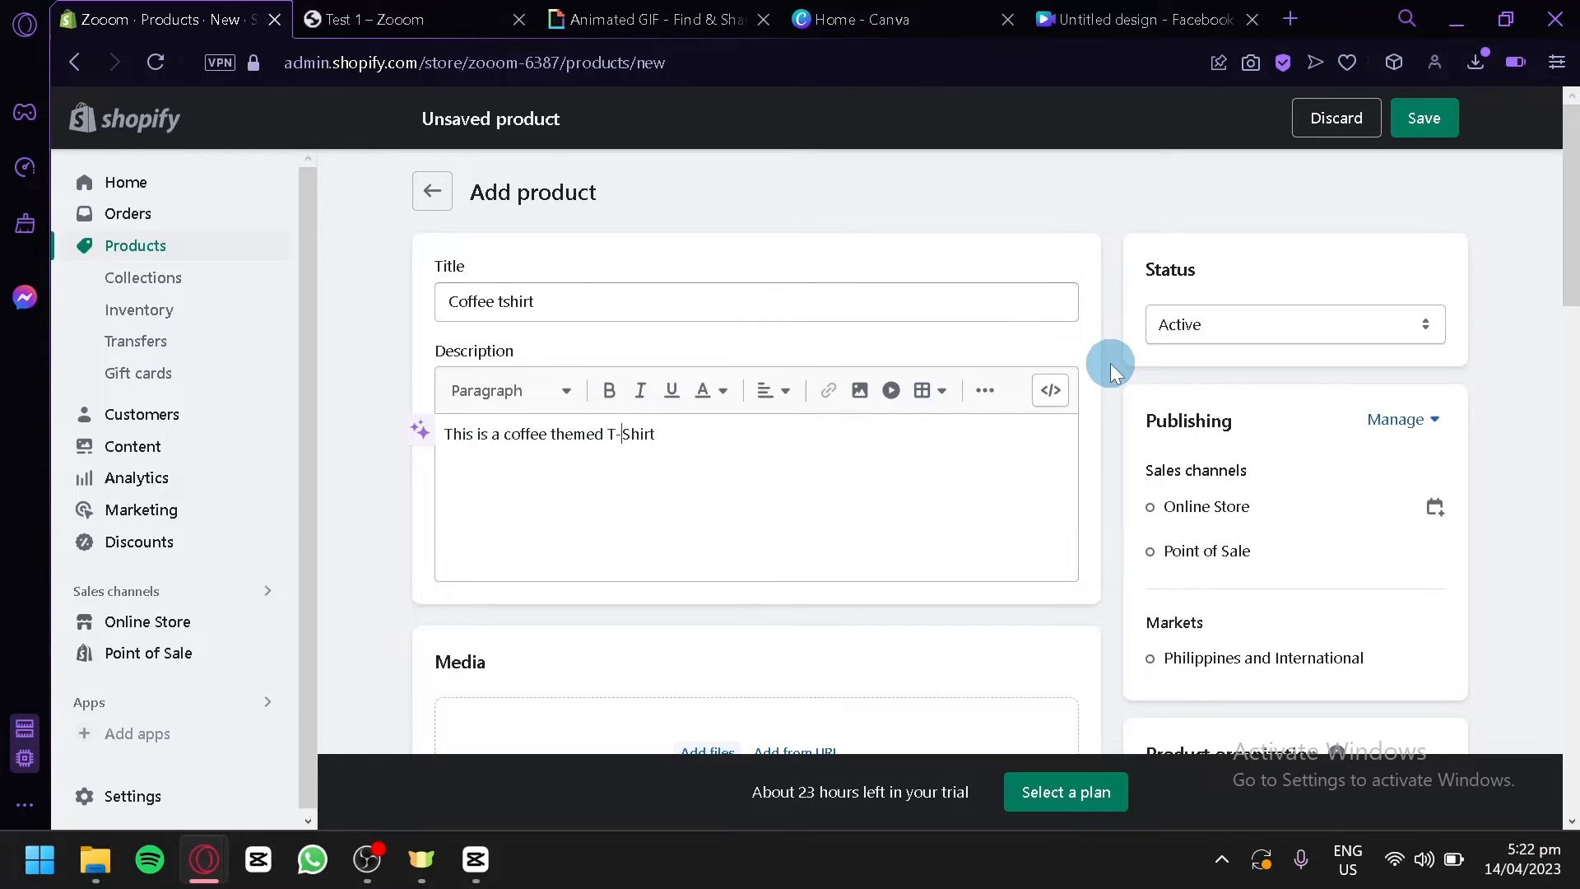
- Insert the copied GIPHY embed code below the text in the description's HTML, and check the GIF in the visual view
{"action": "left_click", "coordinate": [1041, 410]}
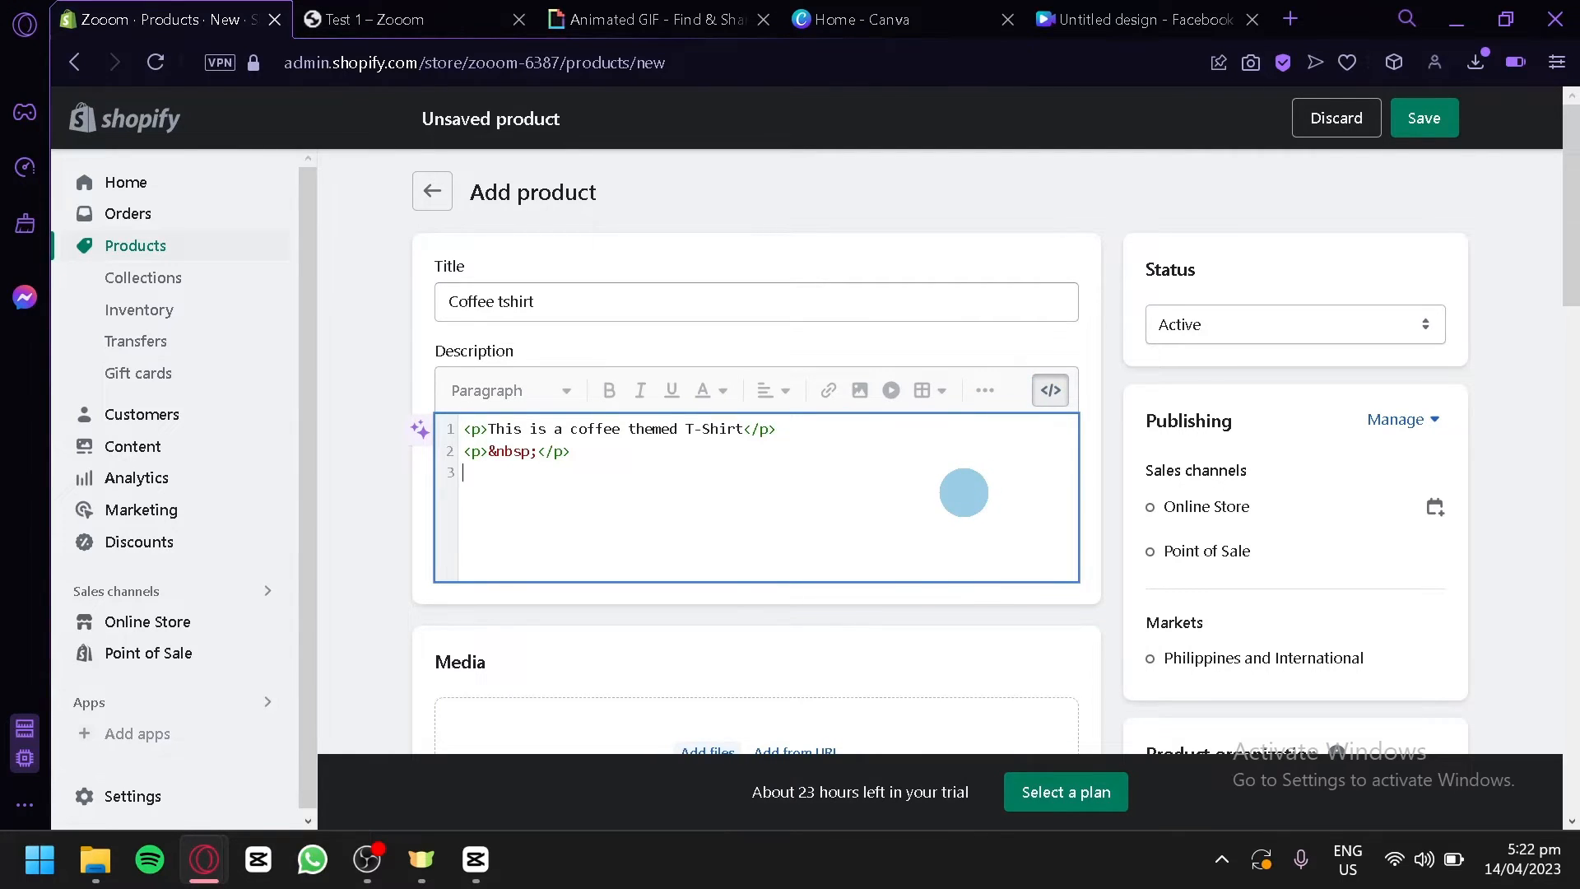
{"action": "type", "text": "<iframe src=\"https://giphy.com/embed/PpvhSDSPENKbLaxWaj\" width=\"480\" height=\"480\" frameBorder=\"0\" class=\"giphy-embed\" allowFullScreen></iframe><p><a href=\"https://giphy.com/gifs/PpvhSDSPENKbLaxWaj\">via GIPHY</a></p>"}
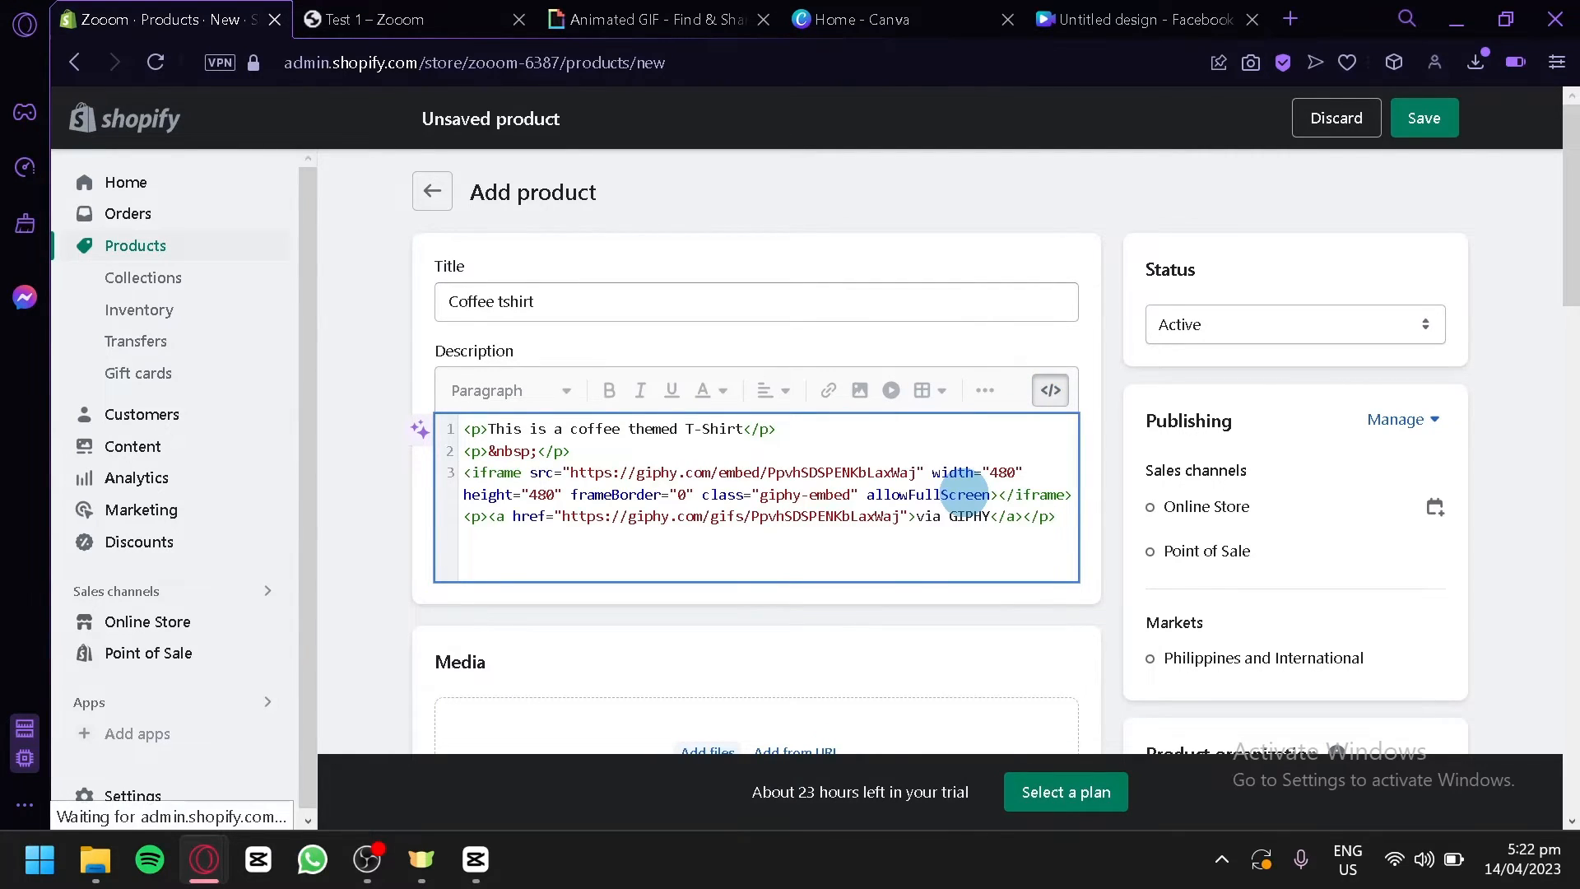
{"action": "left_click", "coordinate": [1050, 390]}
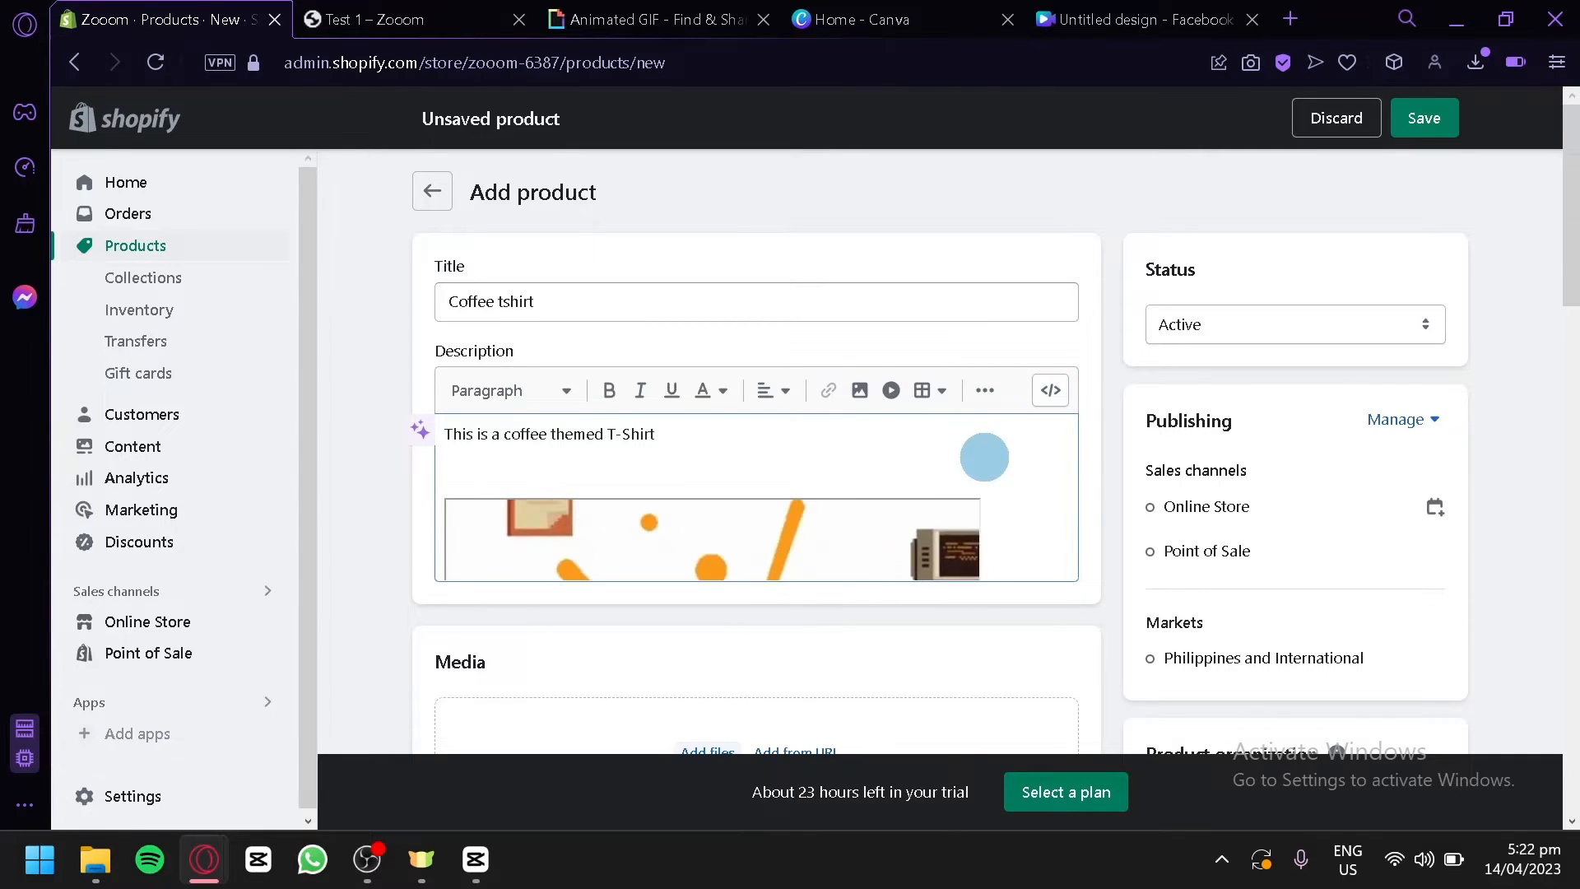
{"action": "scroll", "coordinate": [603, 436], "scroll_direction": "down", "scroll_amount": 2}
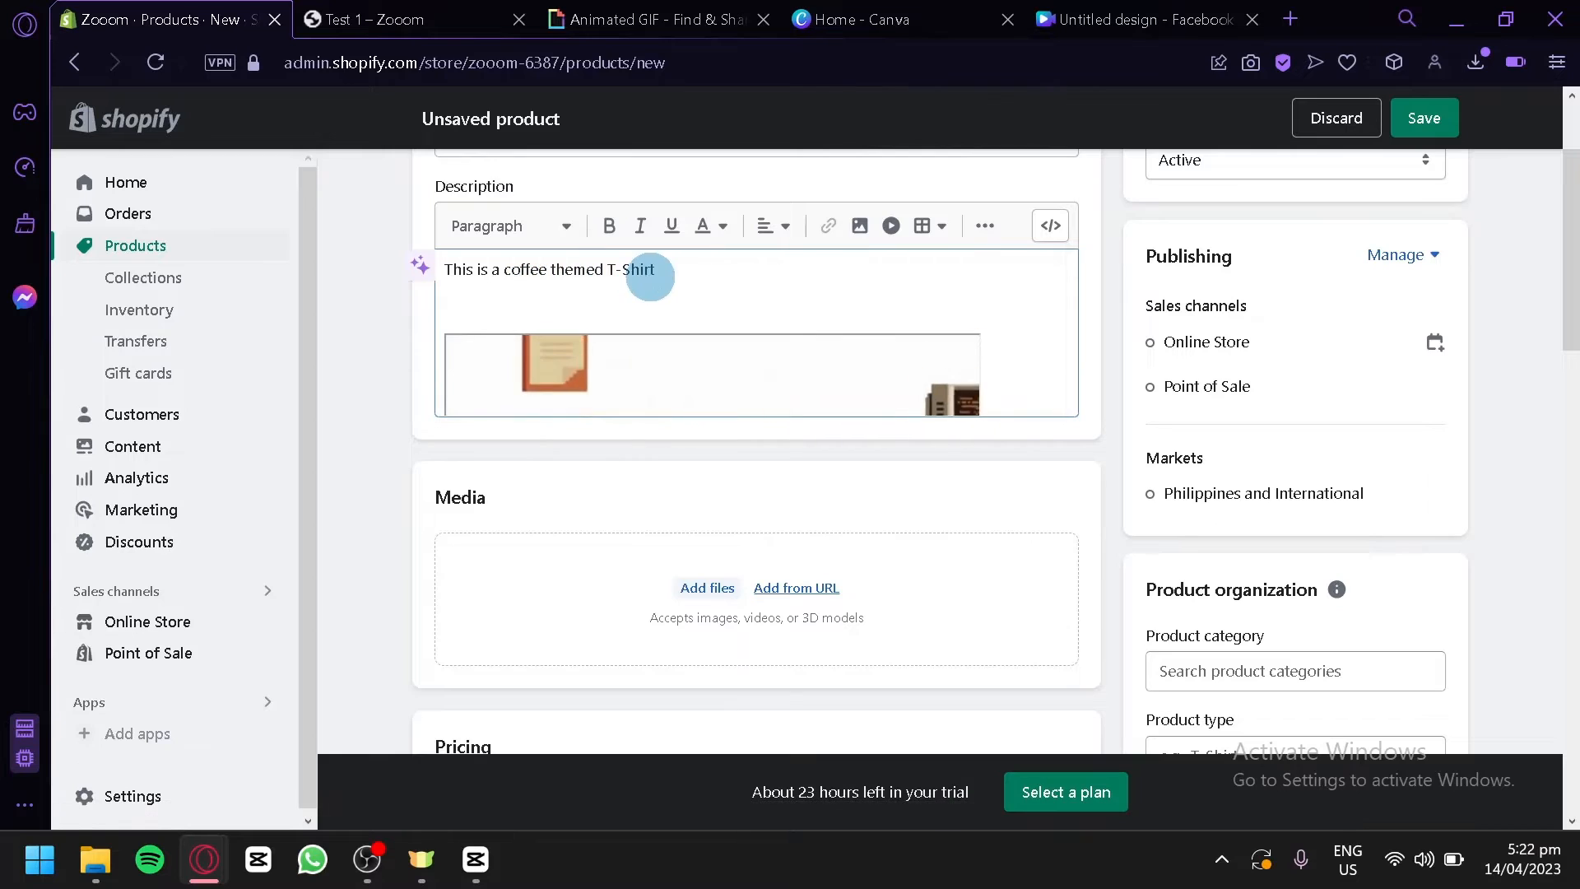
{"action": "left_click", "coordinate": [665, 300]}
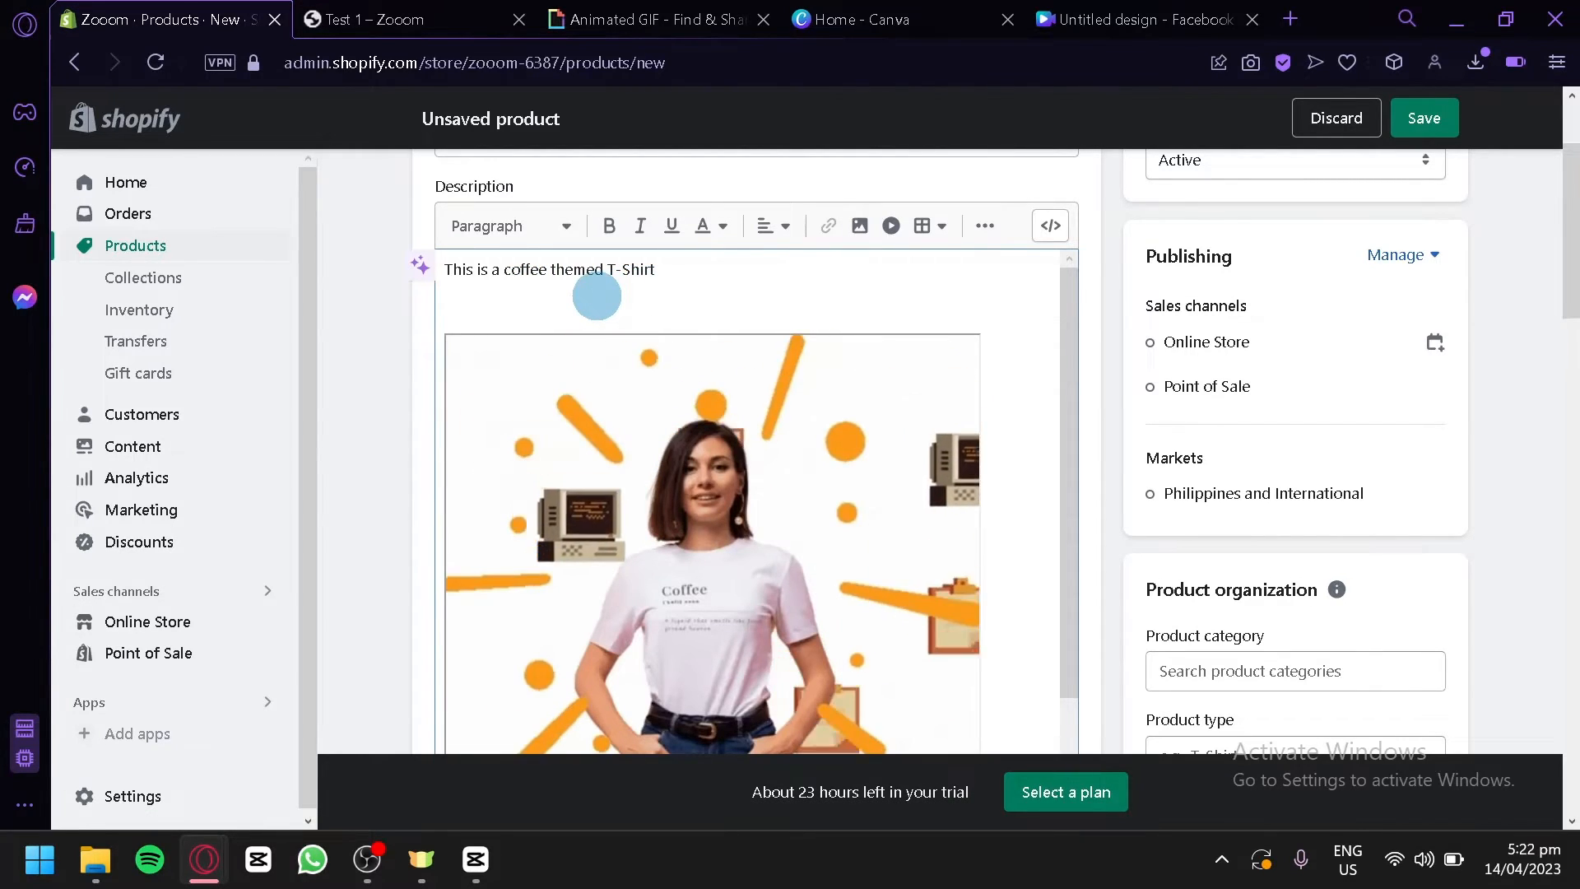
{"action": "scroll", "coordinate": [596, 296], "scroll_direction": "up", "scroll_amount": 2}
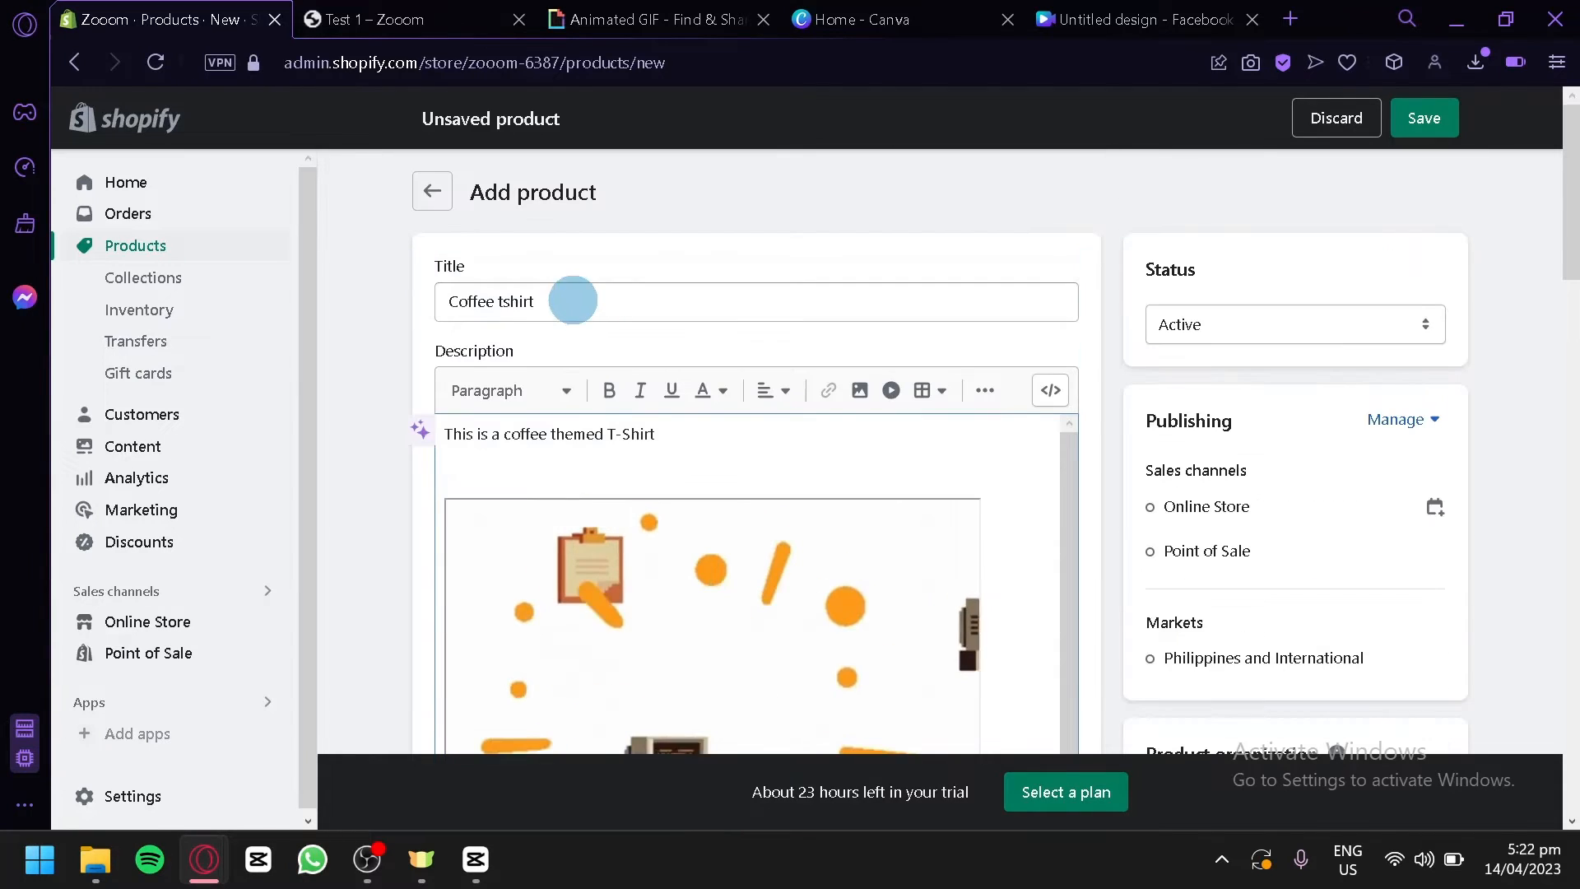
{"action": "scroll", "coordinate": [610, 356], "scroll_direction": "down", "scroll_amount": 6}
{"action": "scroll", "coordinate": [656, 303], "scroll_direction": "up", "scroll_amount": 6}
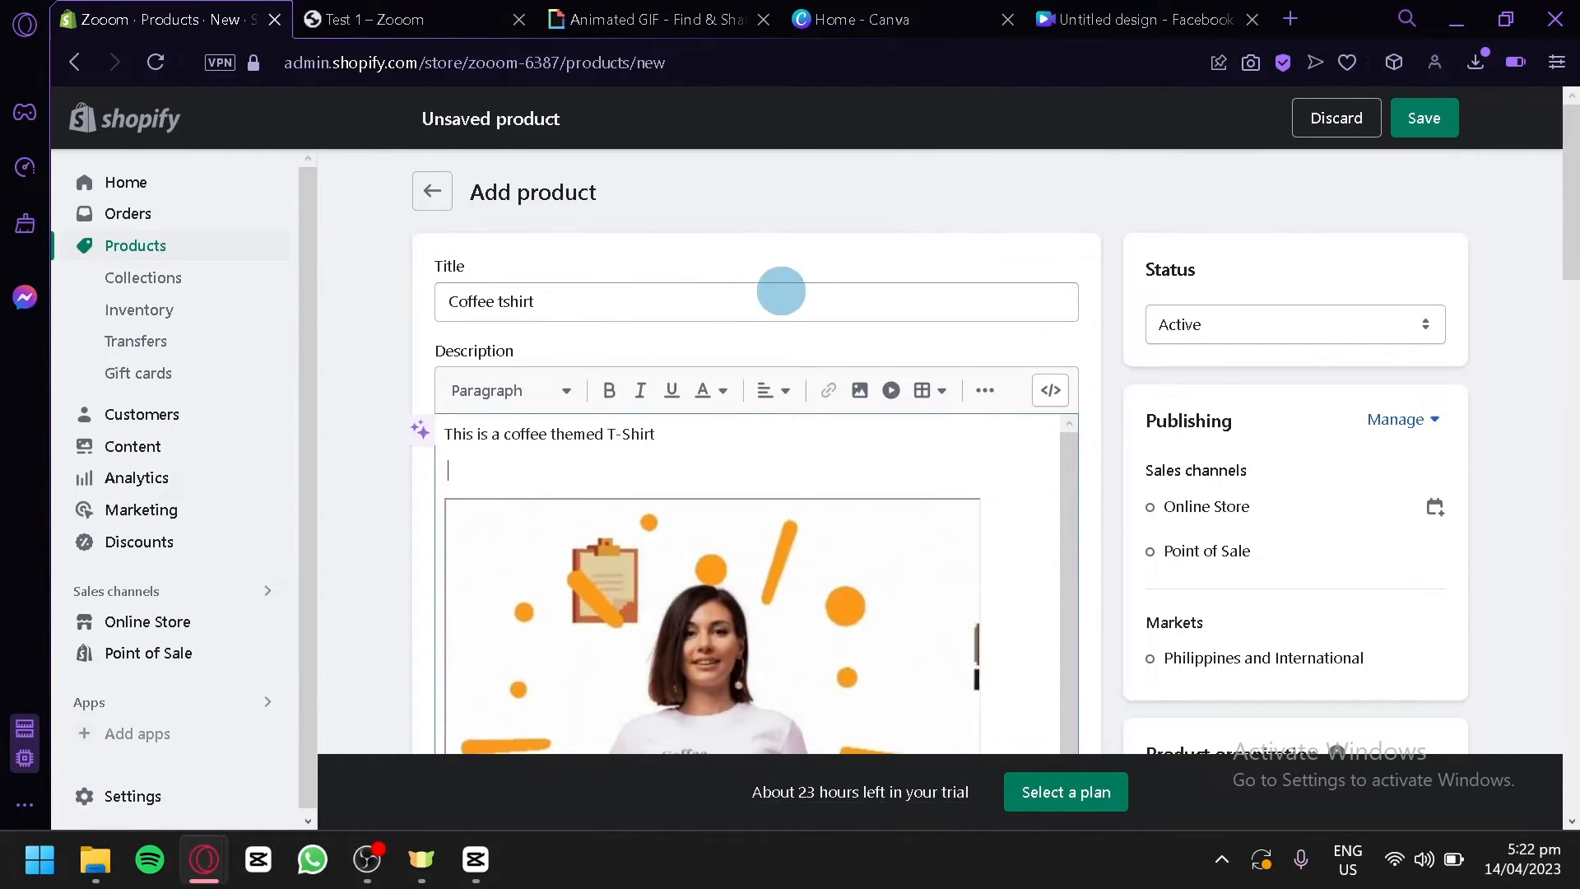
- Add the coffee T-shirt photo with the pink background as product media and set the price to ₱100
{"action": "scroll", "coordinate": [1082, 366], "scroll_direction": "down", "scroll_amount": 4}
{"action": "scroll", "coordinate": [564, 607], "scroll_direction": "down", "scroll_amount": 2}
{"action": "scroll", "coordinate": [640, 560], "scroll_direction": "down", "scroll_amount": 4}
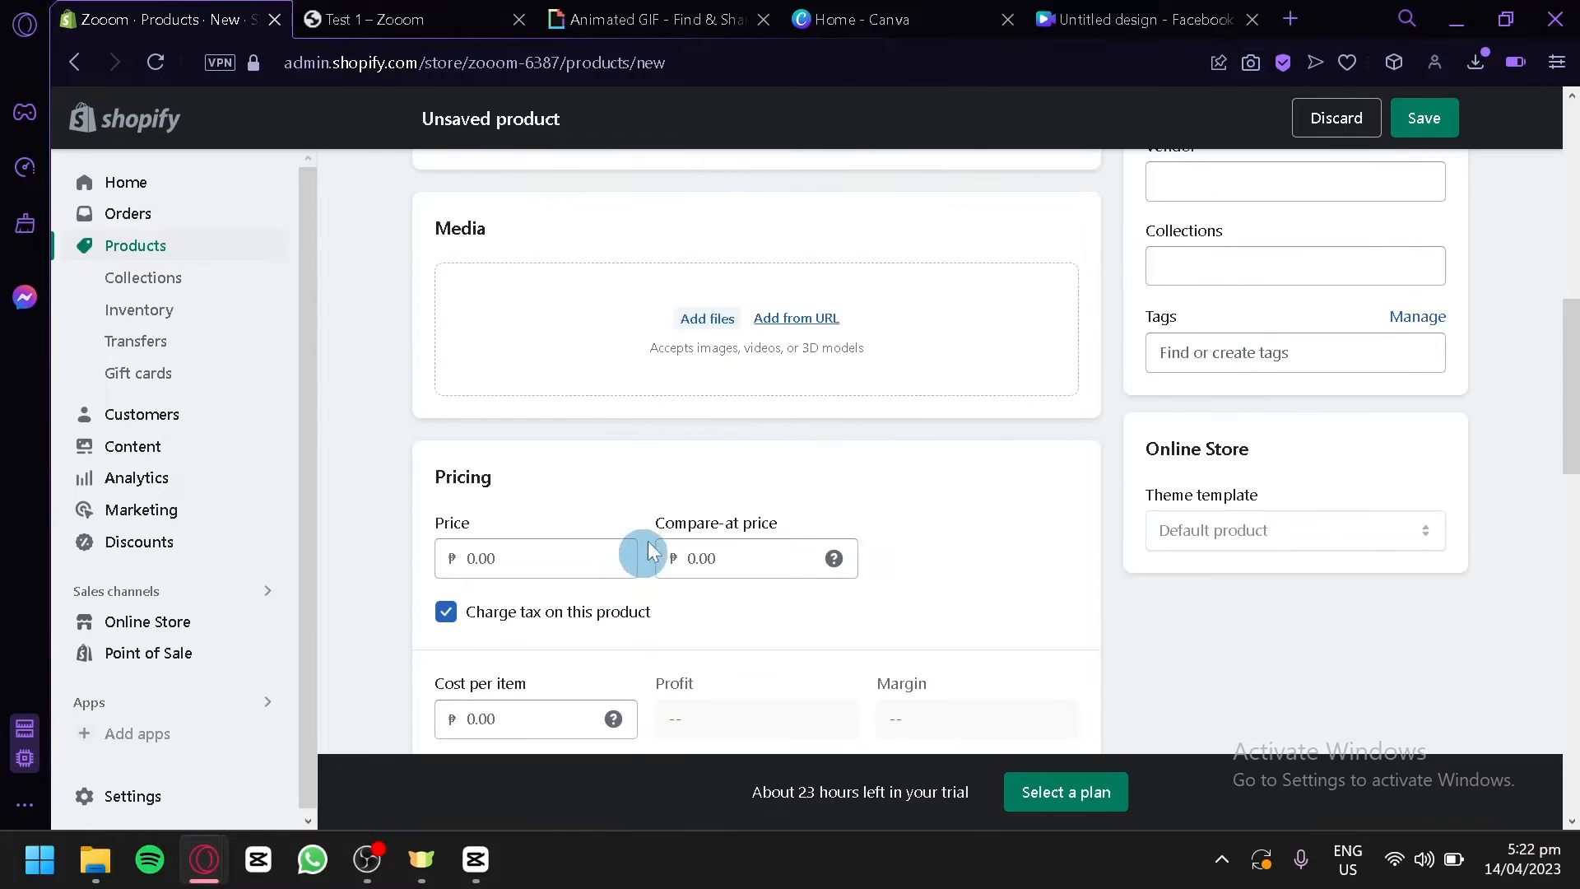
{"action": "scroll", "coordinate": [716, 342], "scroll_direction": "up", "scroll_amount": 6}
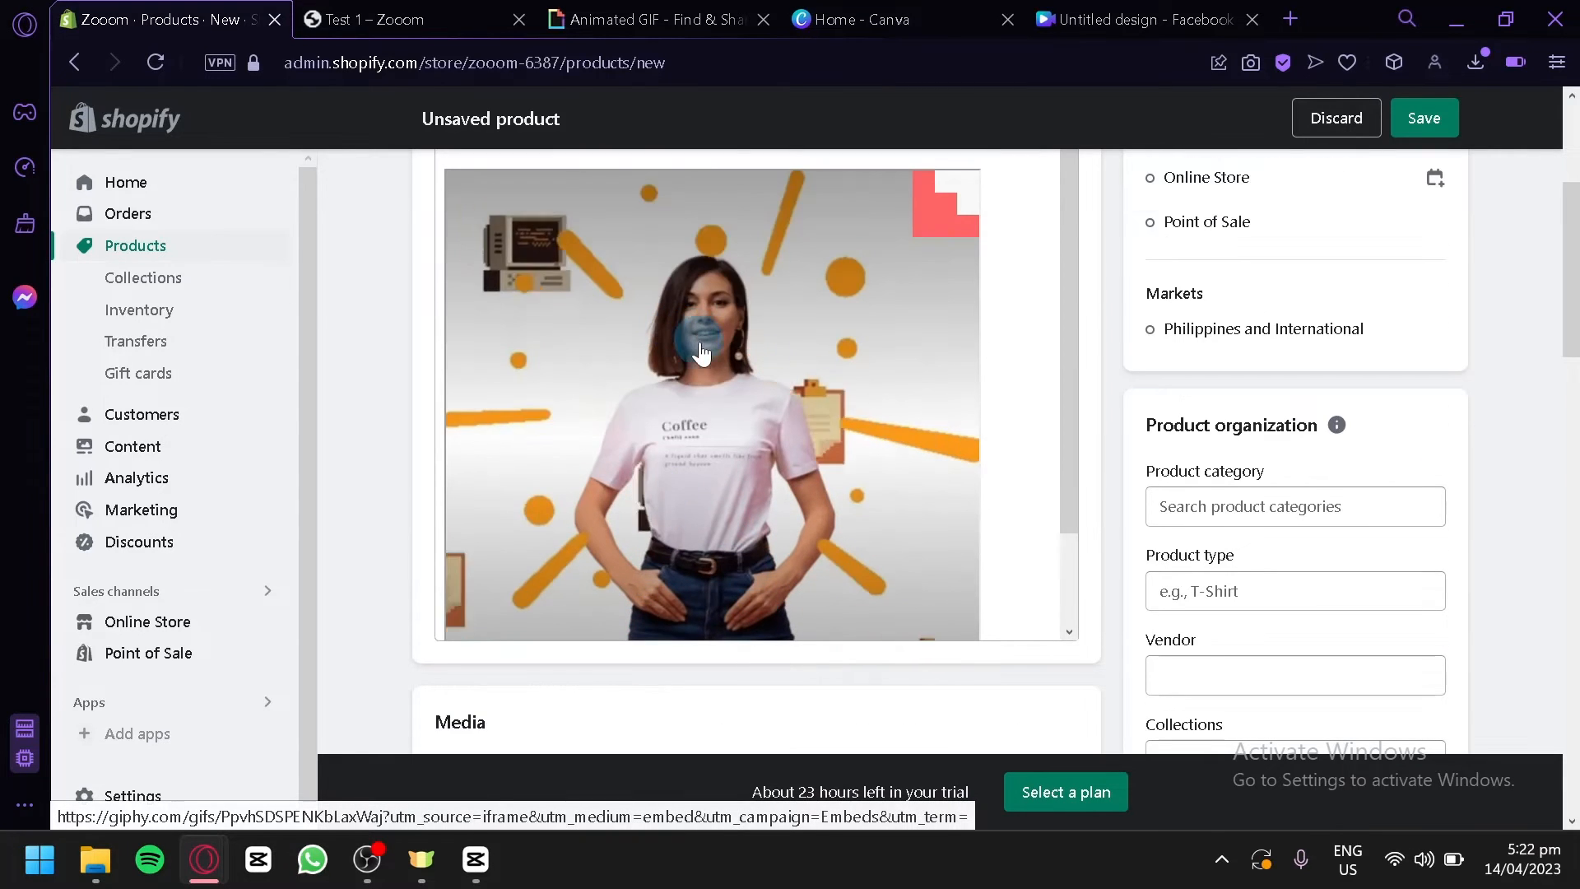
{"action": "scroll", "coordinate": [676, 399], "scroll_direction": "down", "scroll_amount": 2}
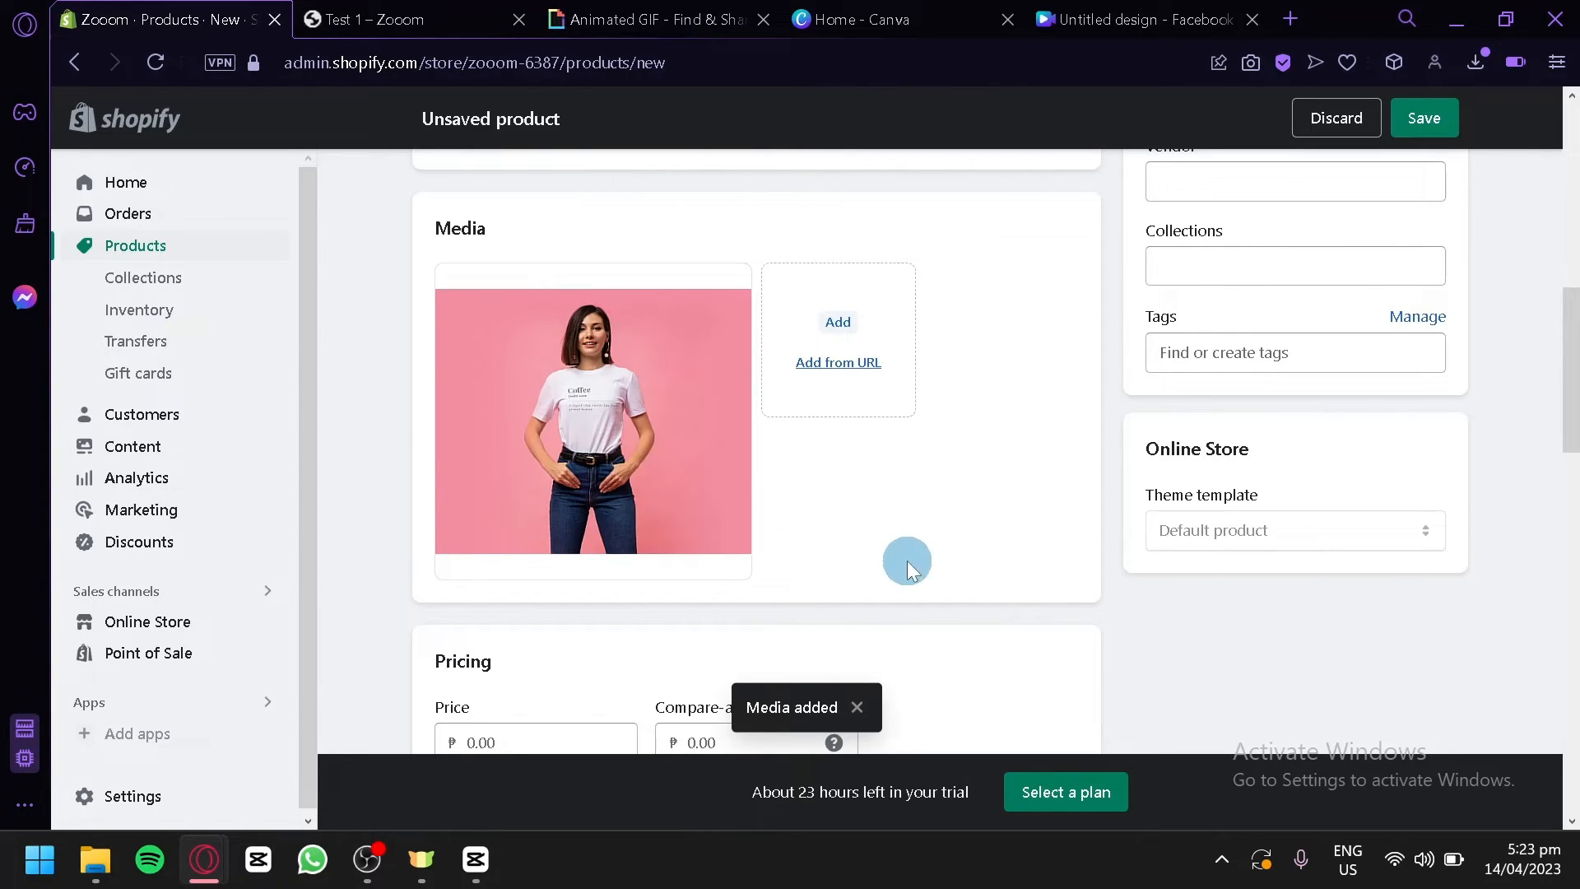
{"action": "scroll", "coordinate": [908, 568], "scroll_direction": "down", "scroll_amount": 4}
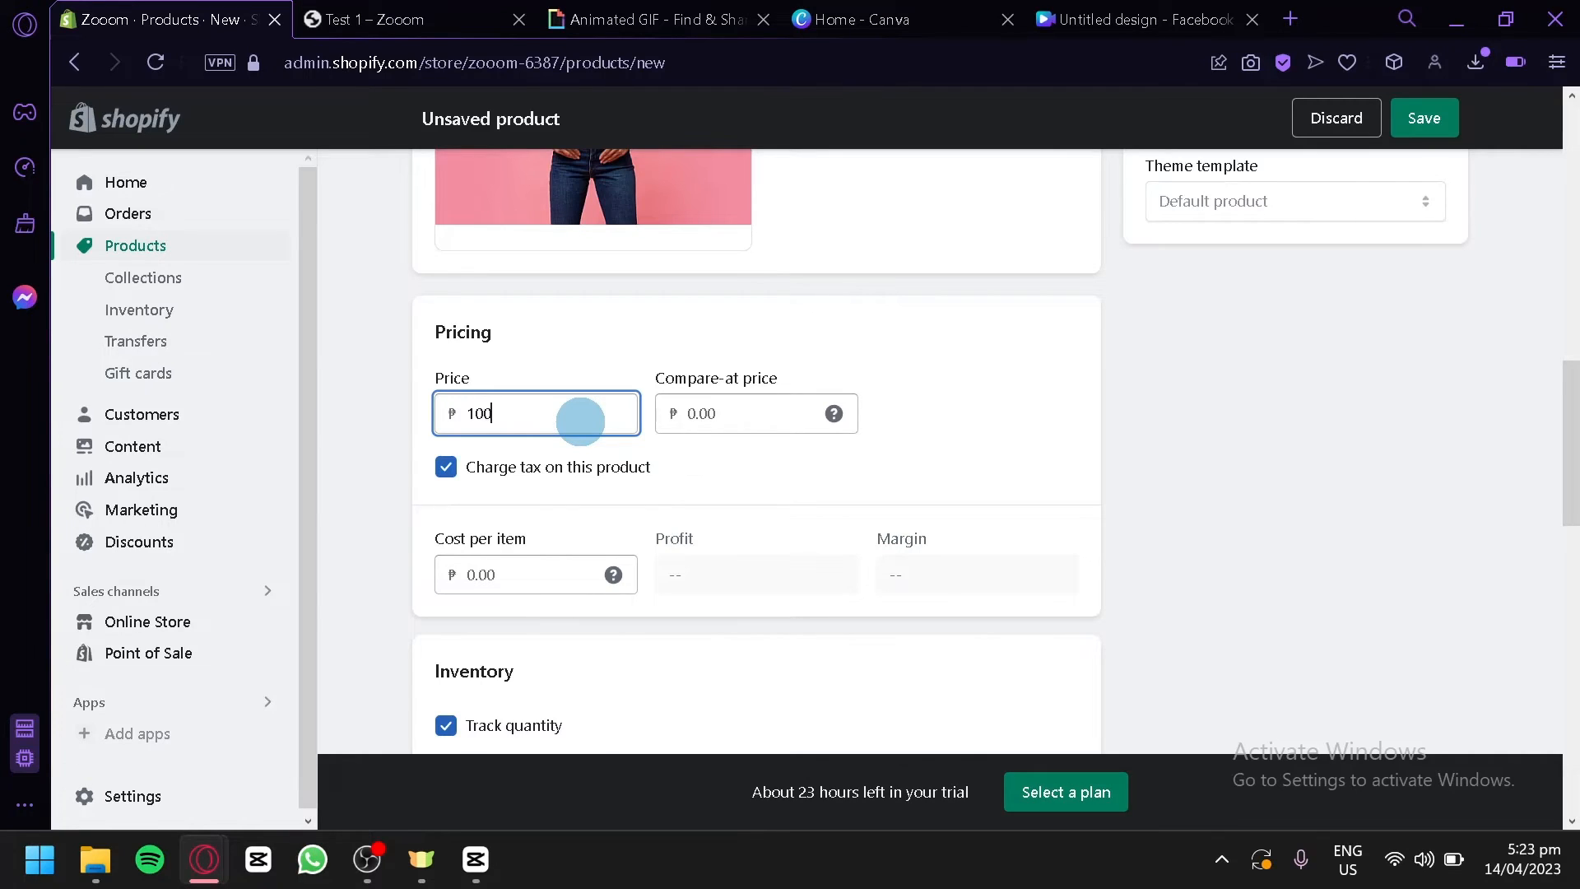
{"action": "scroll", "coordinate": [580, 421], "scroll_direction": "down", "scroll_amount": 15}
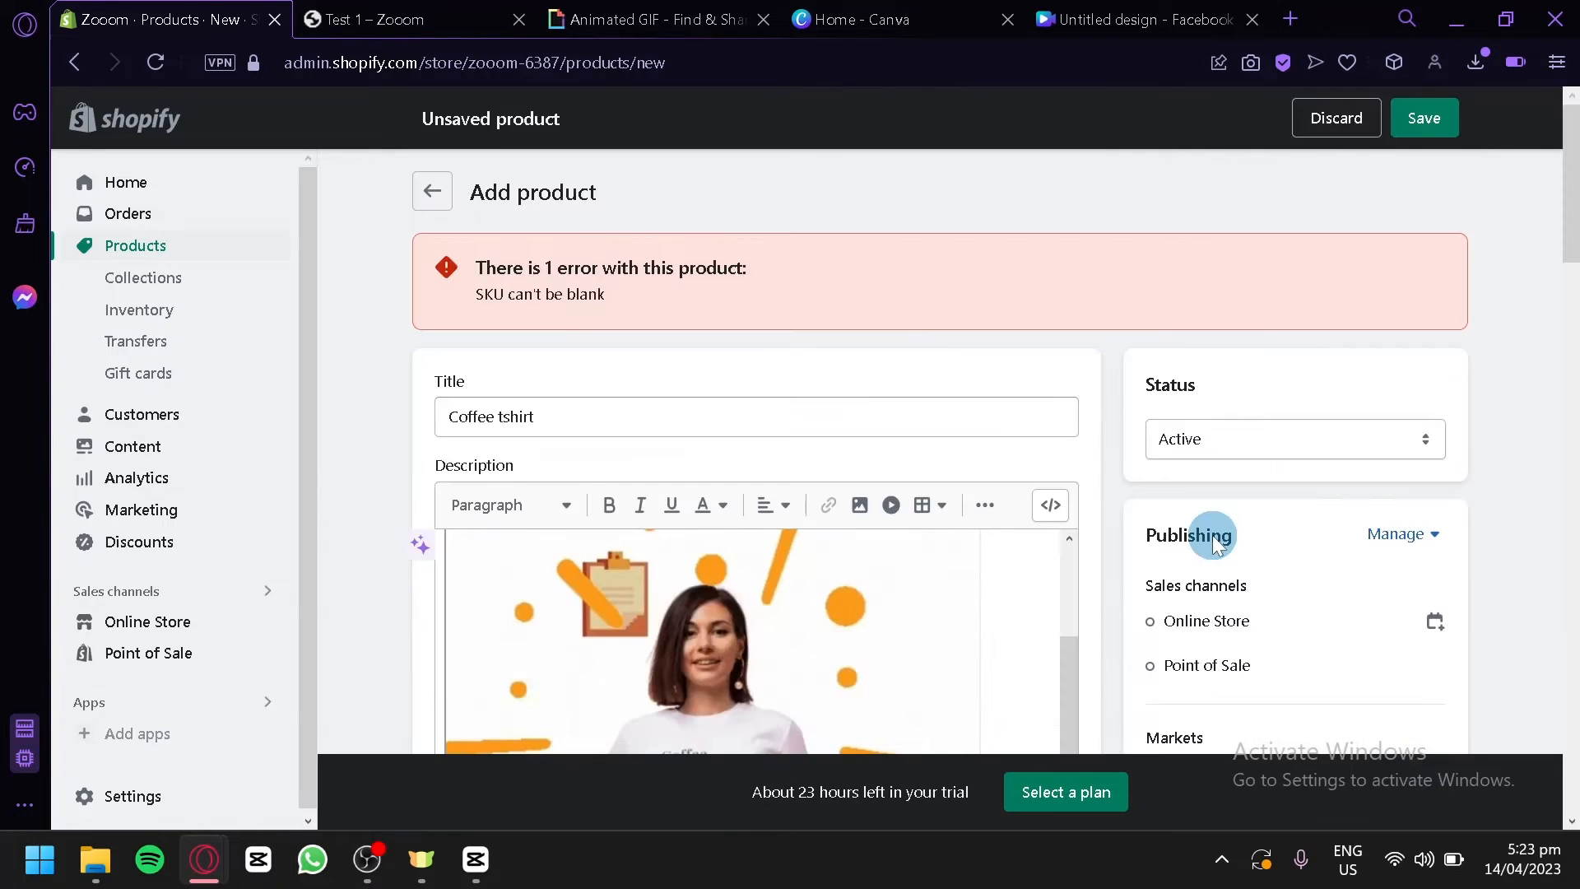
- Set the product's SKU to 1 and save the product
{"action": "scroll", "coordinate": [1004, 444], "scroll_direction": "down", "scroll_amount": 10}
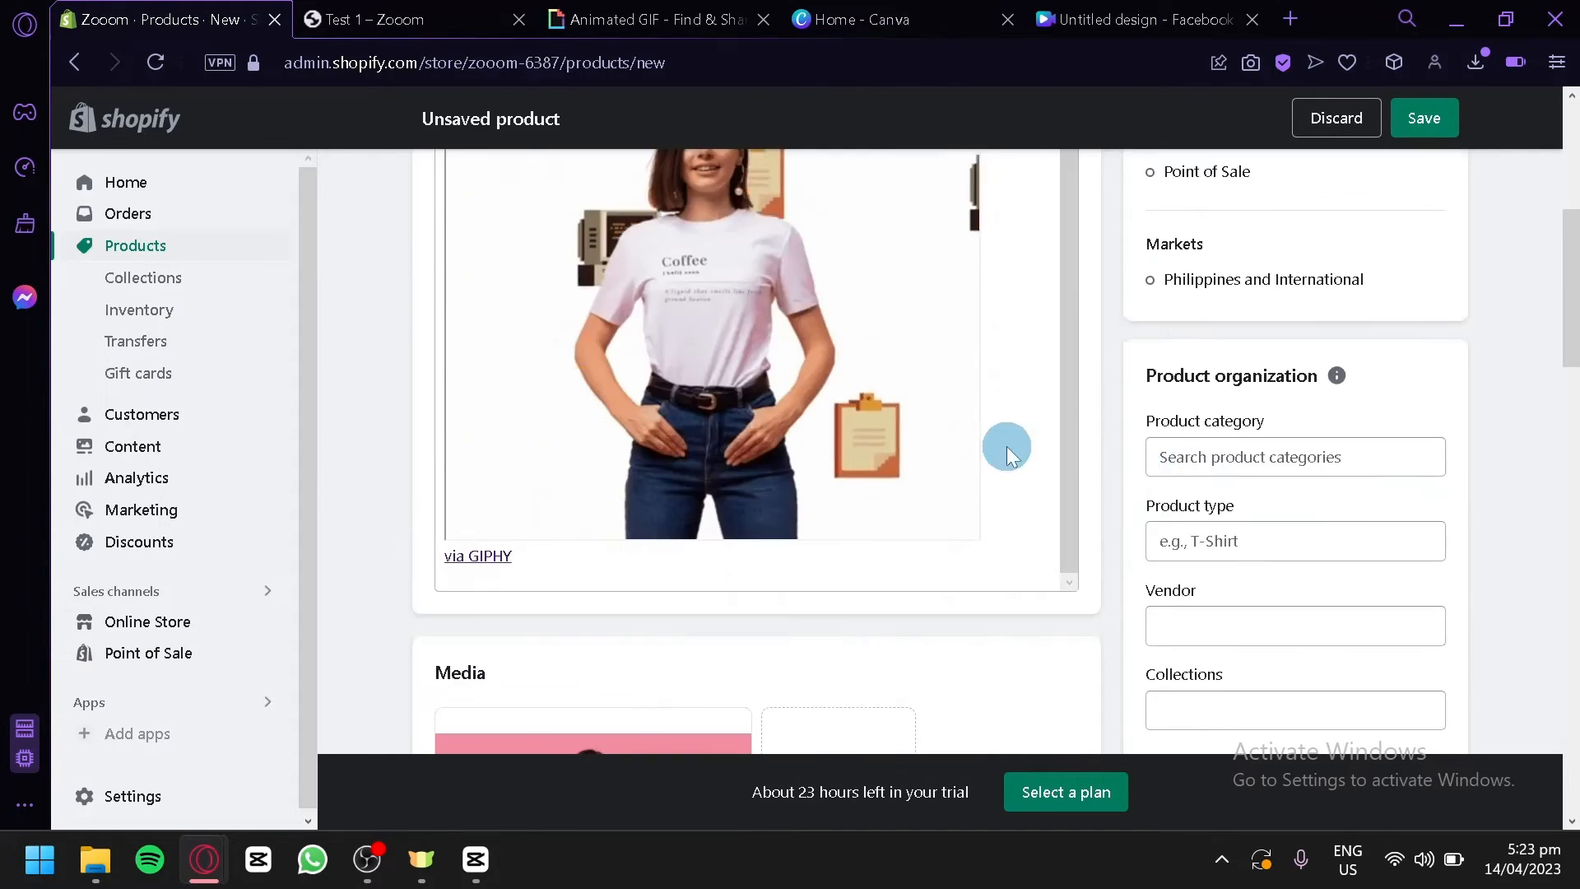
{"action": "scroll", "coordinate": [705, 494], "scroll_direction": "down", "scroll_amount": 4}
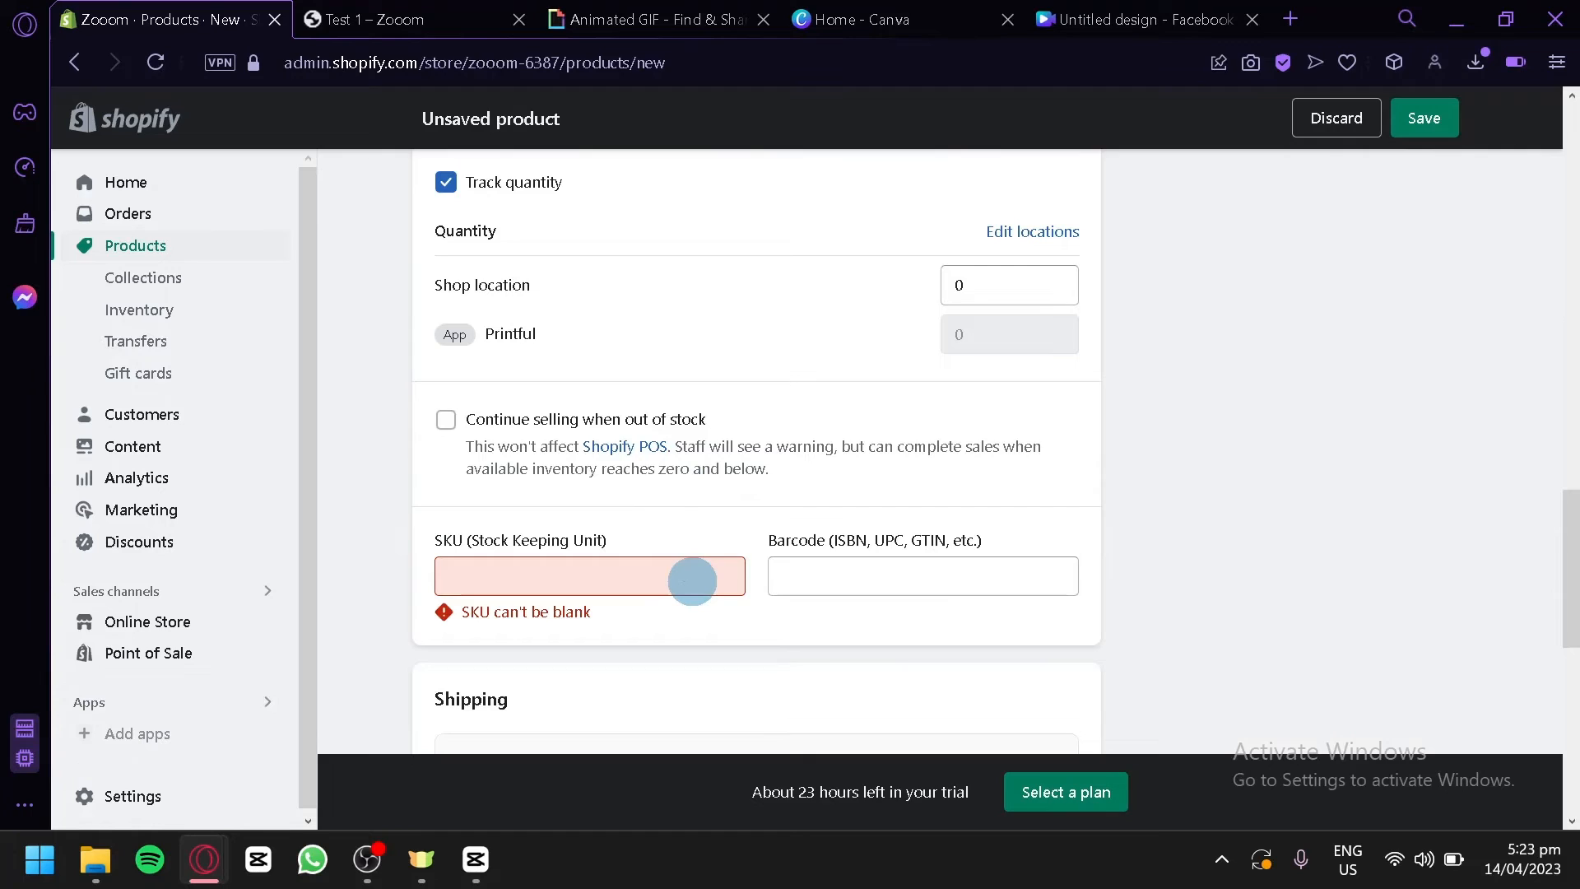
{"action": "type", "text": "1"}
{"action": "scroll", "coordinate": [620, 574], "scroll_direction": "down", "scroll_amount": 8}
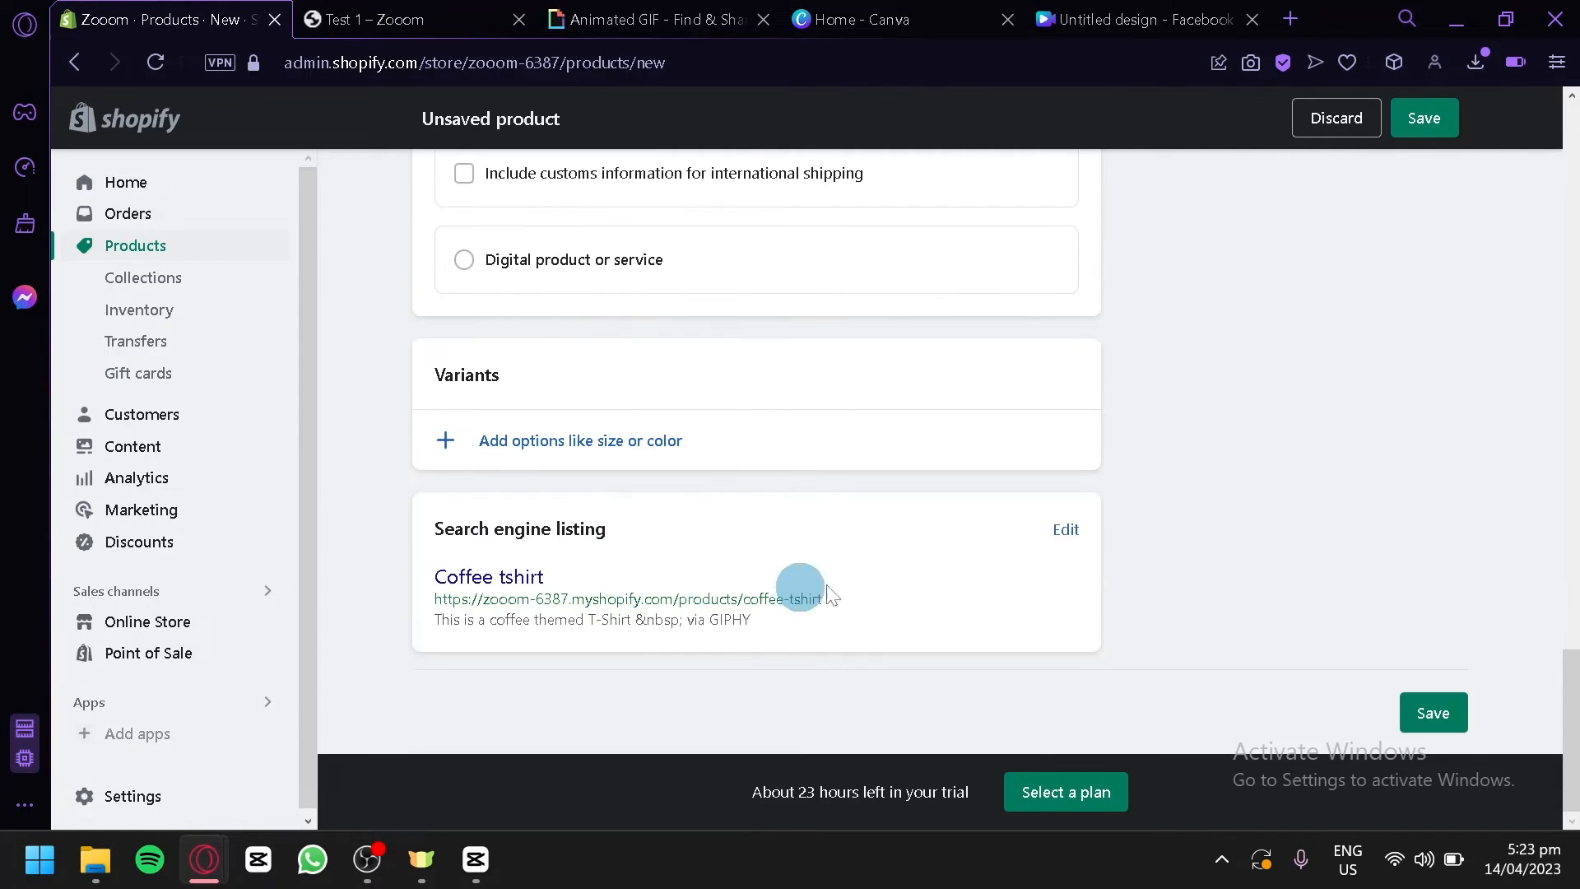
{"action": "scroll", "coordinate": [1049, 591], "scroll_direction": "up", "scroll_amount": 4}
{"action": "scroll", "coordinate": [1207, 487], "scroll_direction": "down", "scroll_amount": 4}
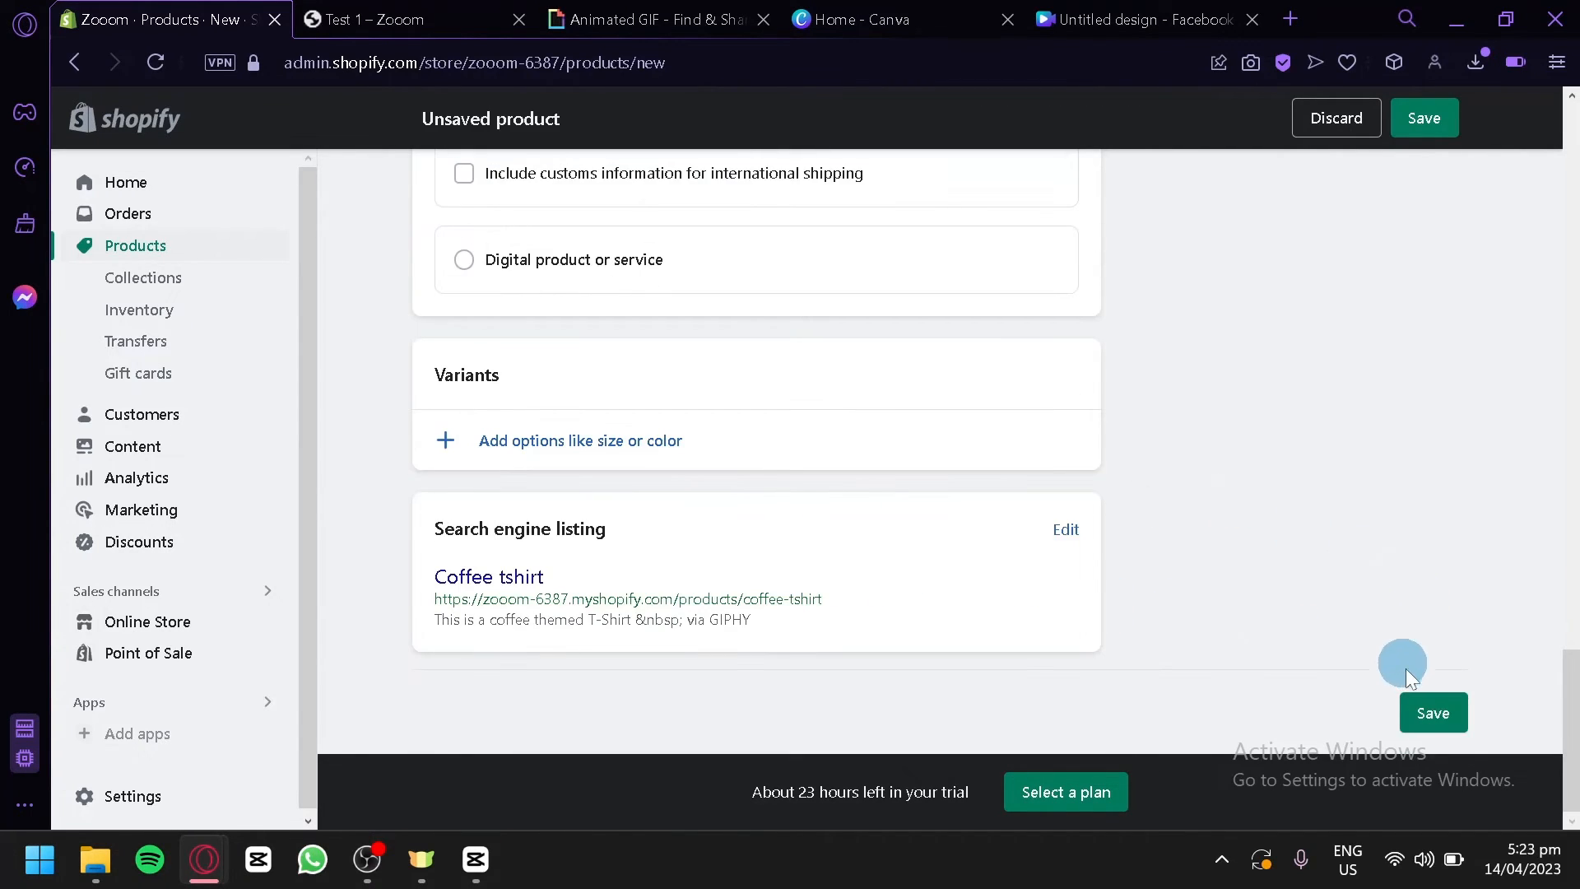
{"action": "left_click", "coordinate": [1433, 713]}
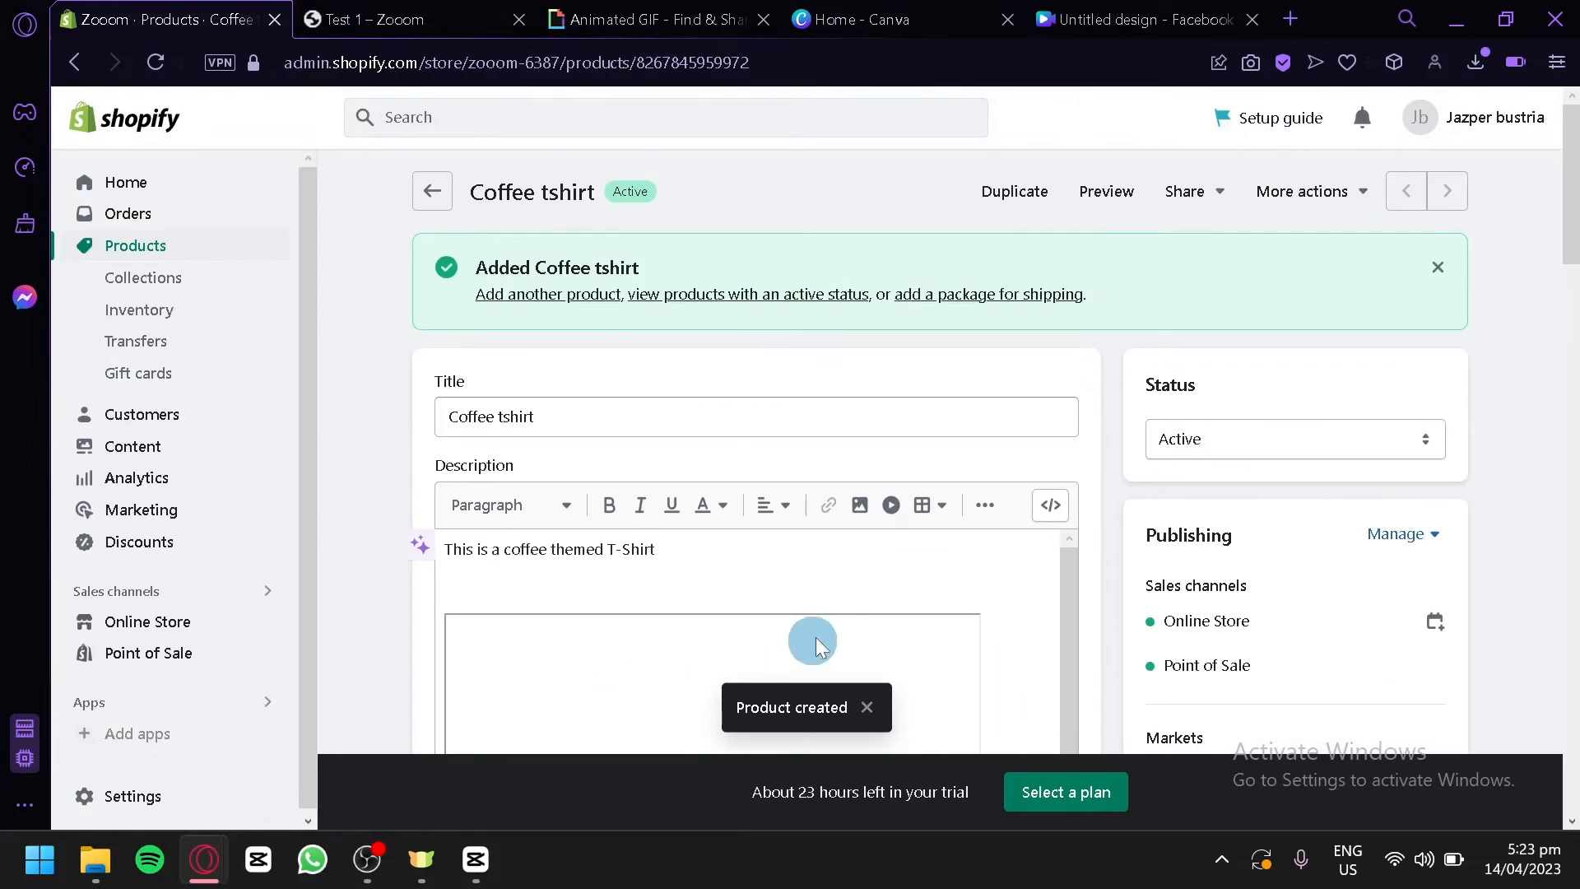
- Return to the product list, open the online store's themes and preview the current Dawn theme's catalog
{"action": "left_click", "coordinate": [434, 193]}
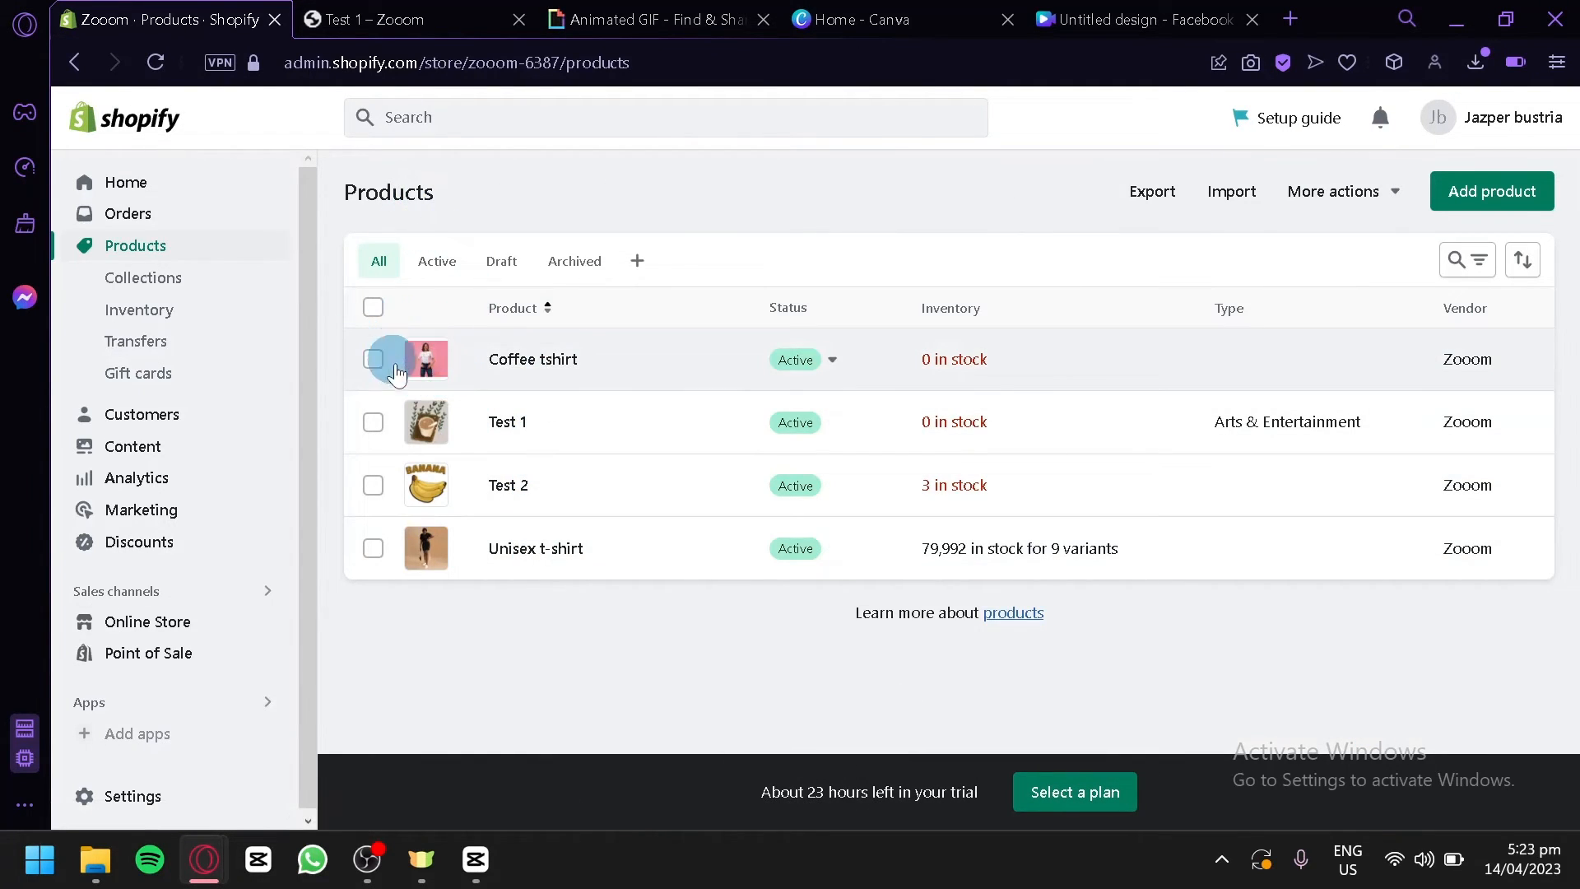
{"action": "left_click", "coordinate": [152, 622]}
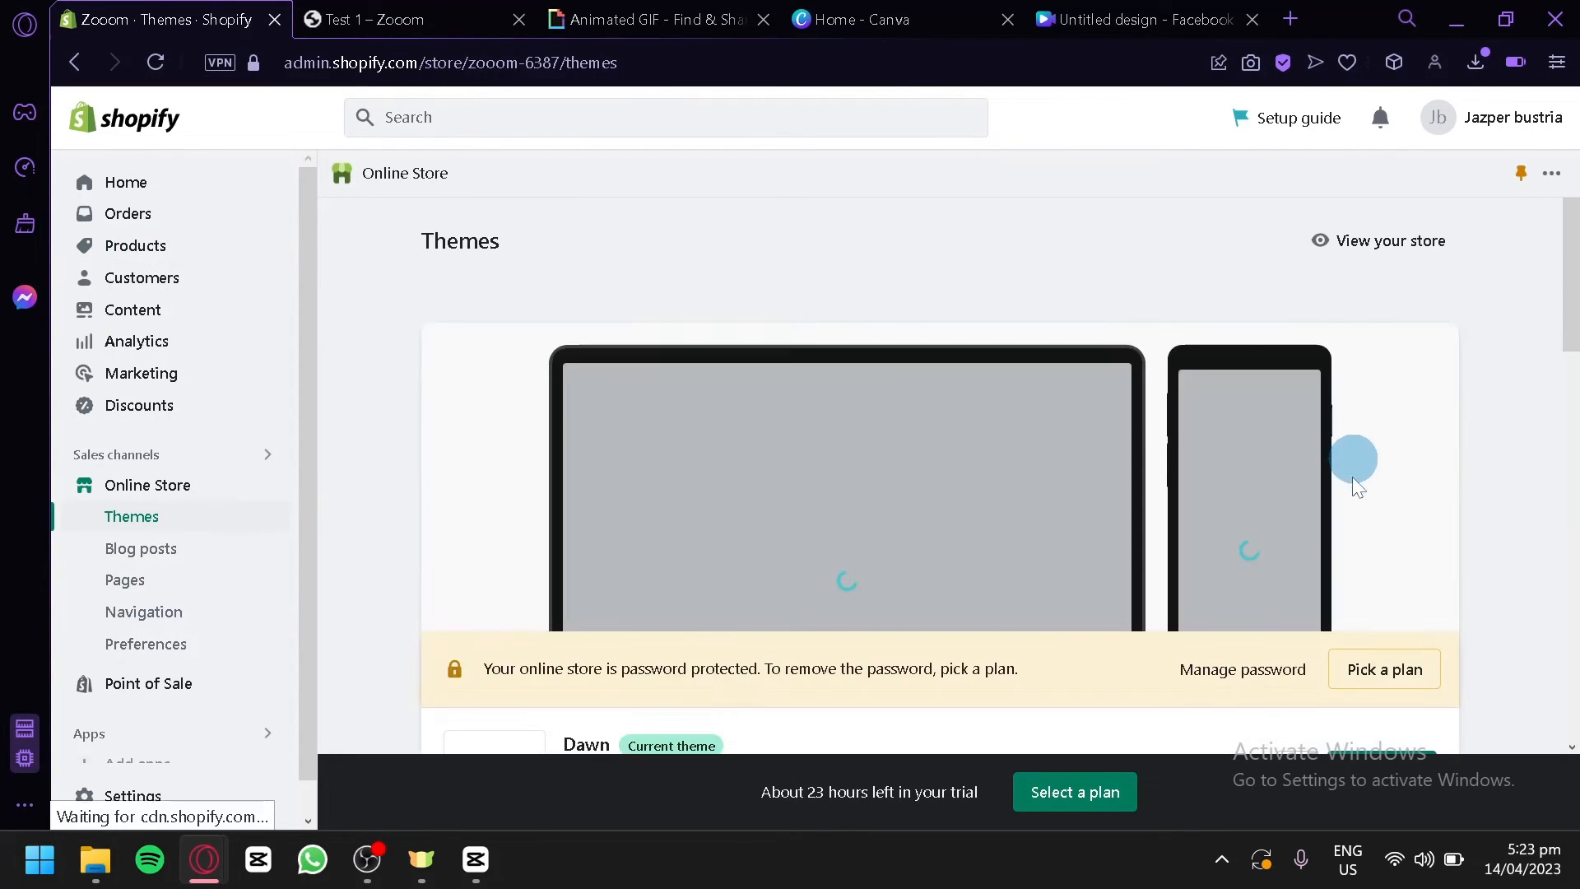
{"action": "scroll", "coordinate": [1263, 666], "scroll_direction": "down", "scroll_amount": 2}
{"action": "left_click", "coordinate": [1297, 606]}
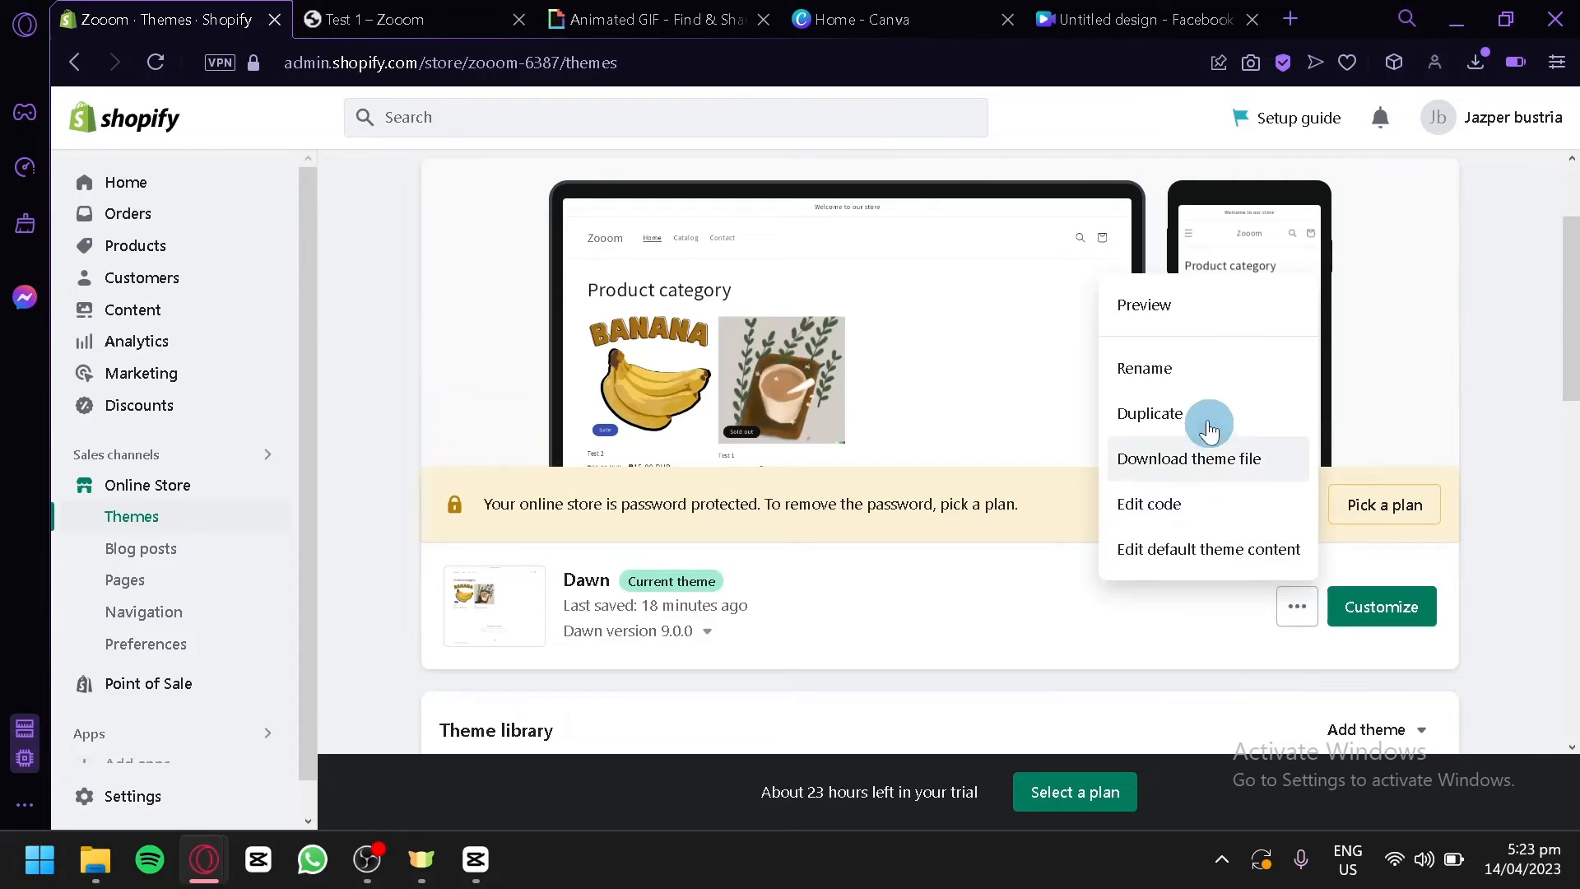
{"action": "left_click", "coordinate": [1176, 306]}
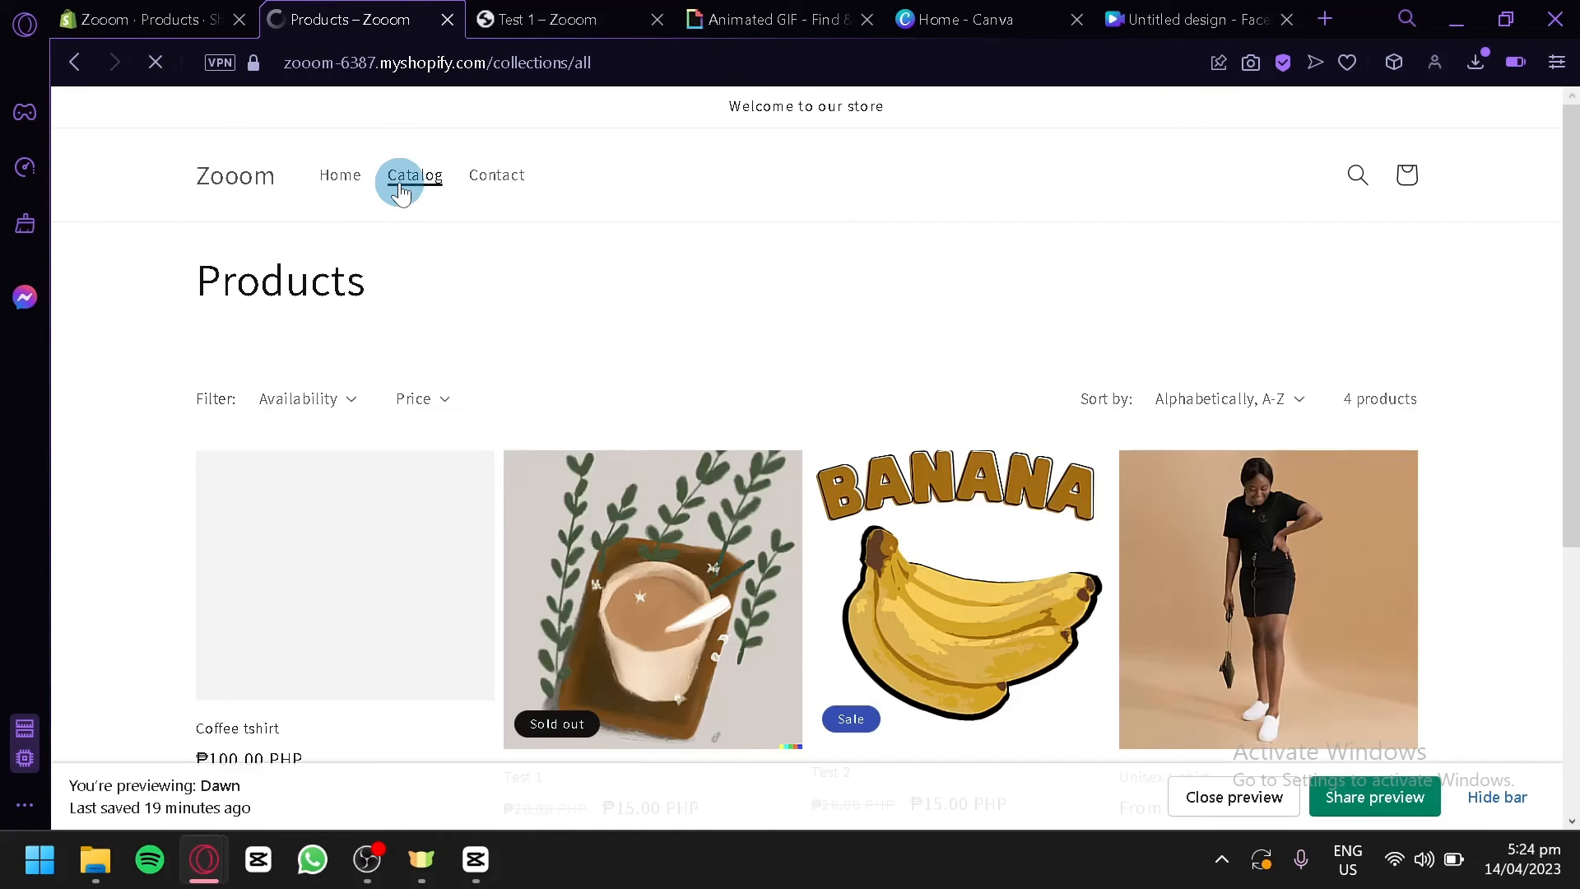
- Open the Coffee tshirt product page from the store catalog and examine the photo and the GIF in its description
{"action": "scroll", "coordinate": [363, 457], "scroll_direction": "down", "scroll_amount": 2}
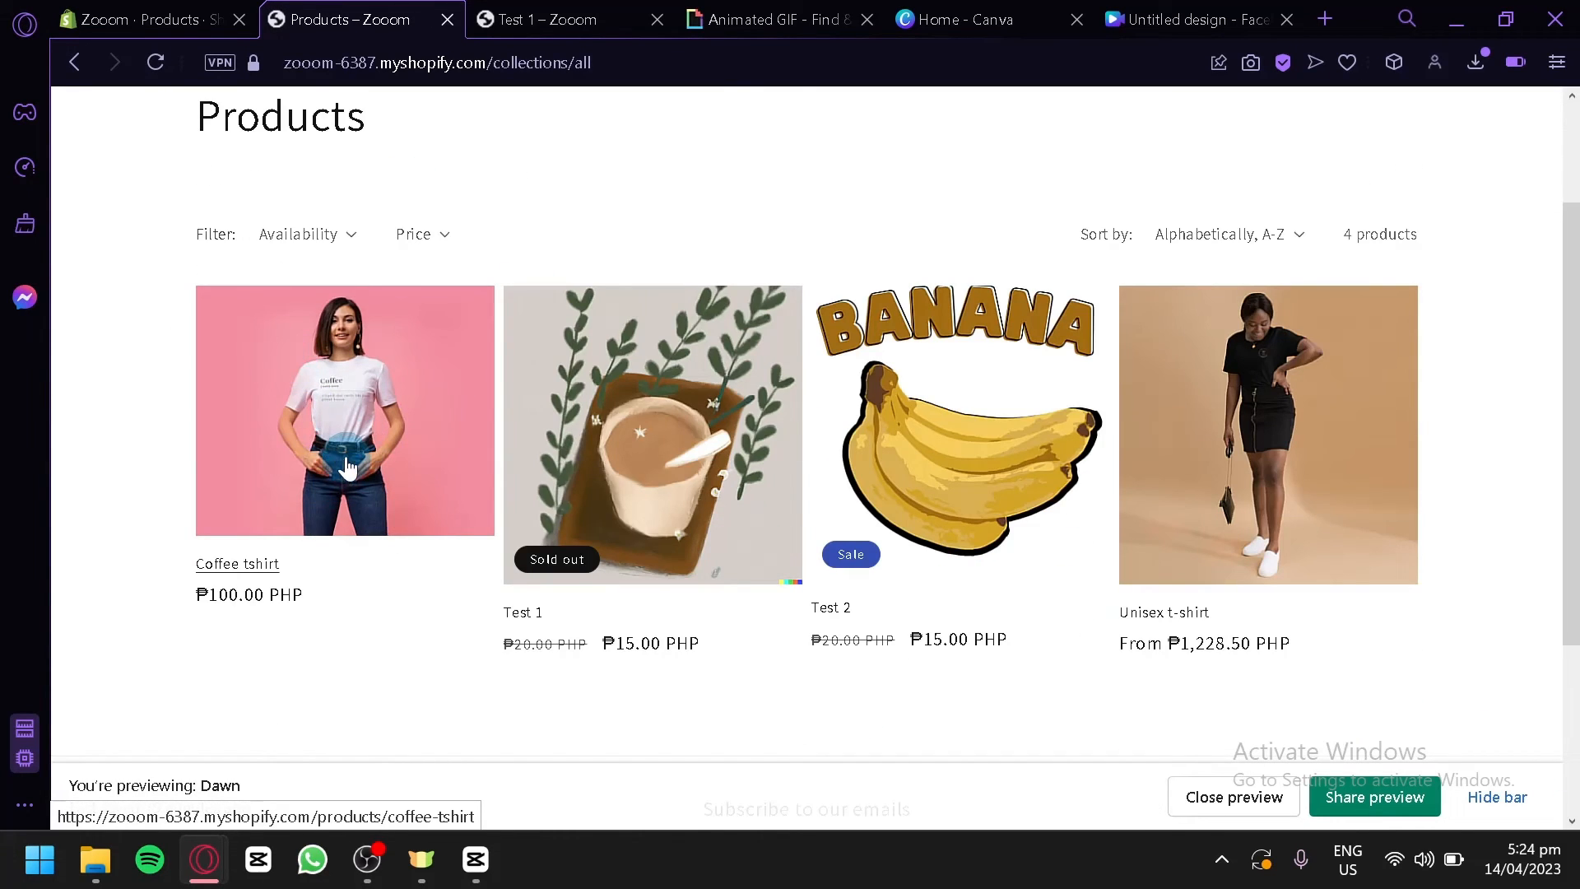
{"action": "left_click", "coordinate": [192, 11]}
{"action": "left_click", "coordinate": [276, 17]}
{"action": "left_click", "coordinate": [240, 428]}
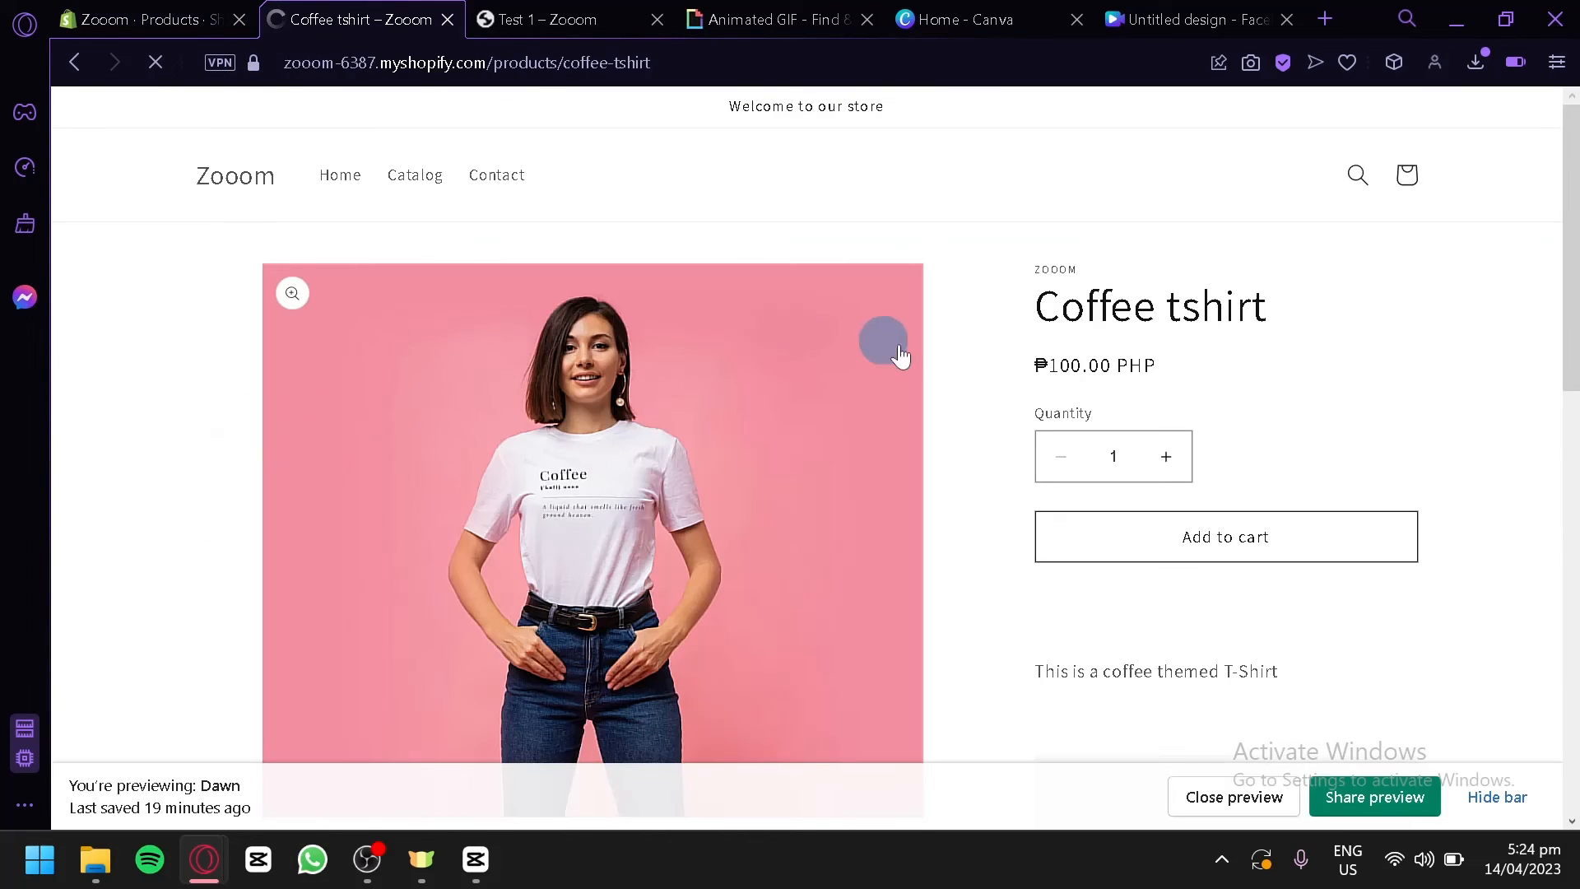
{"action": "scroll", "coordinate": [1001, 357], "scroll_direction": "down", "scroll_amount": 7}
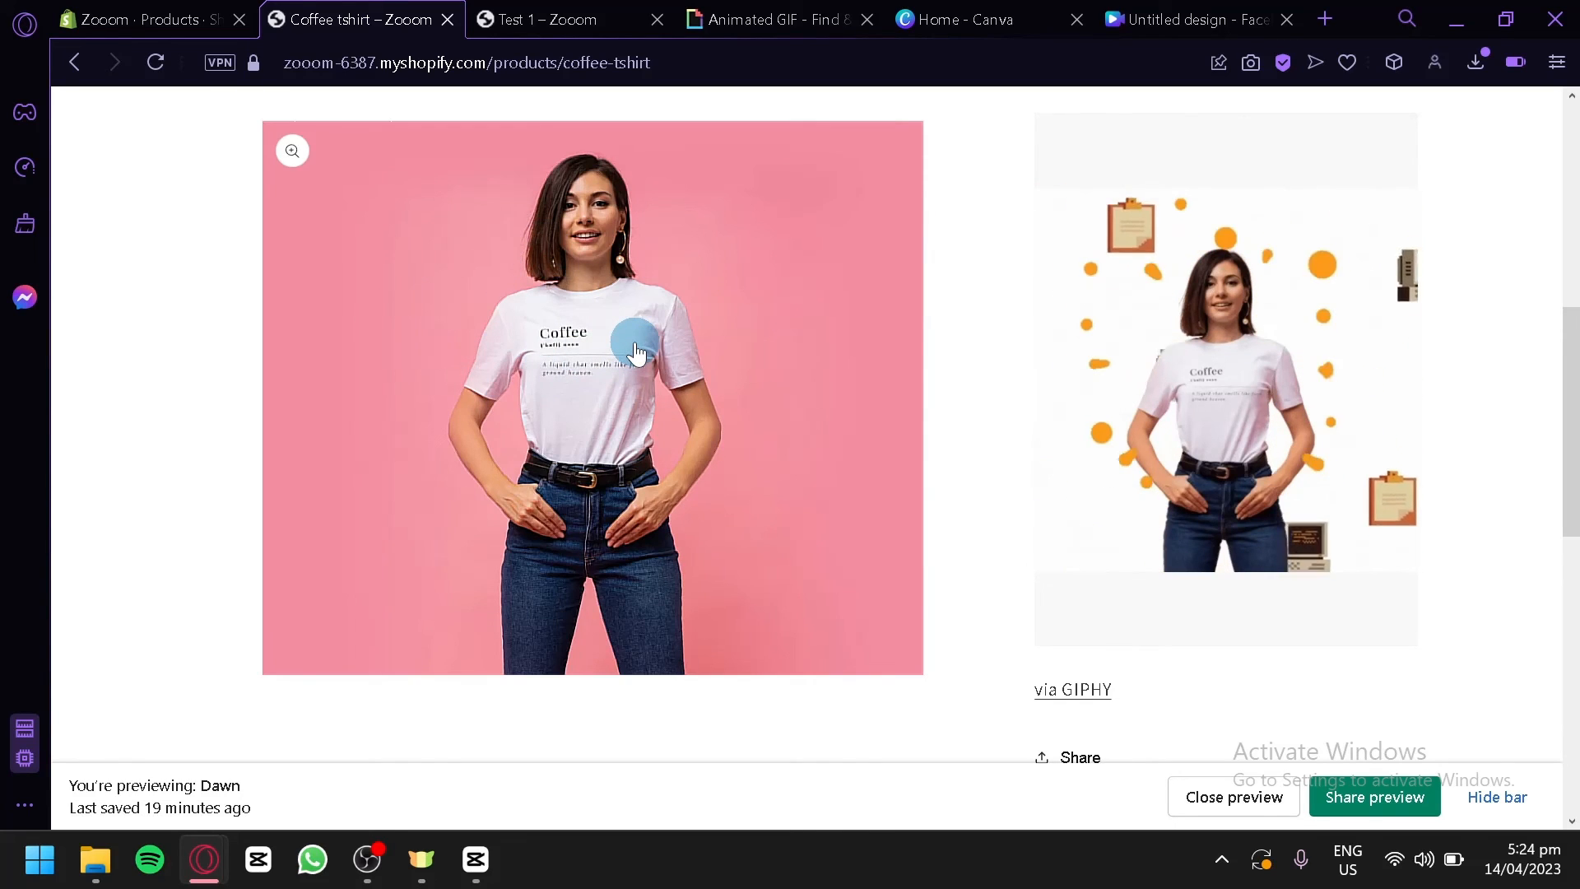
{"action": "scroll", "coordinate": [782, 370], "scroll_direction": "up", "scroll_amount": 8}
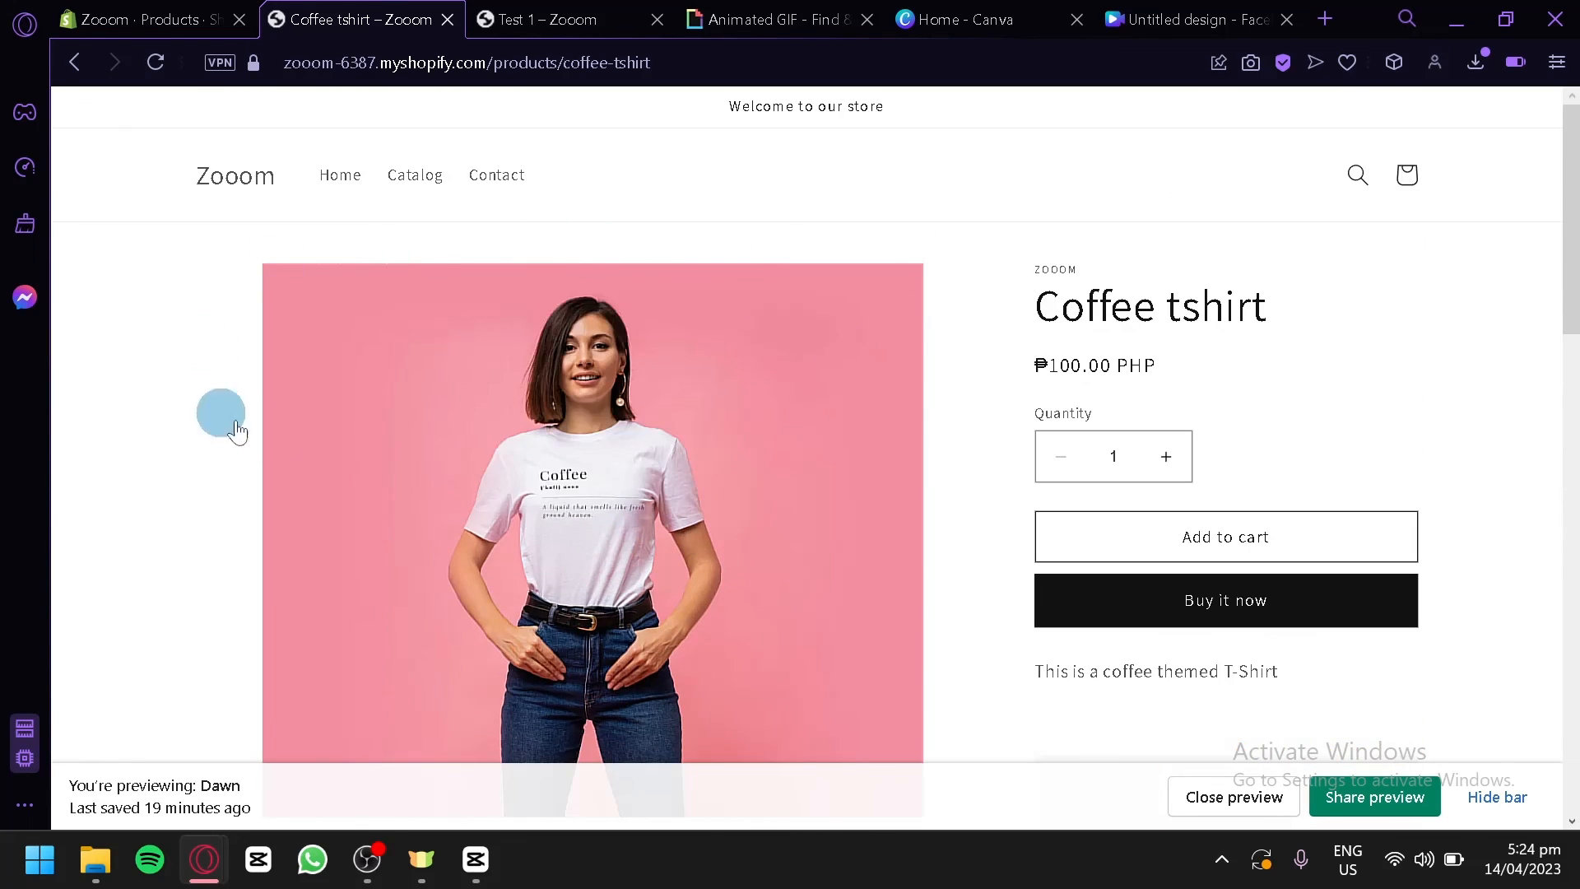
{"action": "scroll", "coordinate": [562, 419], "scroll_direction": "down", "scroll_amount": 2}
{"action": "scroll", "coordinate": [562, 419], "scroll_direction": "down", "scroll_amount": 7}
{"action": "scroll", "coordinate": [562, 420], "scroll_direction": "up", "scroll_amount": 2}
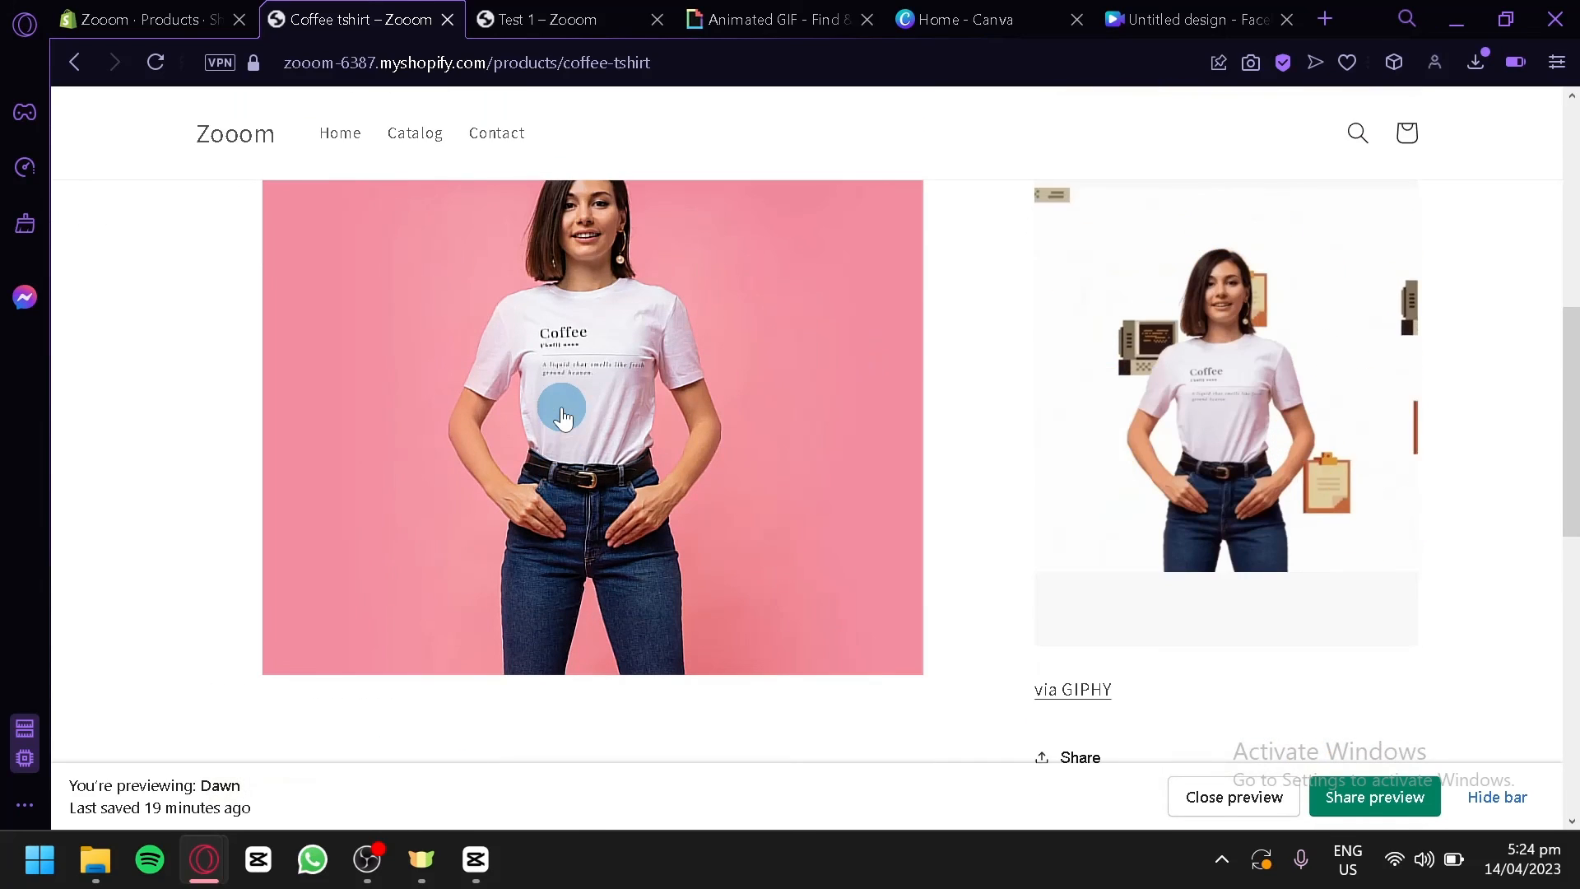